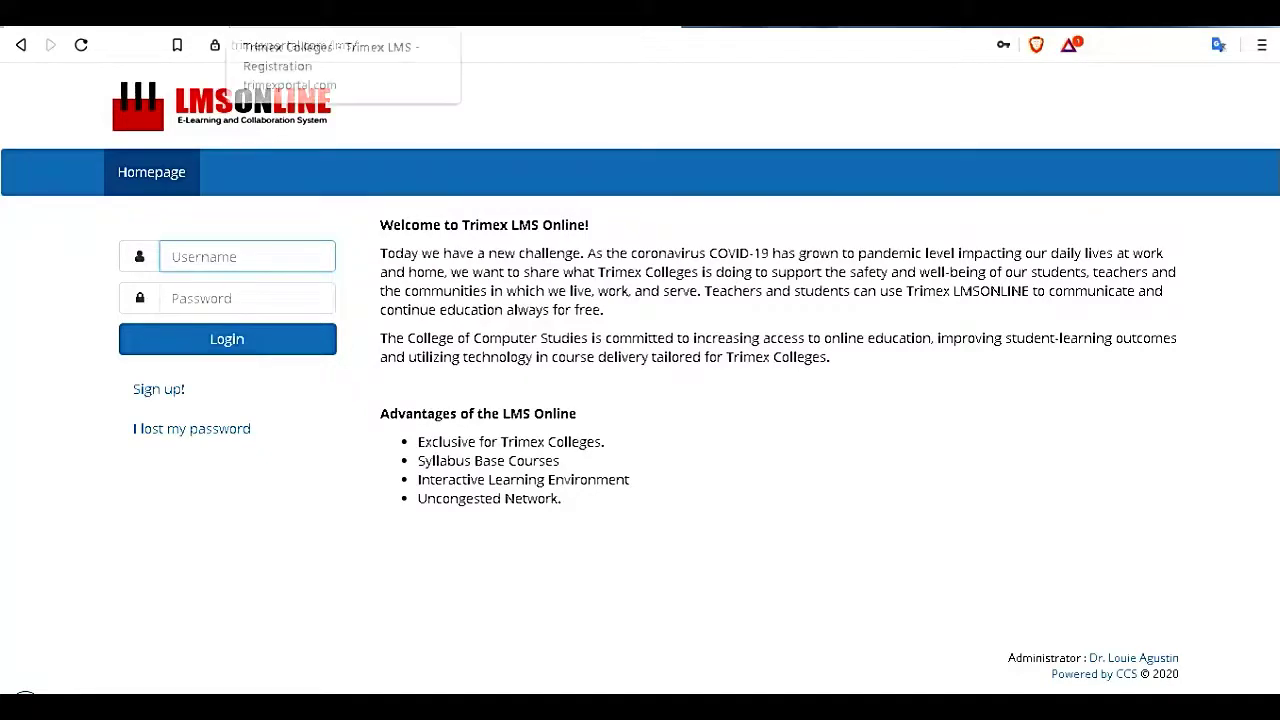
Open the LMS registration page and review the student sign-up form down to its last fields
left_click(330, 14)
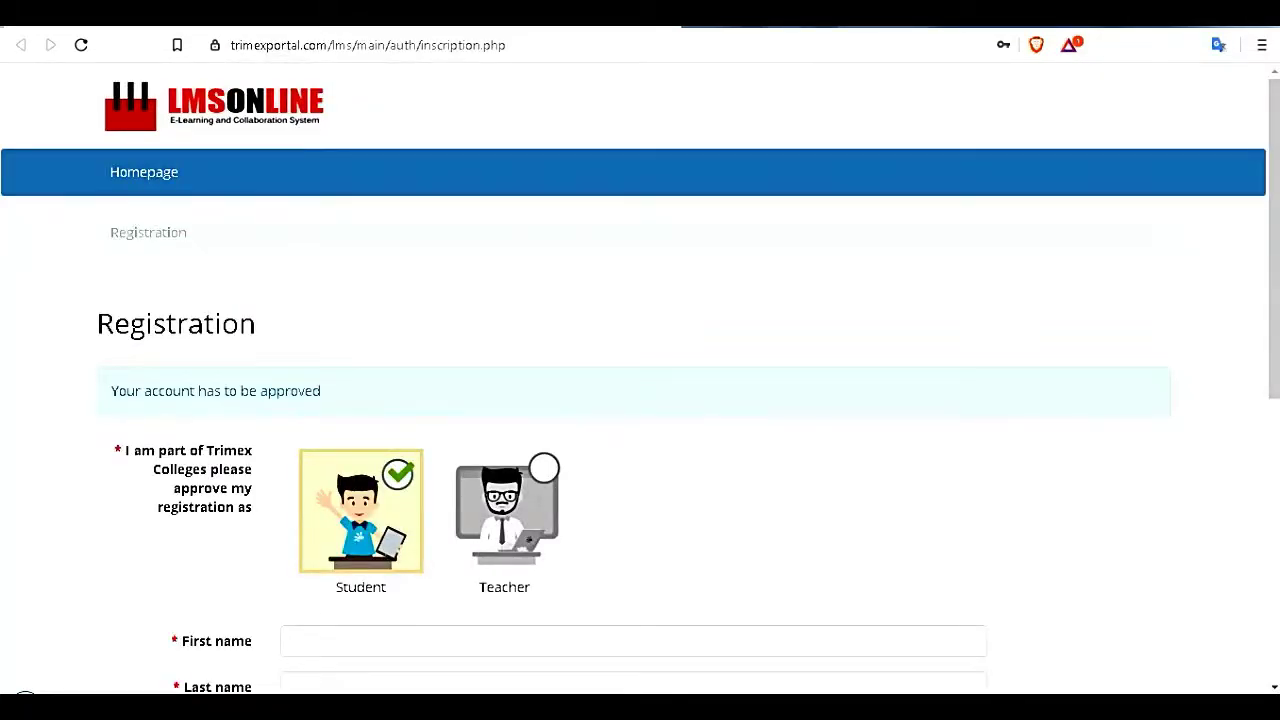
scroll(640, 380, "down", 3)
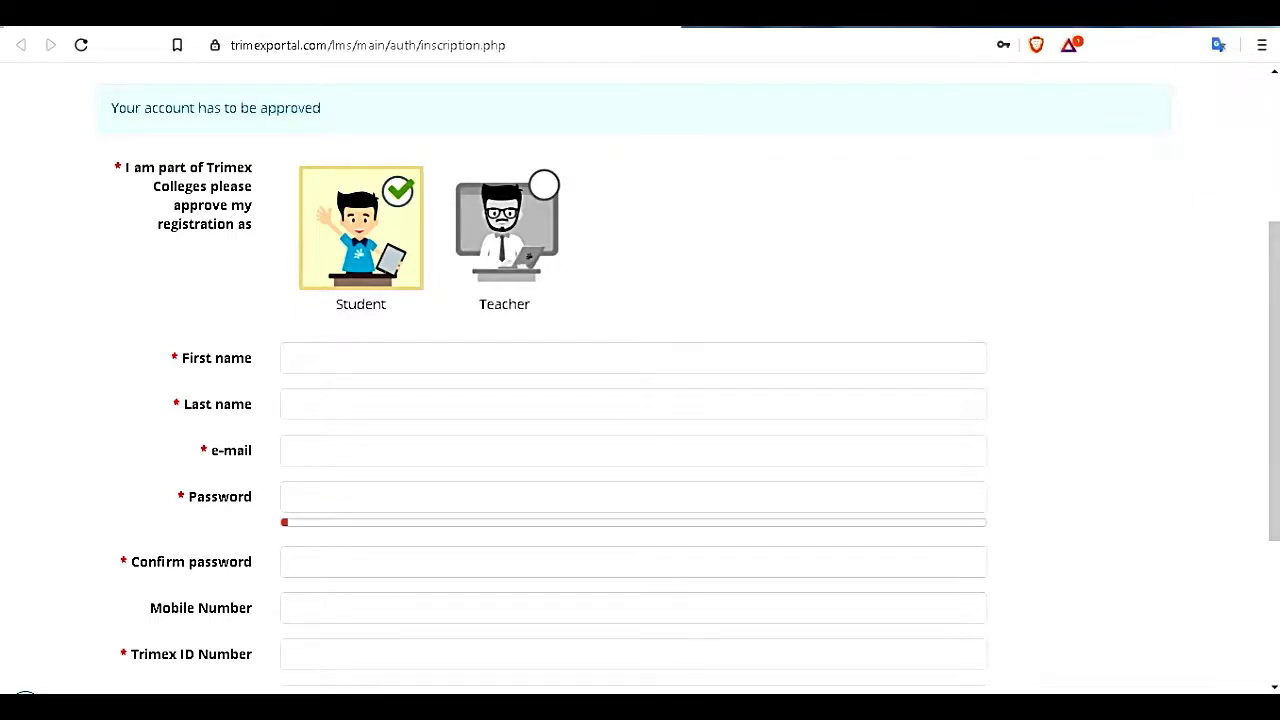
scroll(640, 400, "down", 3)
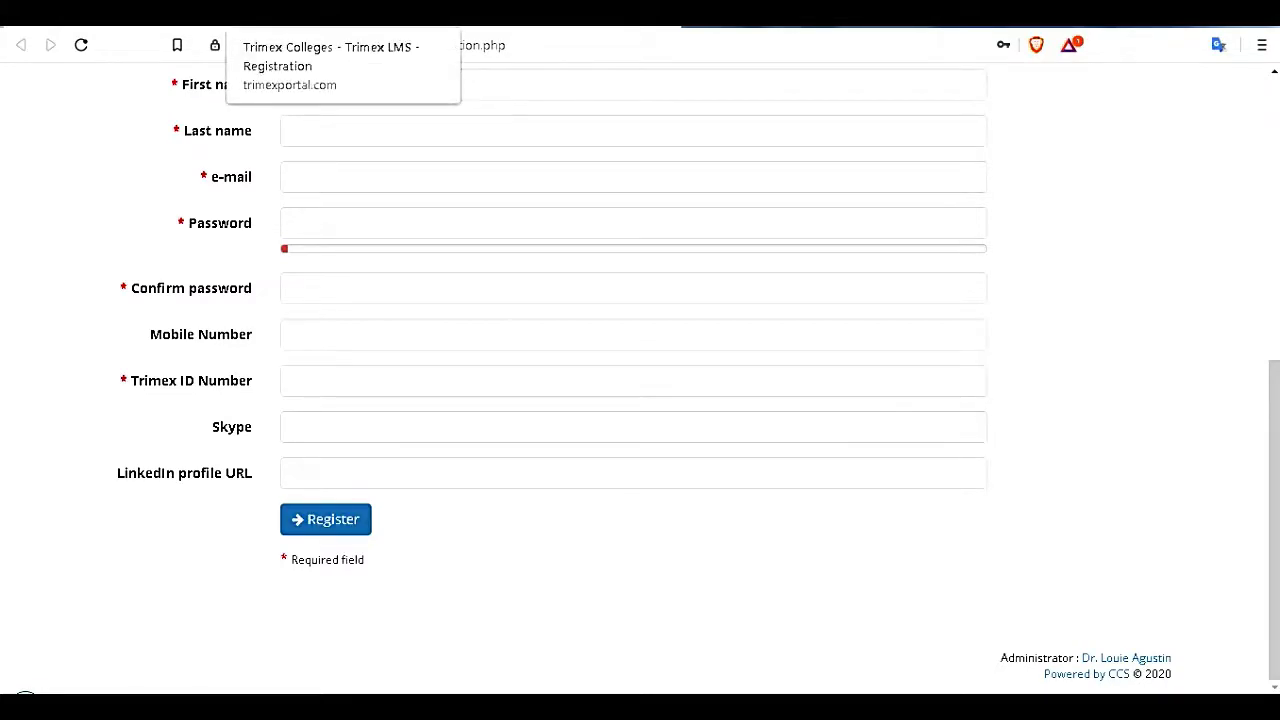
Log in to the LMS with the filled-in student account and look over the profile and course options
left_click(440, 13)
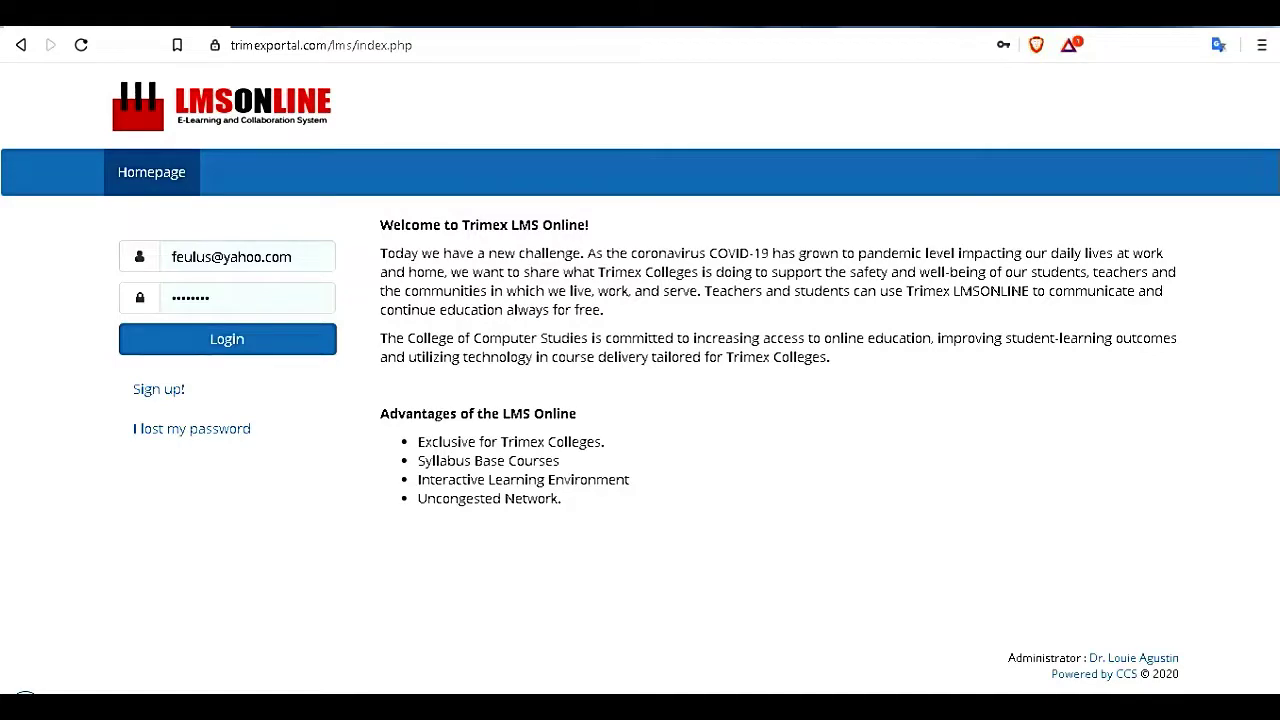
left_click(227, 339)
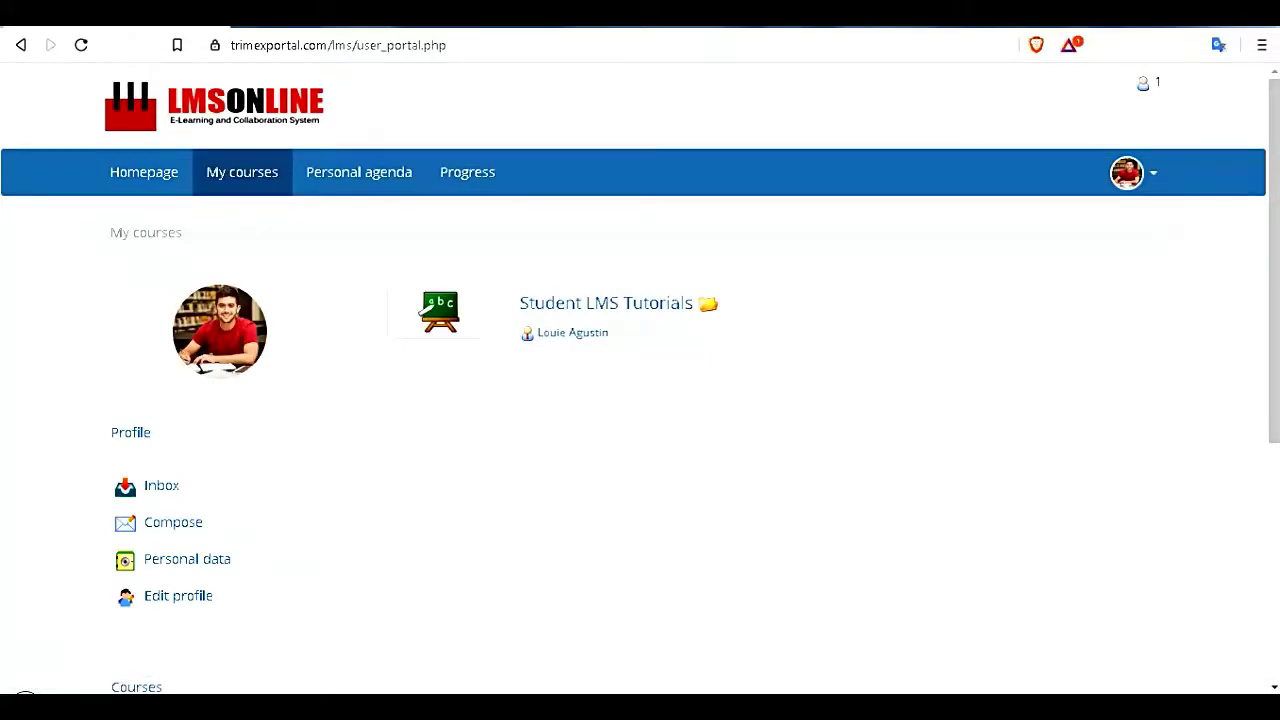
scroll(640, 400, "down", 3)
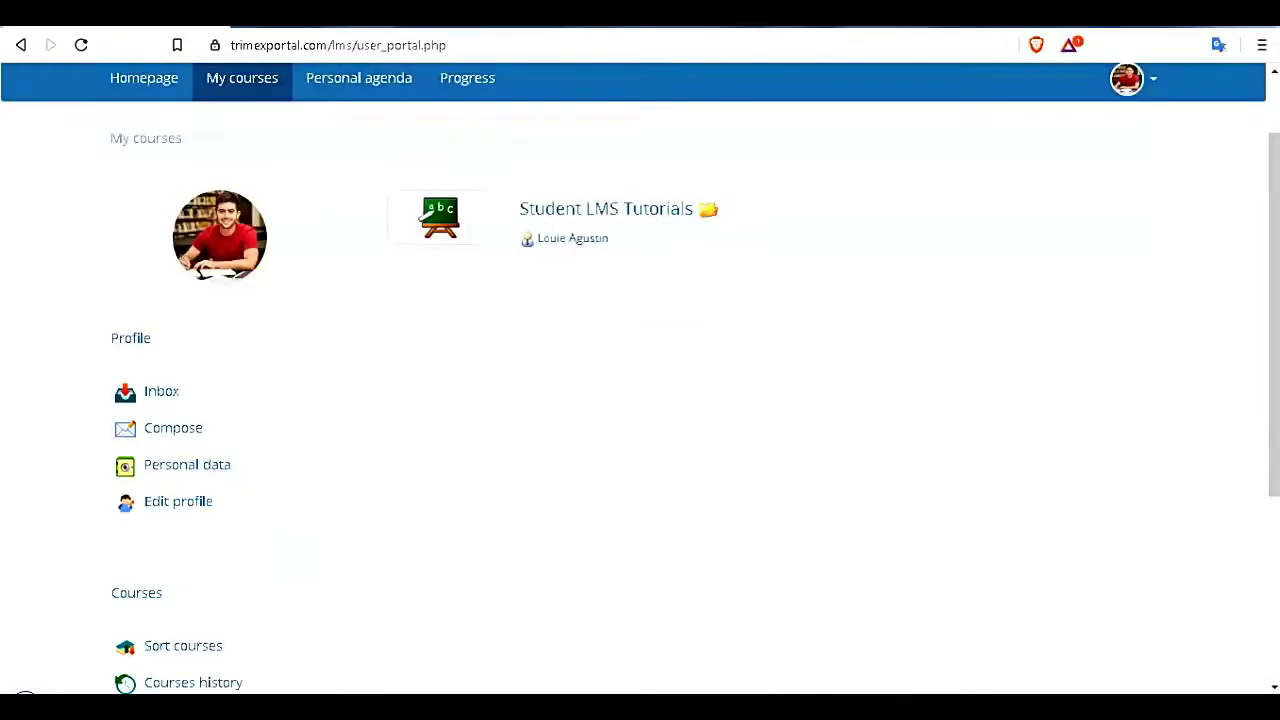
scroll(640, 400, "up", 2)
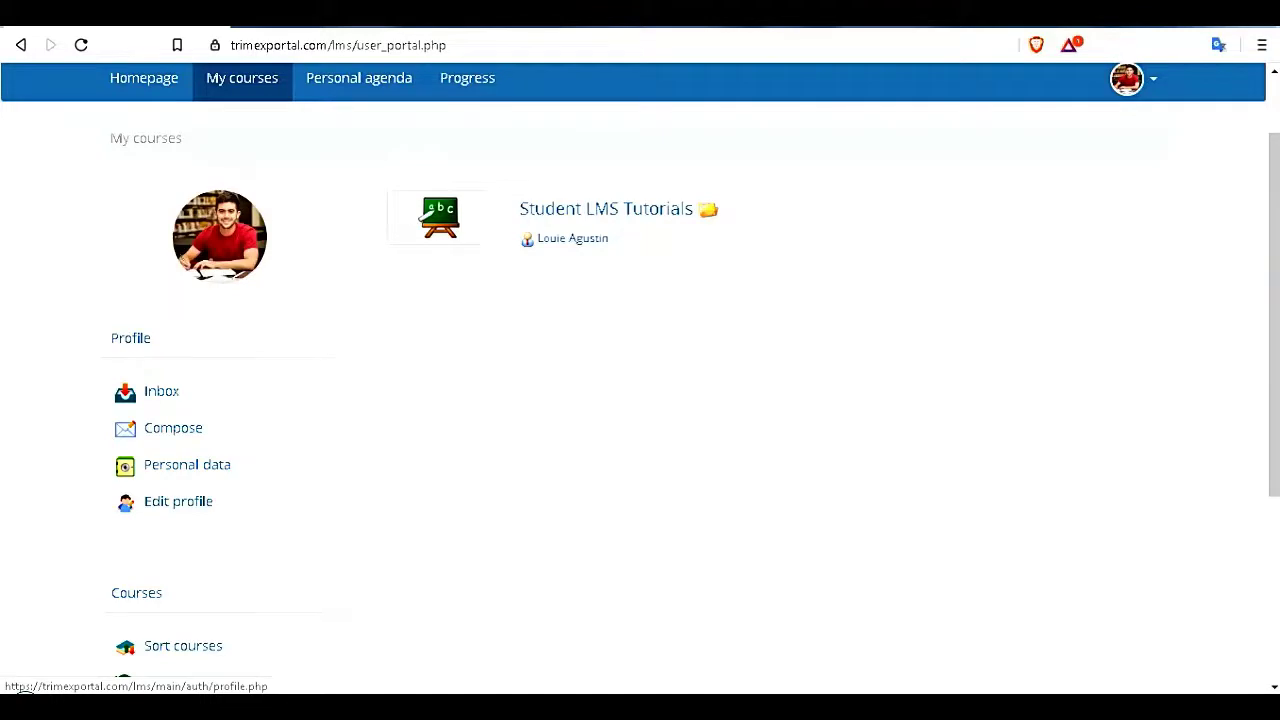
scroll(640, 400, "down", 1)
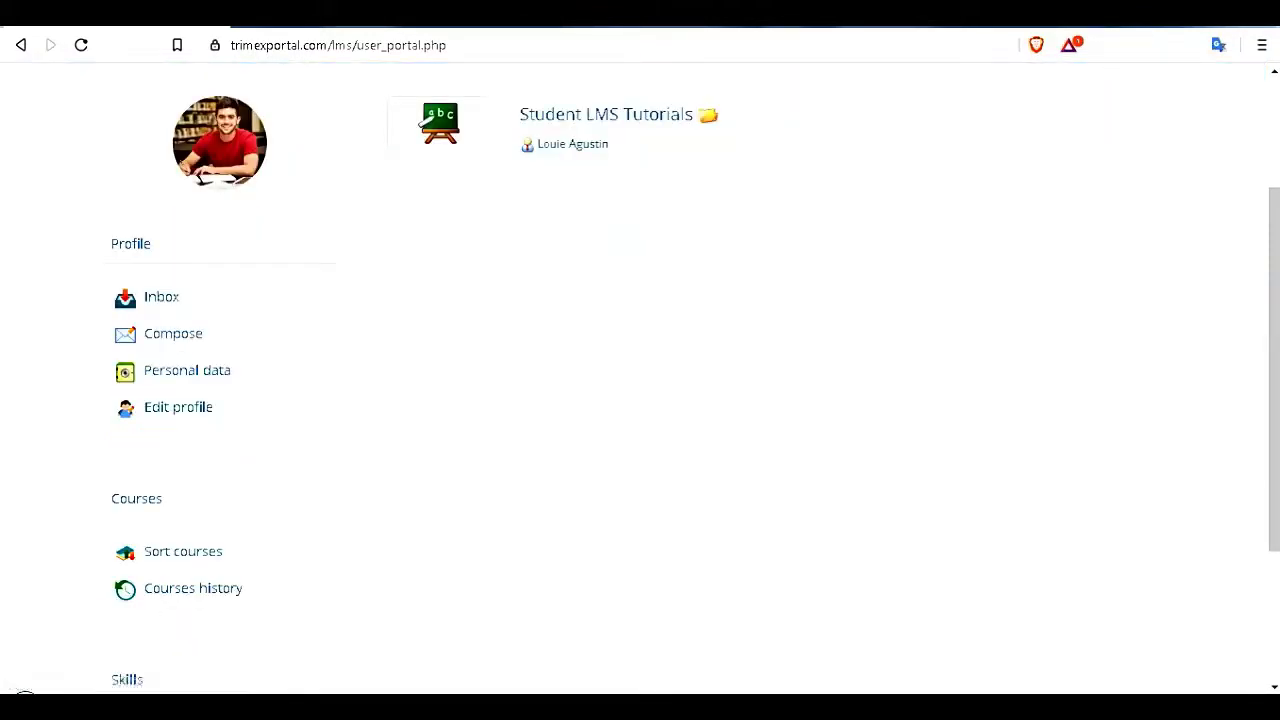
scroll(640, 400, "up", 2)
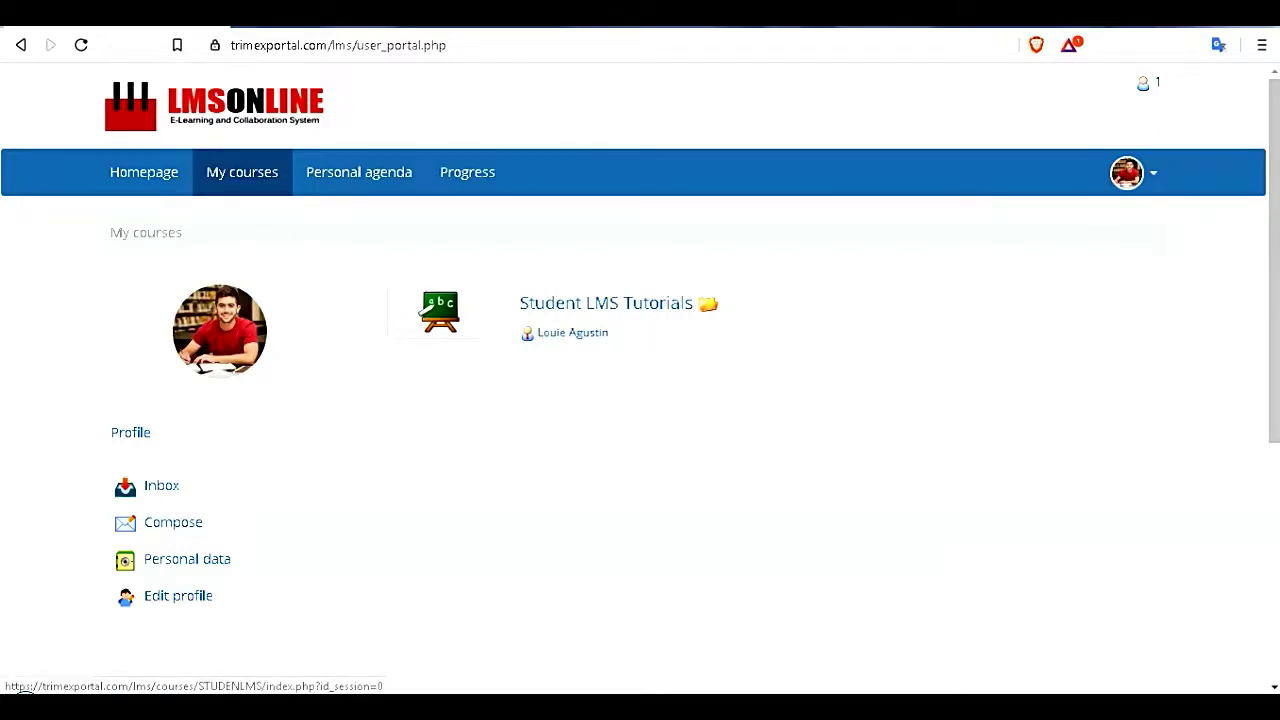
Open the Student LMS Tutorials course and read its introduction, four steps to remember and list of tools
left_click(606, 303)
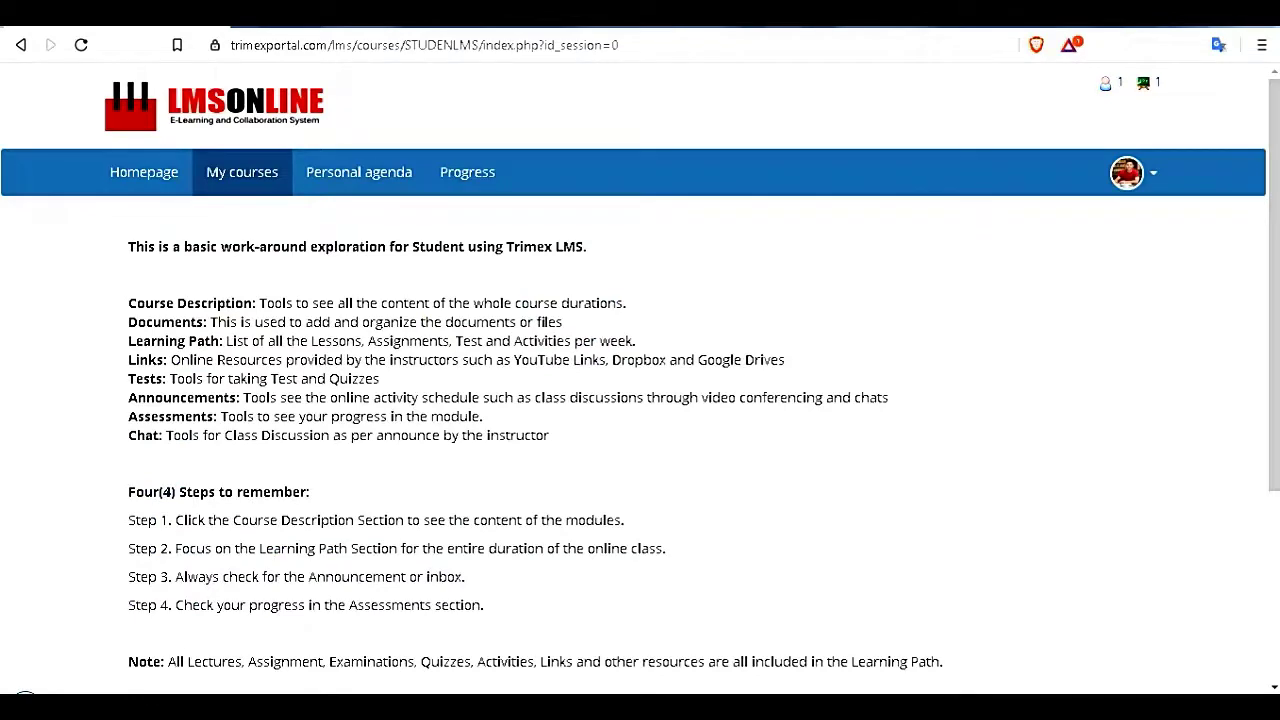
left_click_drag(128, 247, 250, 466)
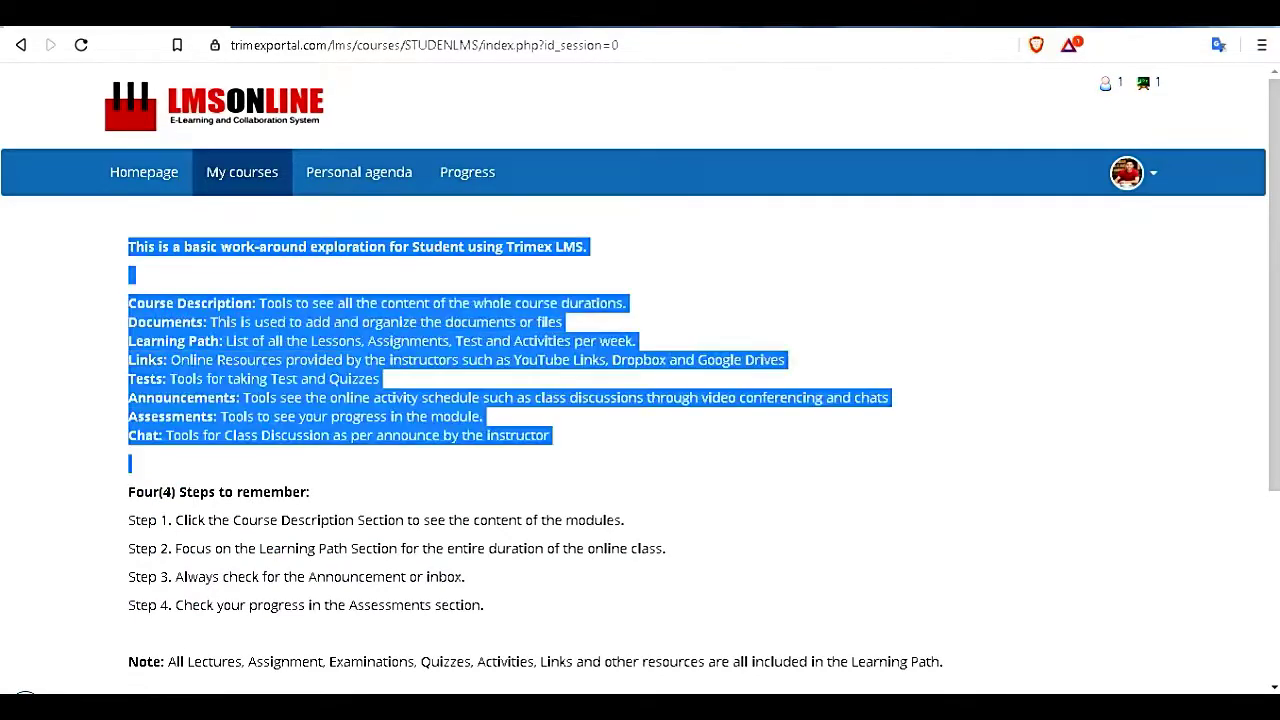
left_click(250, 466)
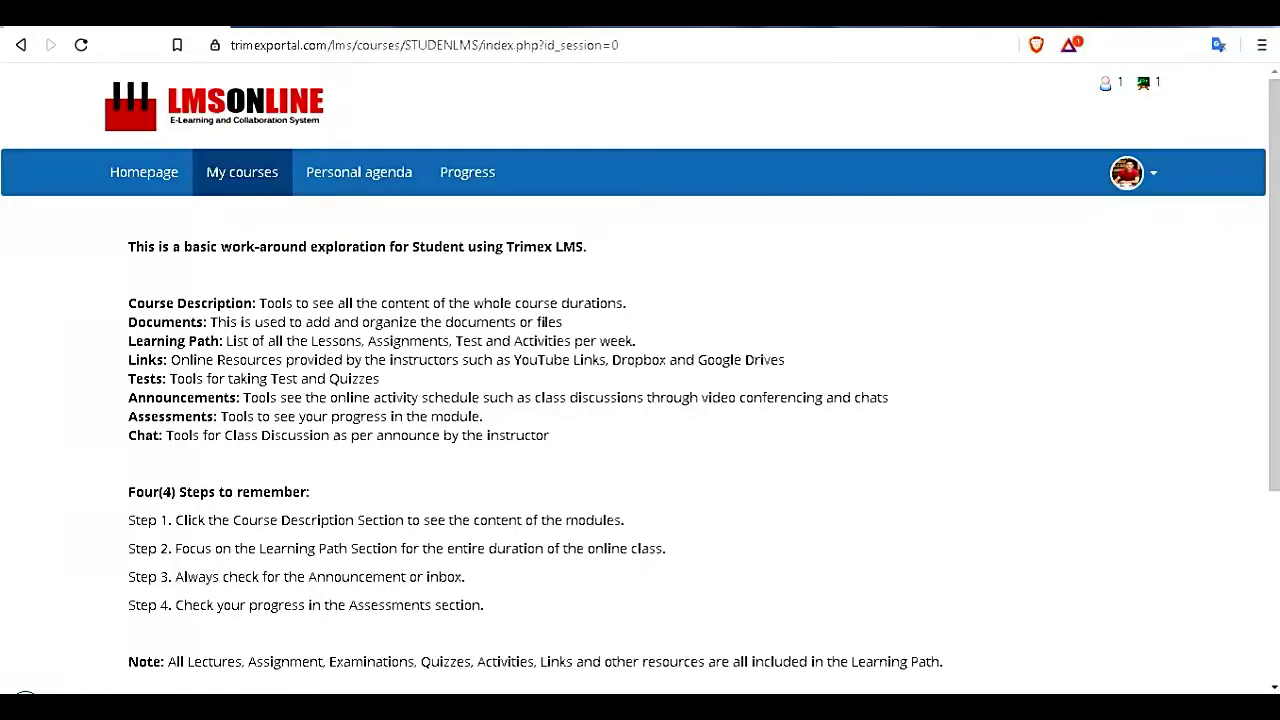
scroll(640, 400, "down", 2)
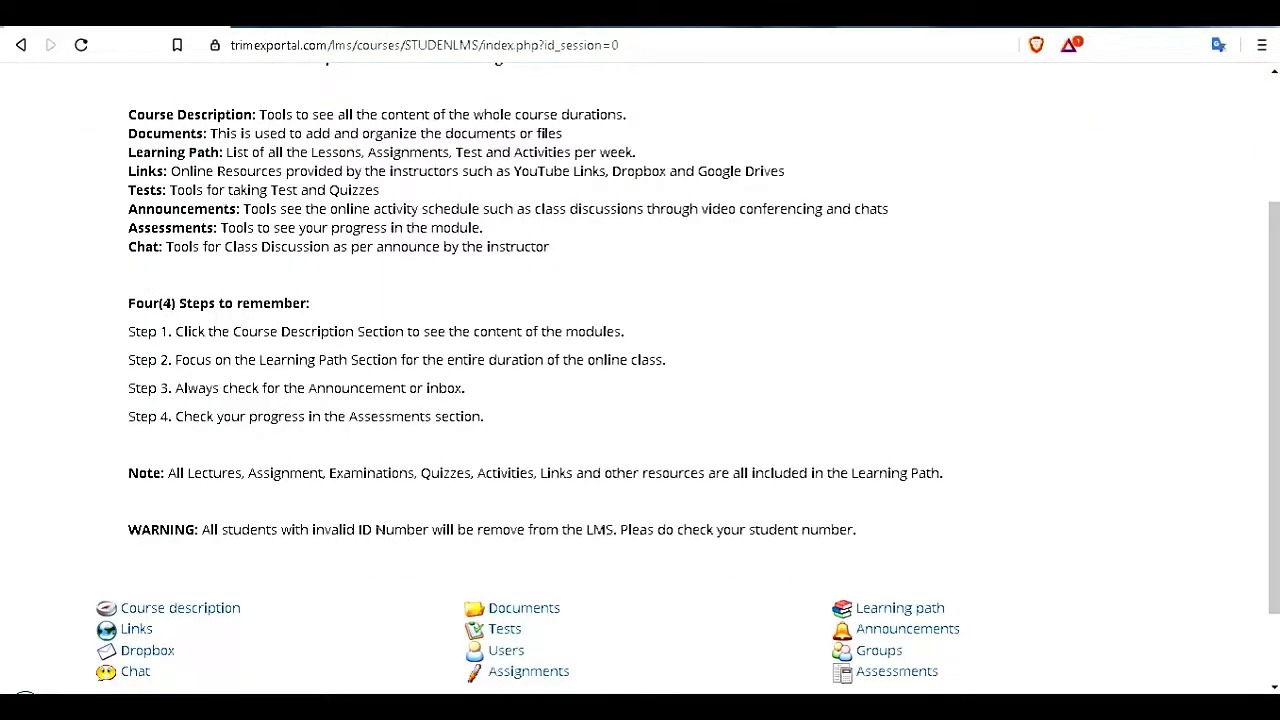
scroll(640, 400, "down", 1)
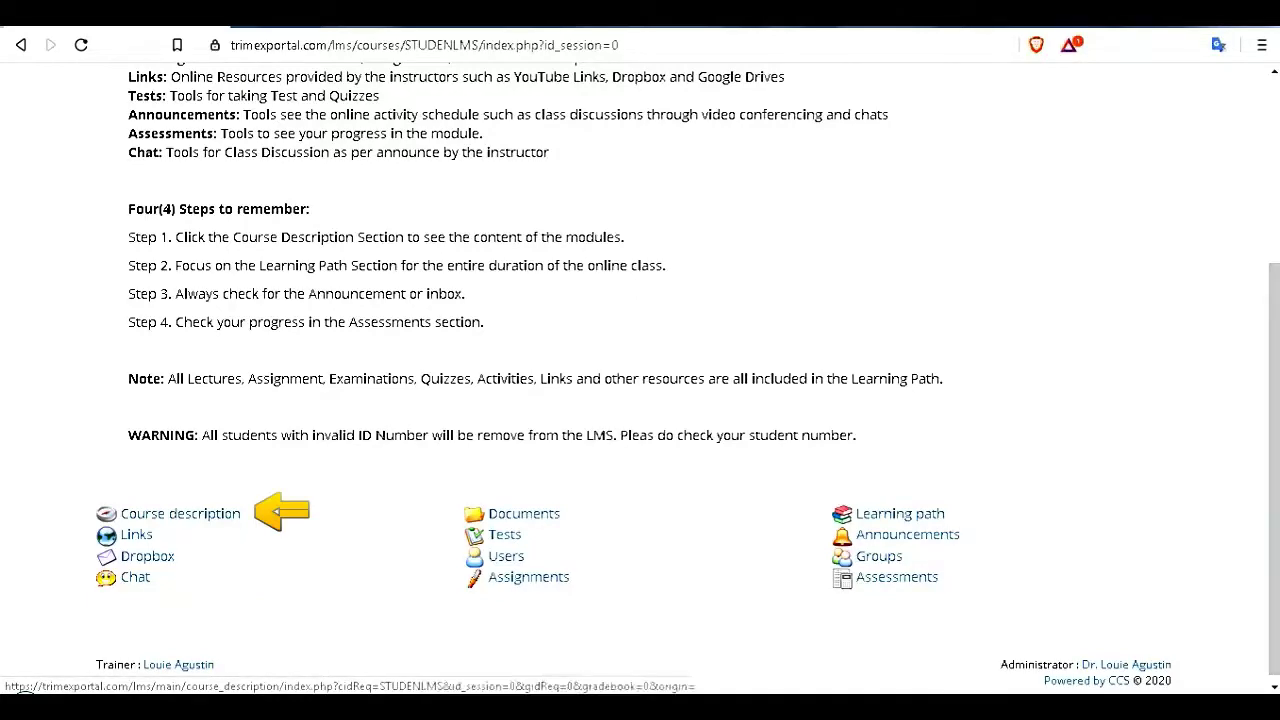
Open the course description and review the course learning outcomes and the weekly learning plan
left_click(180, 513)
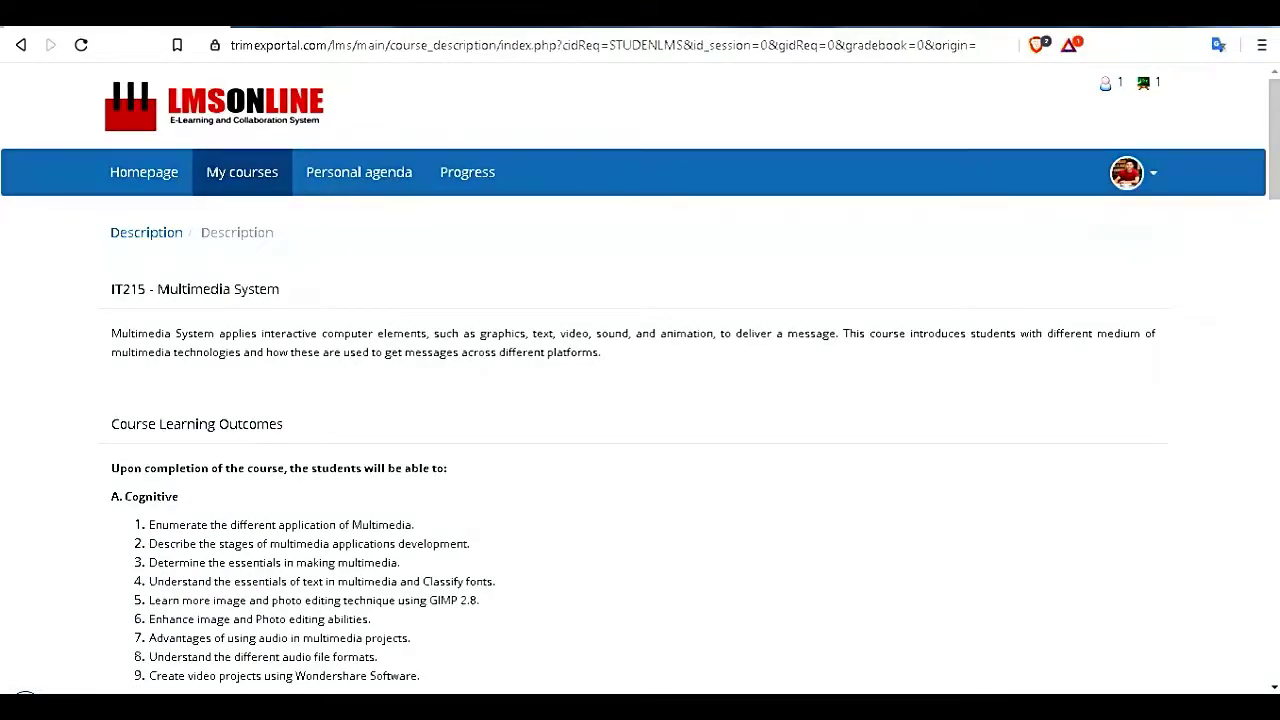
scroll(640, 380, "down", 6)
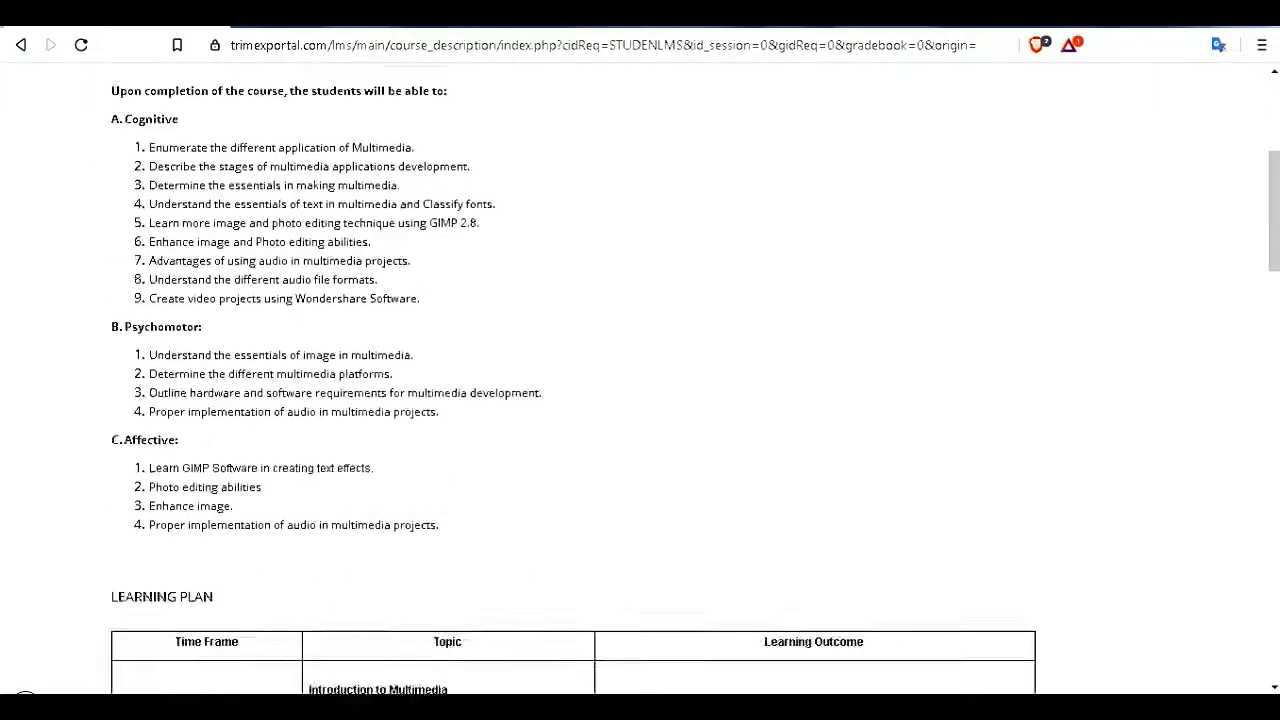
scroll(640, 380, "down", 2)
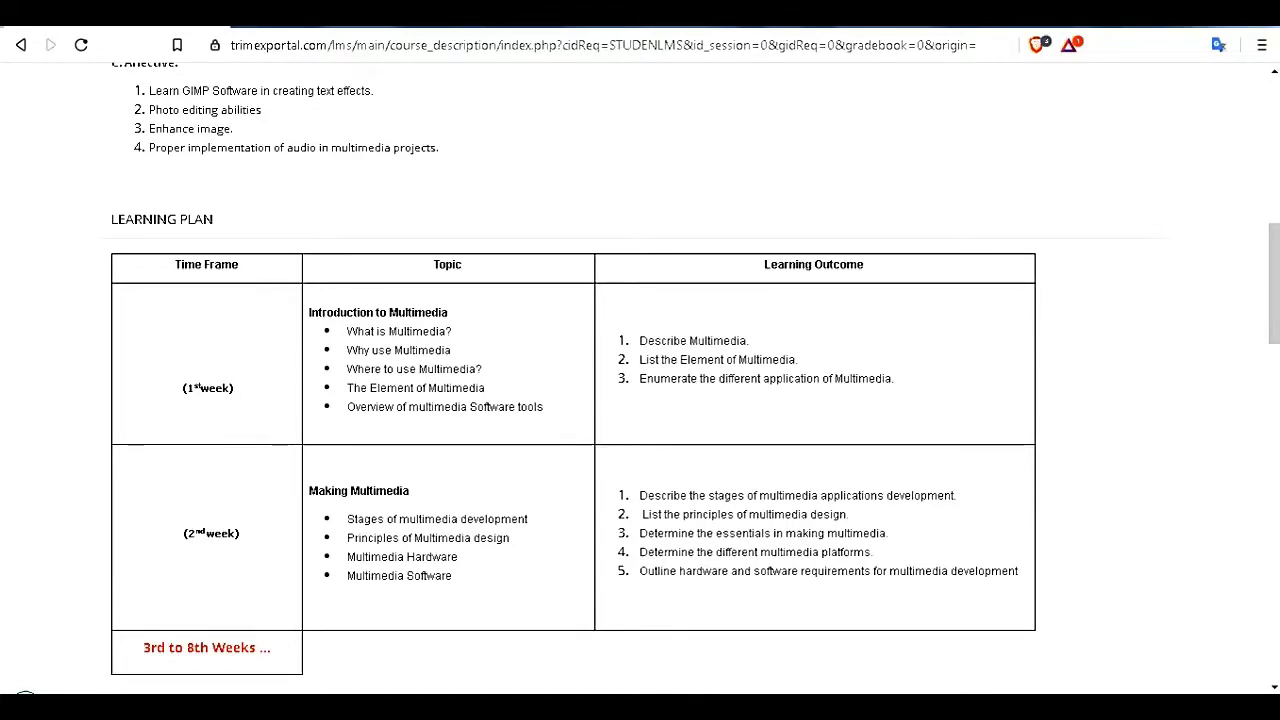
scroll(640, 380, "up", 7)
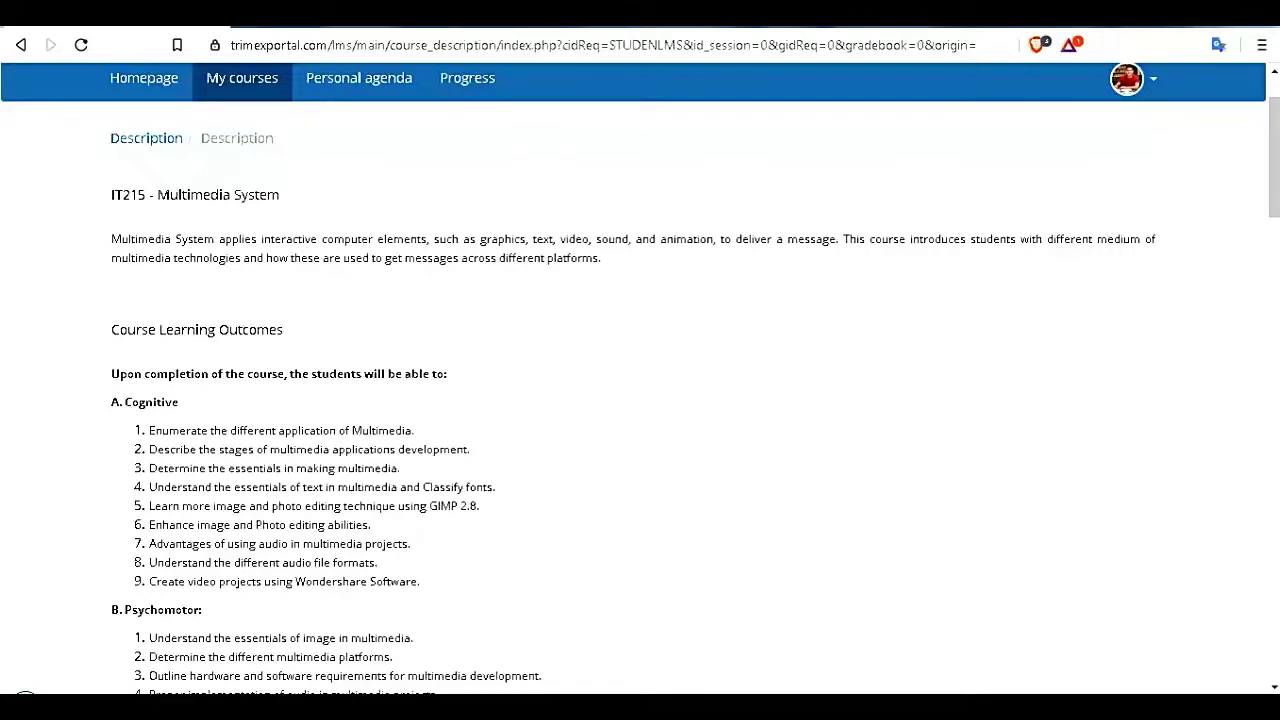
scroll(640, 380, "up", 1)
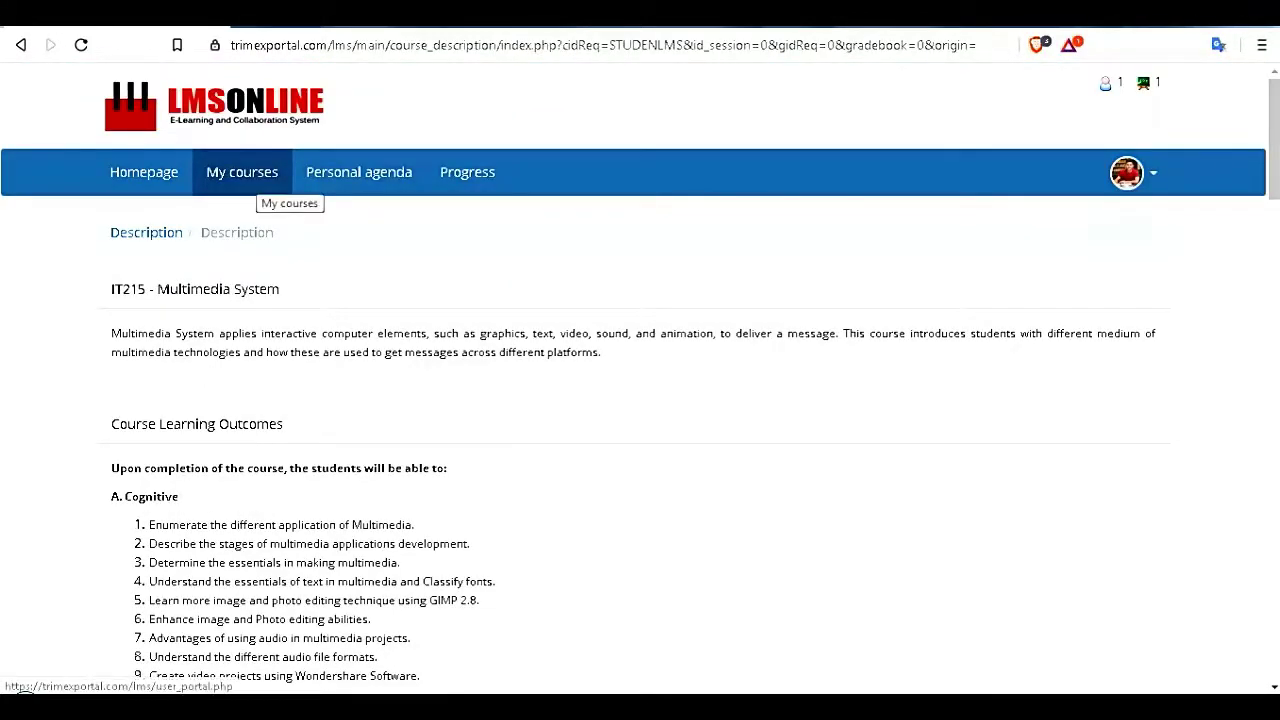
Return to the Student LMS Tutorials course from My courses and check its announcements
left_click(250, 178)
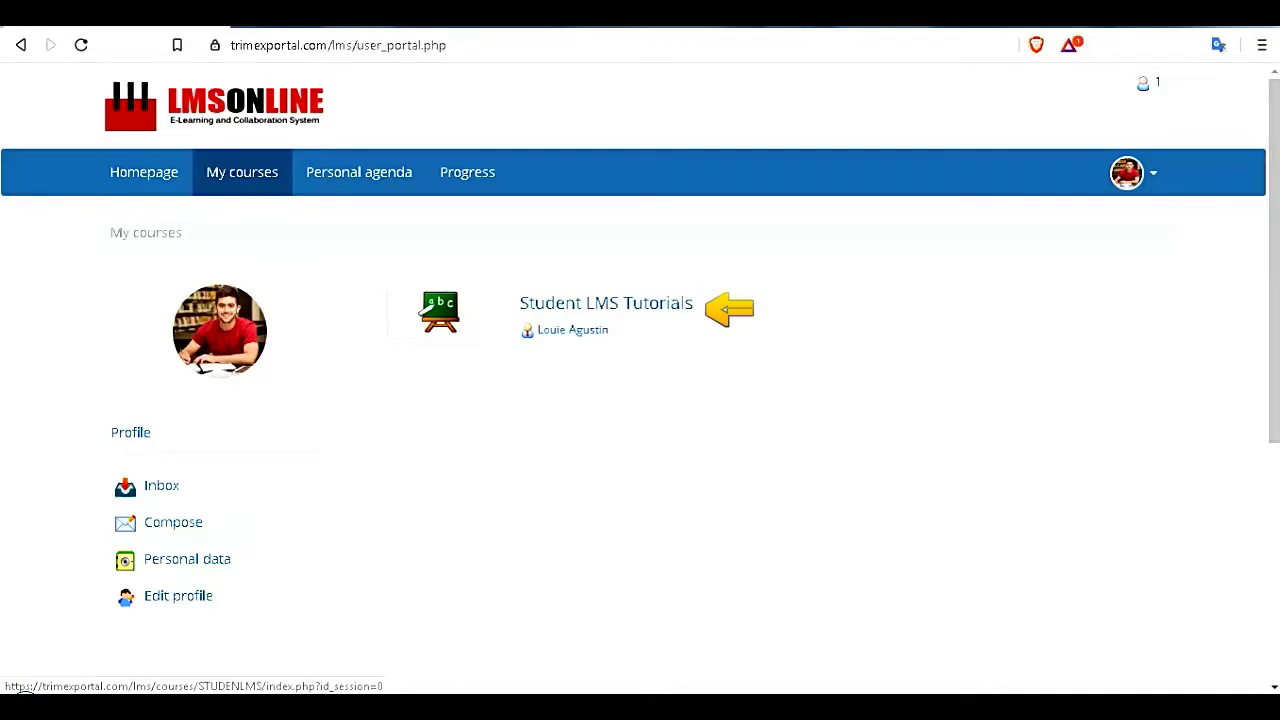
left_click(440, 312)
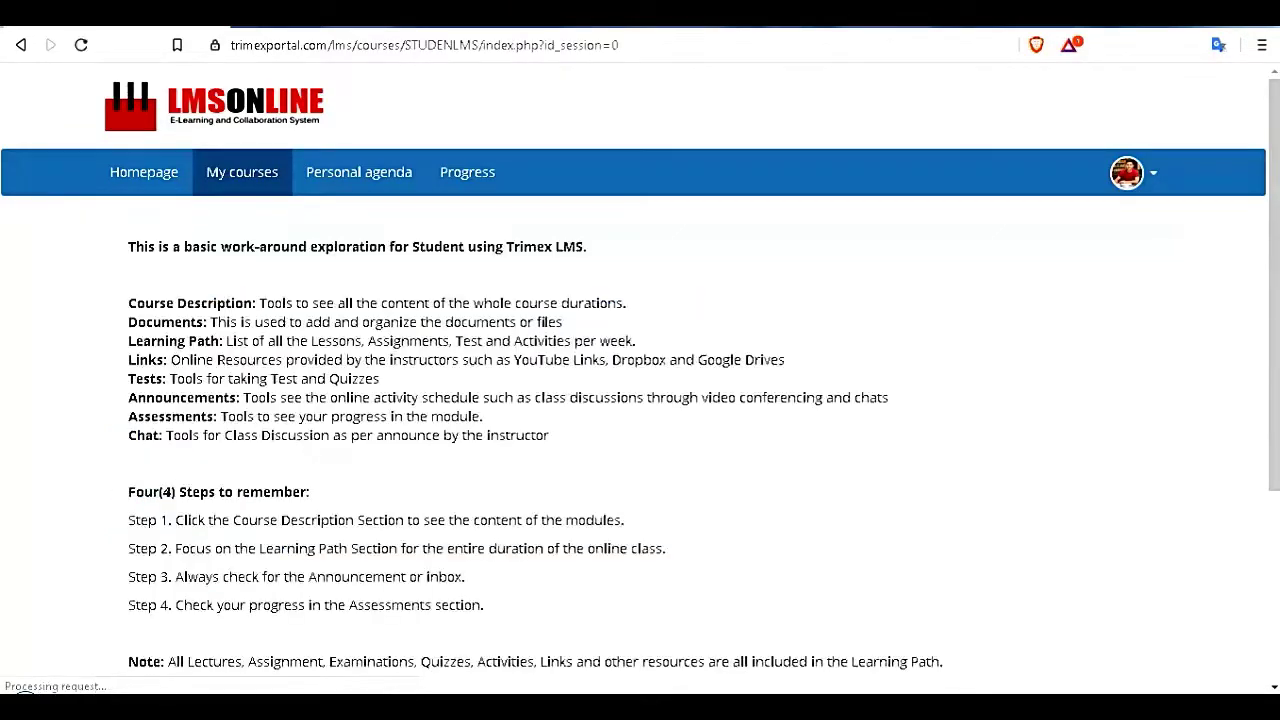
scroll(640, 400, "down", 1)
scroll(640, 400, "down", 1)
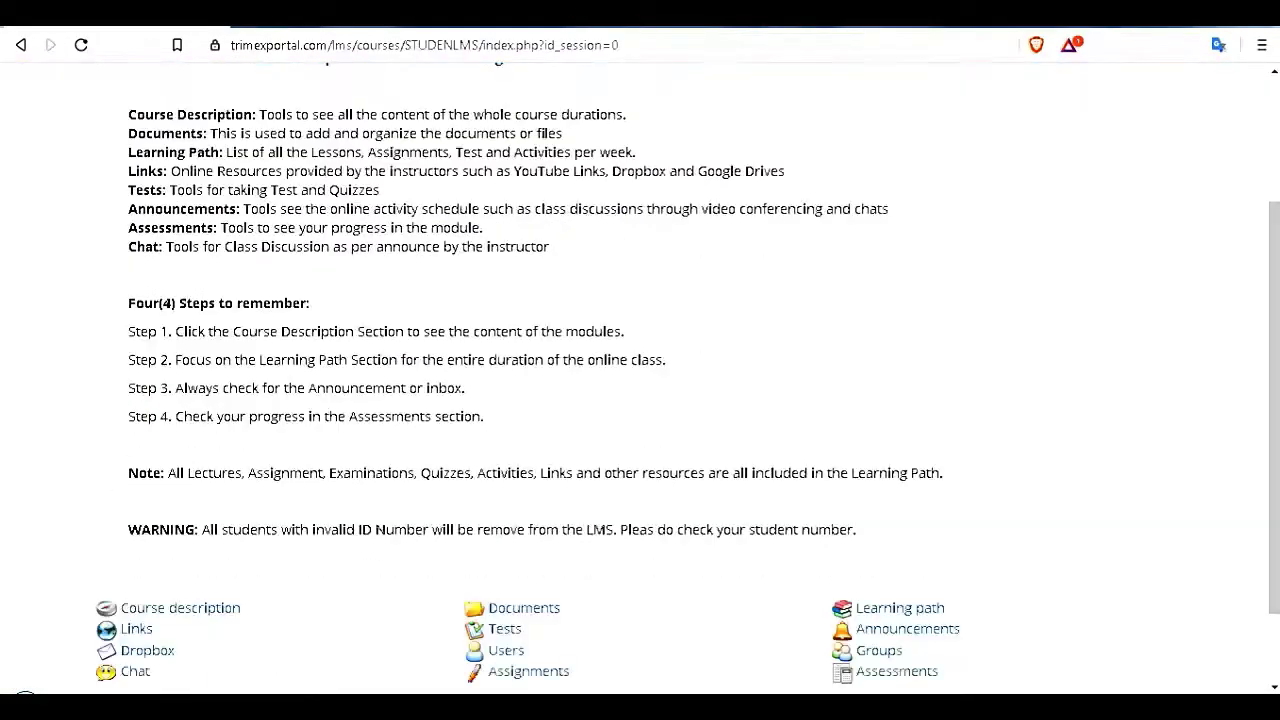
scroll(640, 400, "down", 1)
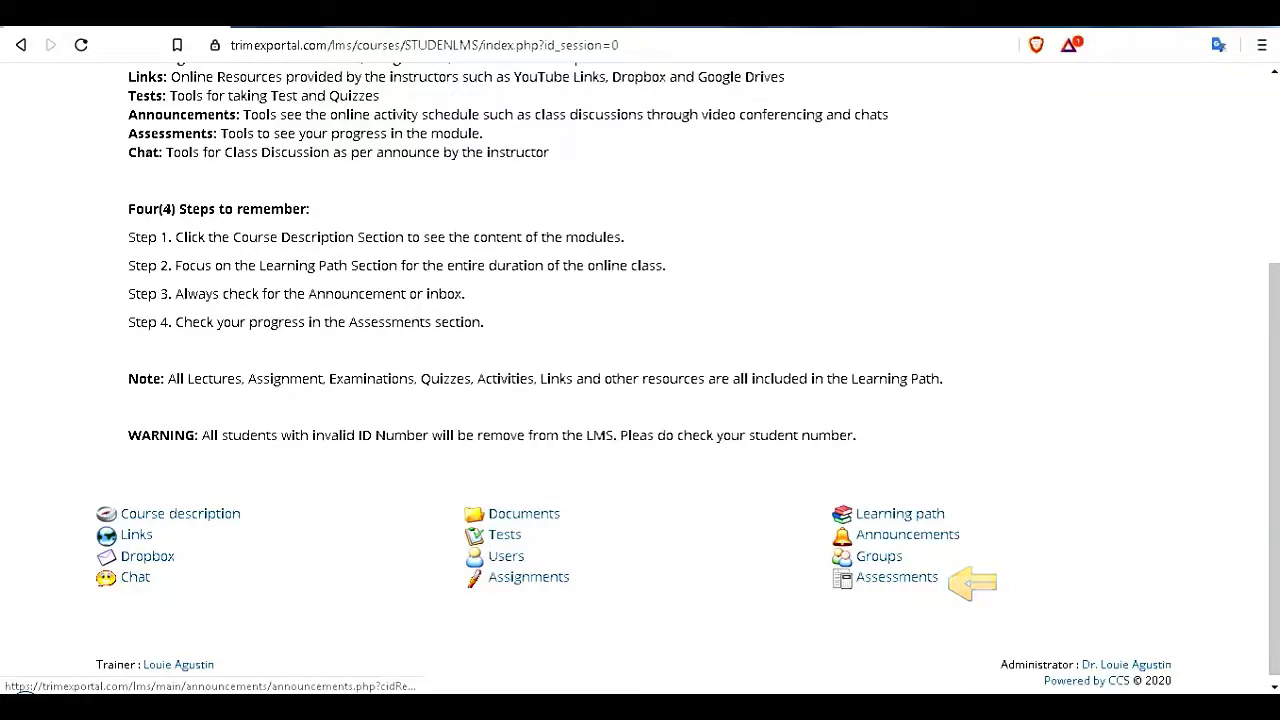
left_click(907, 534)
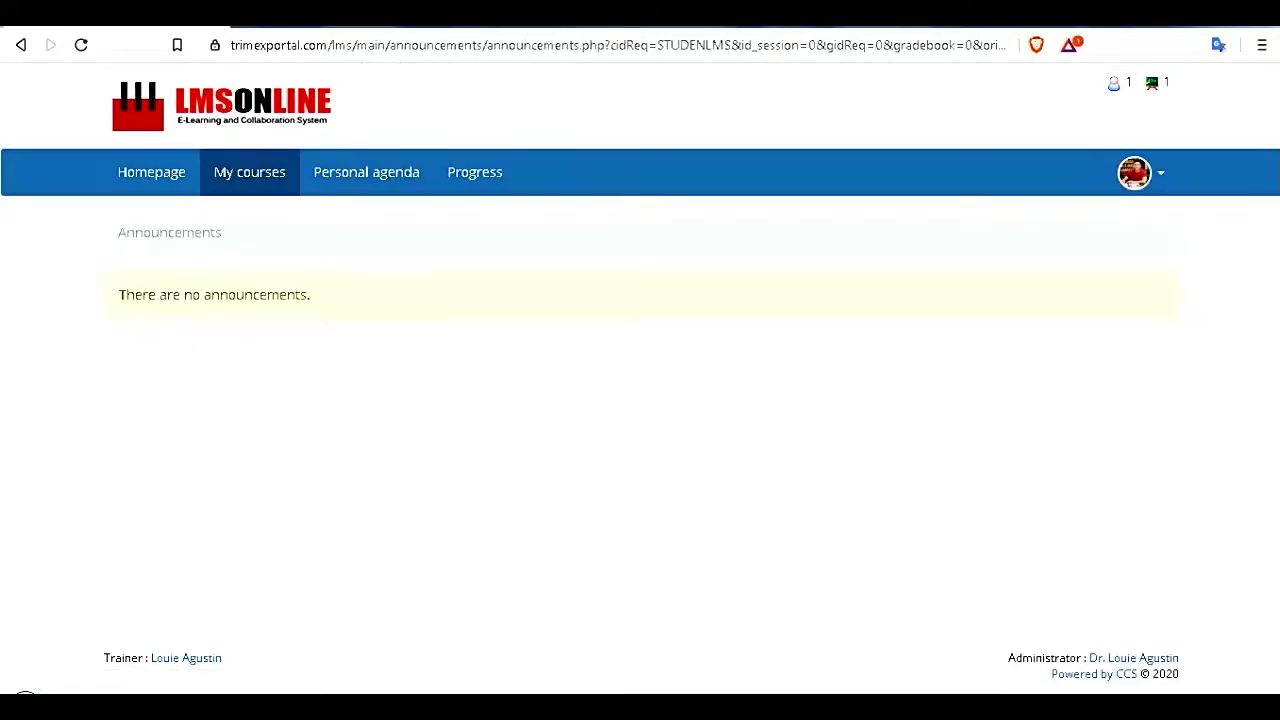
Go back to the Student LMS Tutorials course and review the scores and results chart in its assessments
left_click(250, 172)
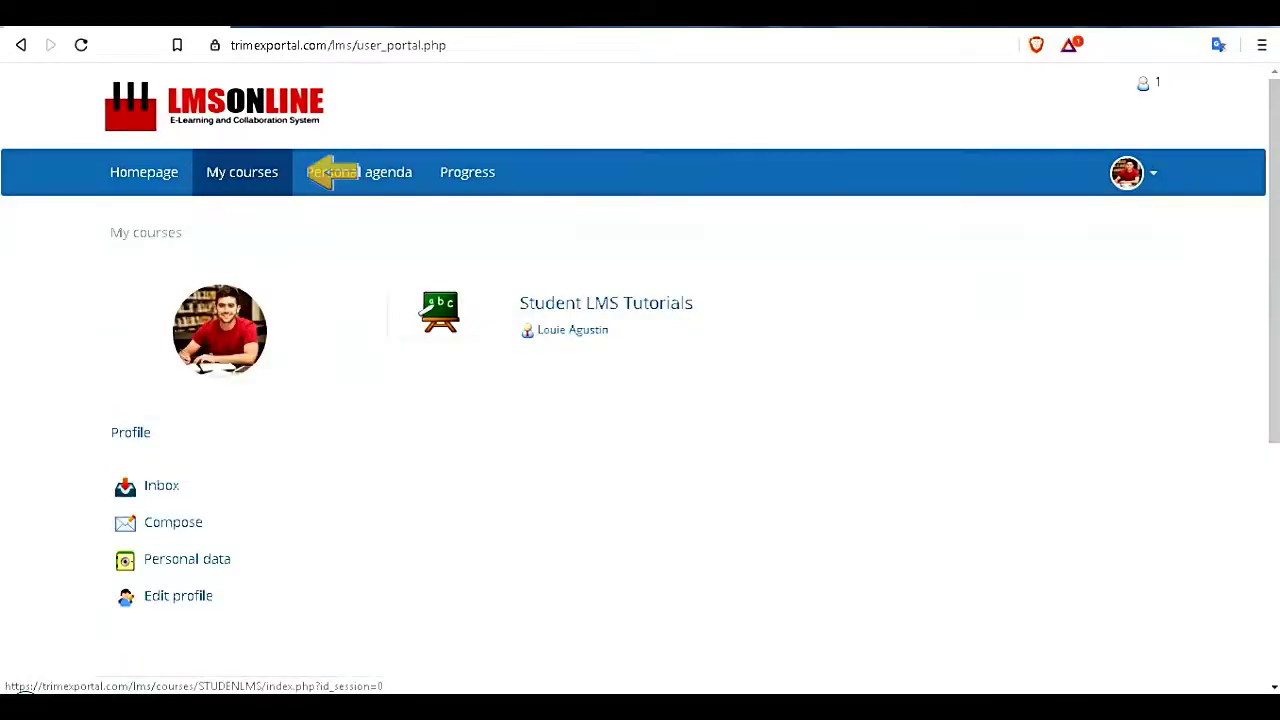
left_click(430, 312)
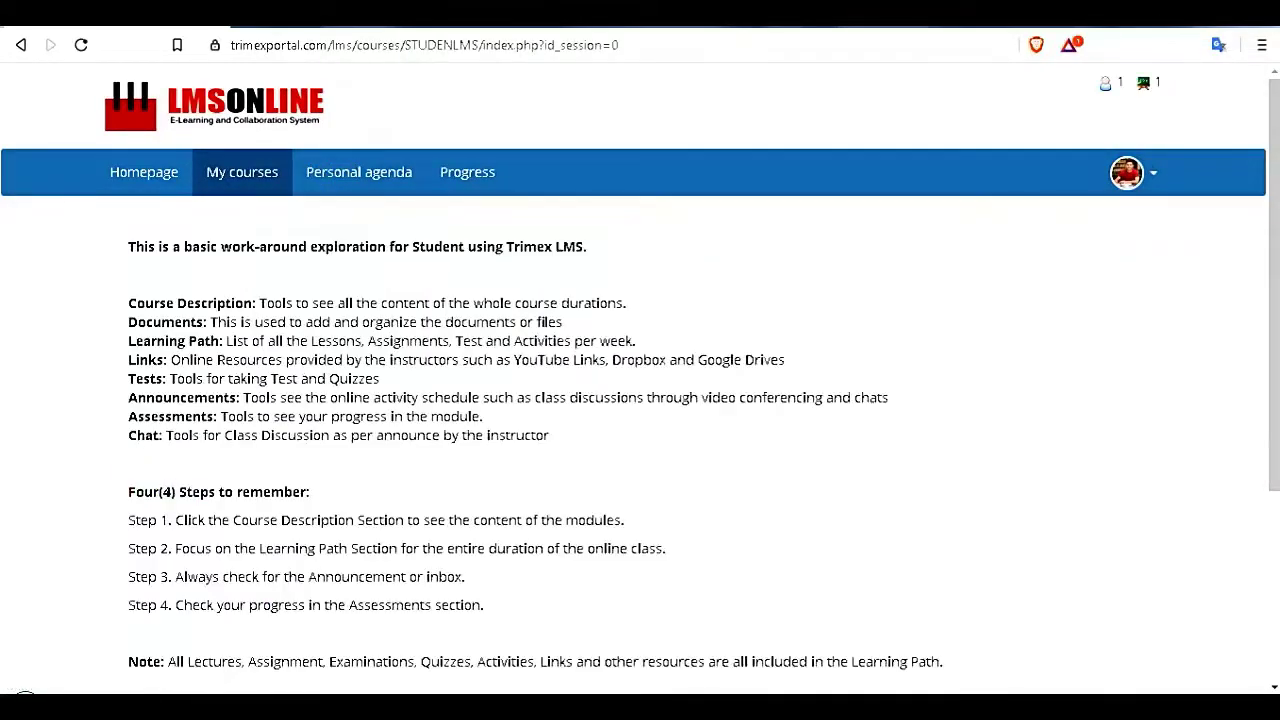
scroll(640, 400, "down", 2)
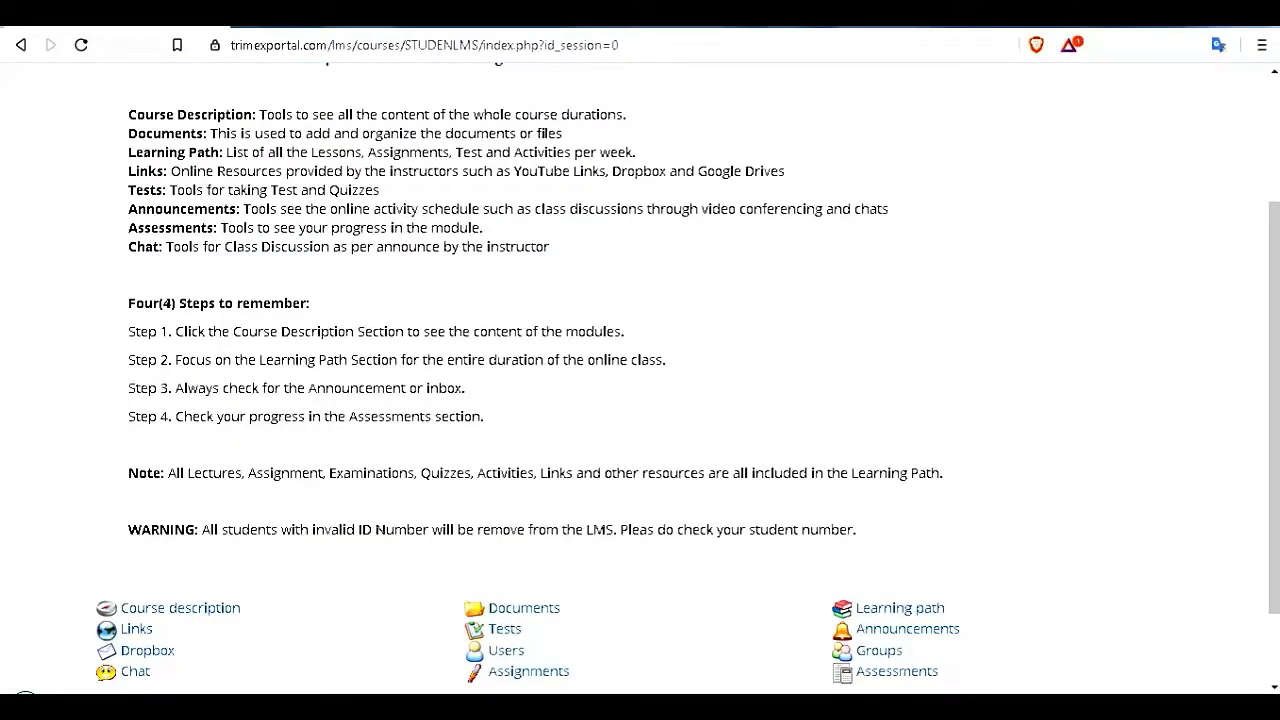
scroll(640, 400, "down", 1)
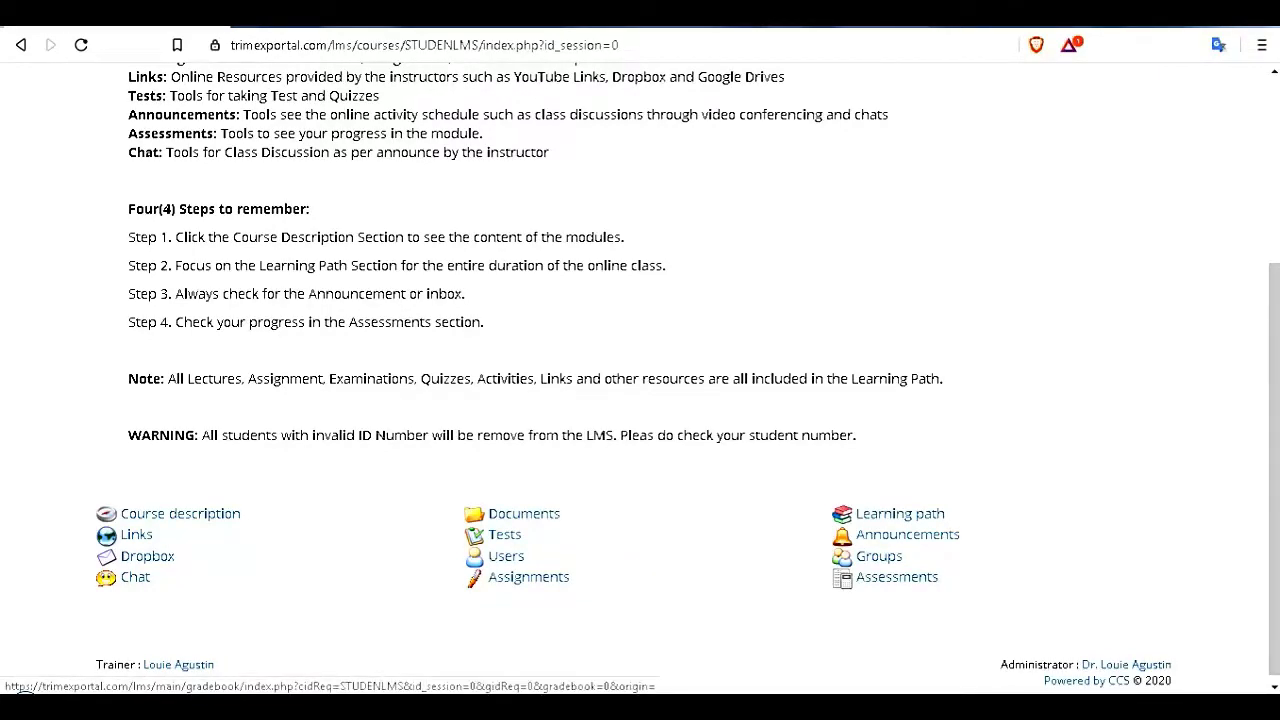
left_click(897, 577)
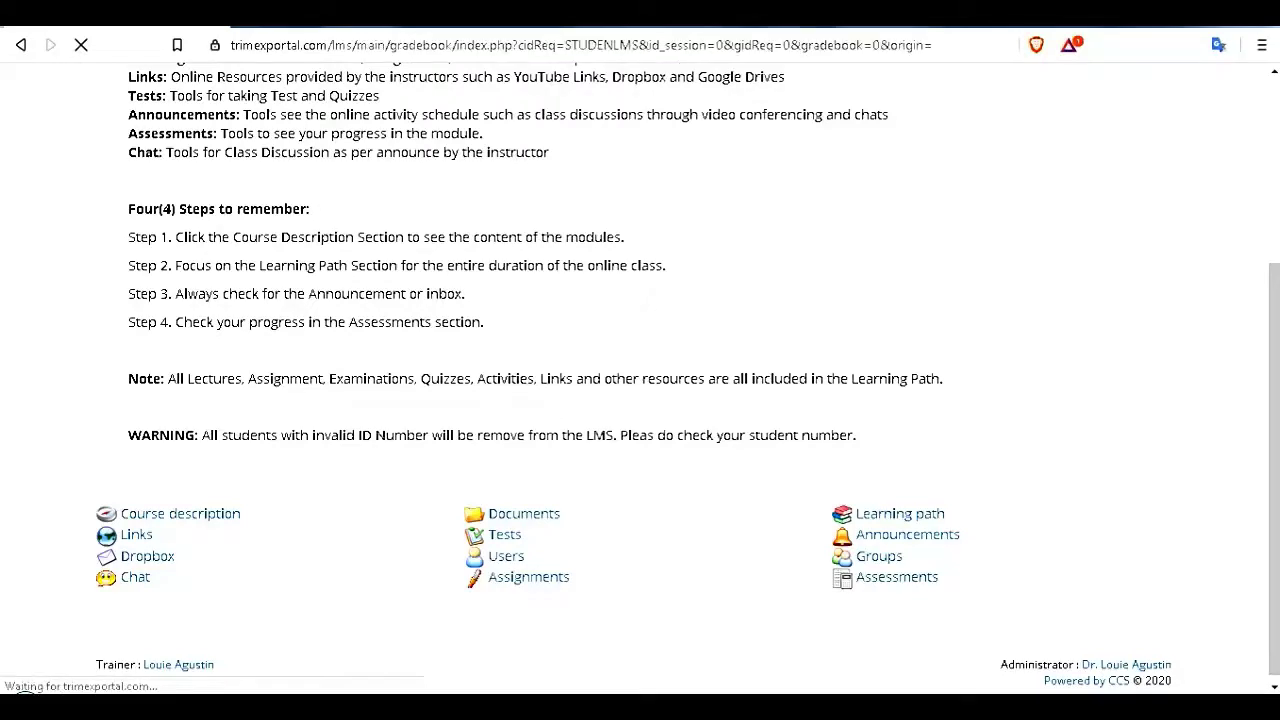
scroll(640, 400, "down", 2)
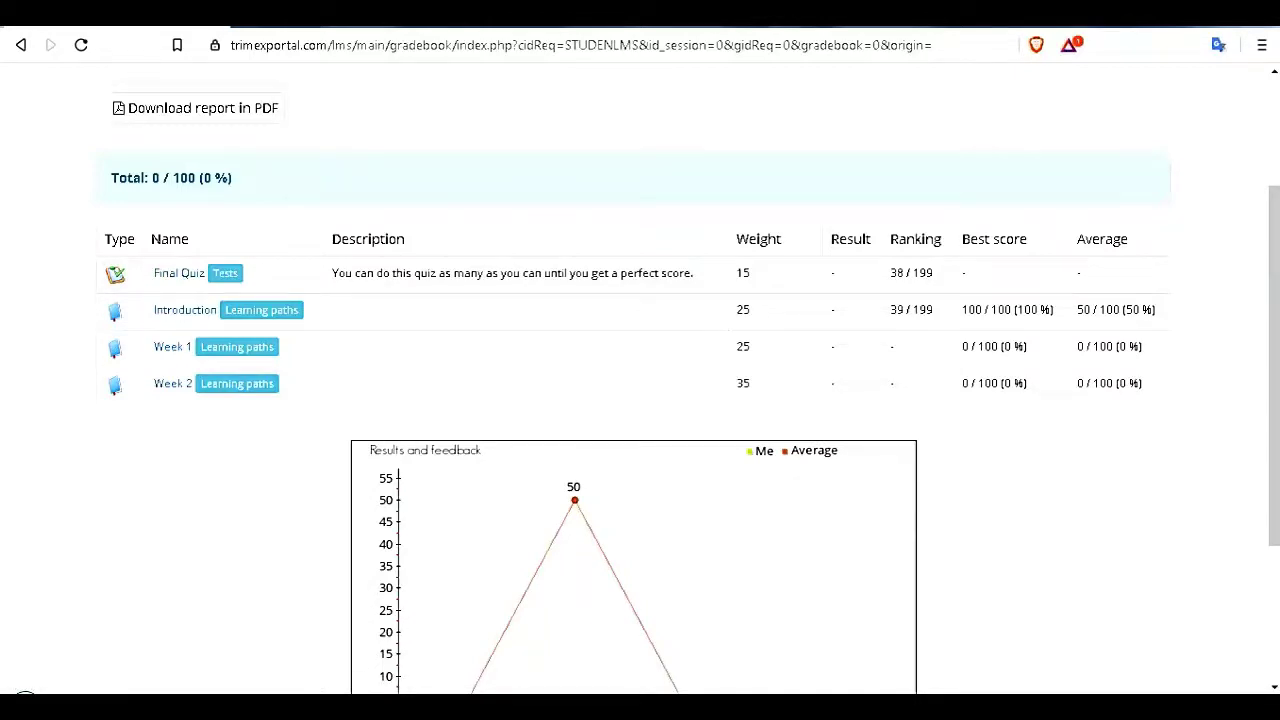
scroll(318, 172, "down", 2)
scroll(318, 172, "up", 4)
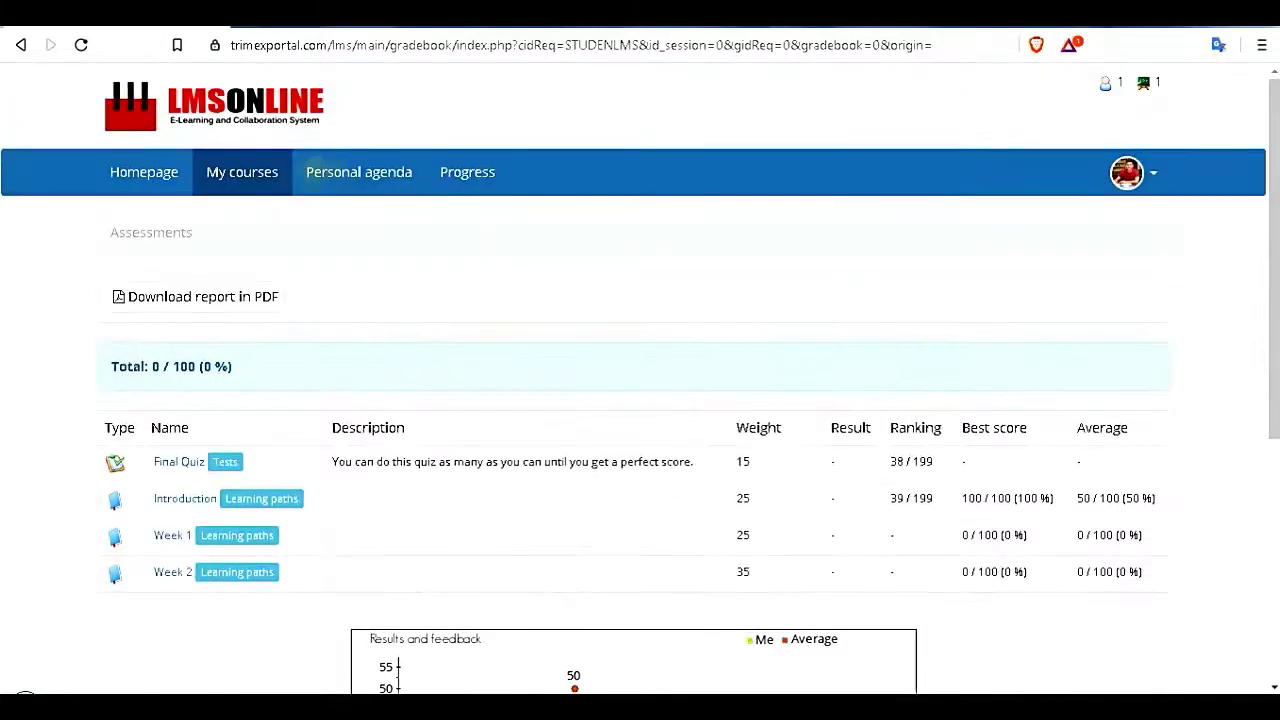
Return to the Student LMS Tutorials course and open the Introduction lesson in its learning path
left_click(300, 172)
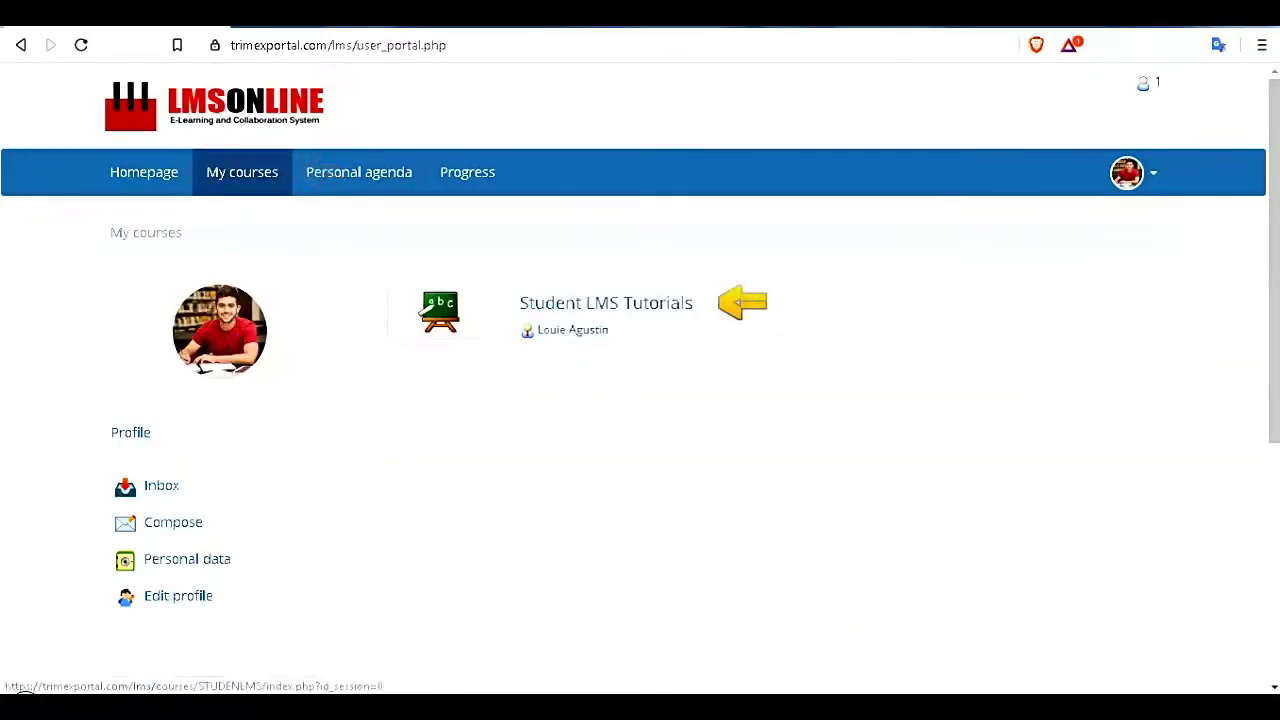
scroll(640, 400, "down", 3)
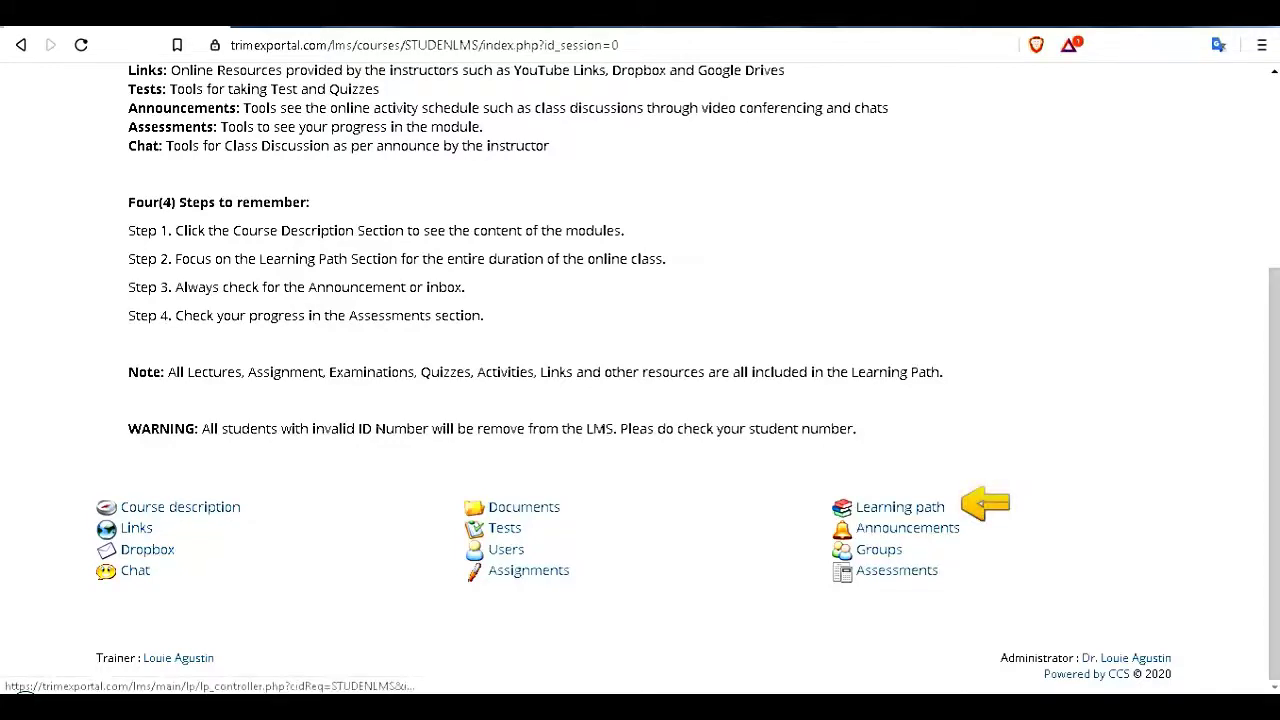
left_click(899, 507)
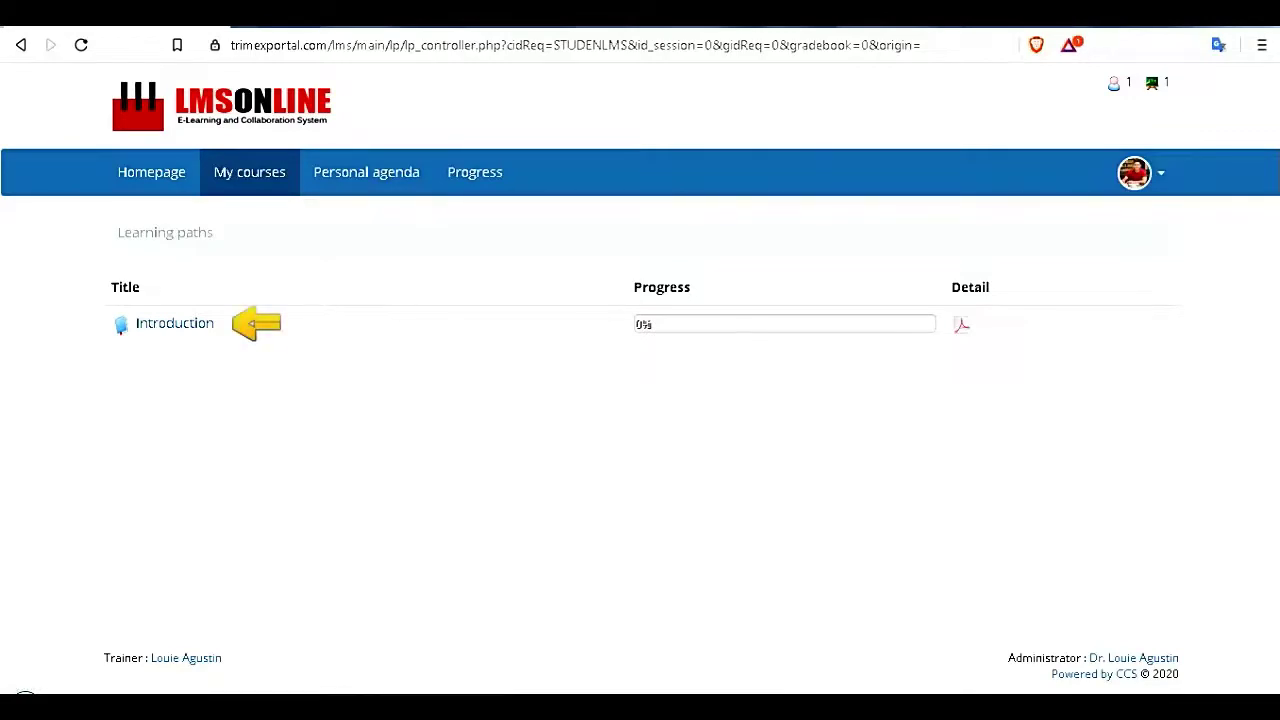
left_click(175, 323)
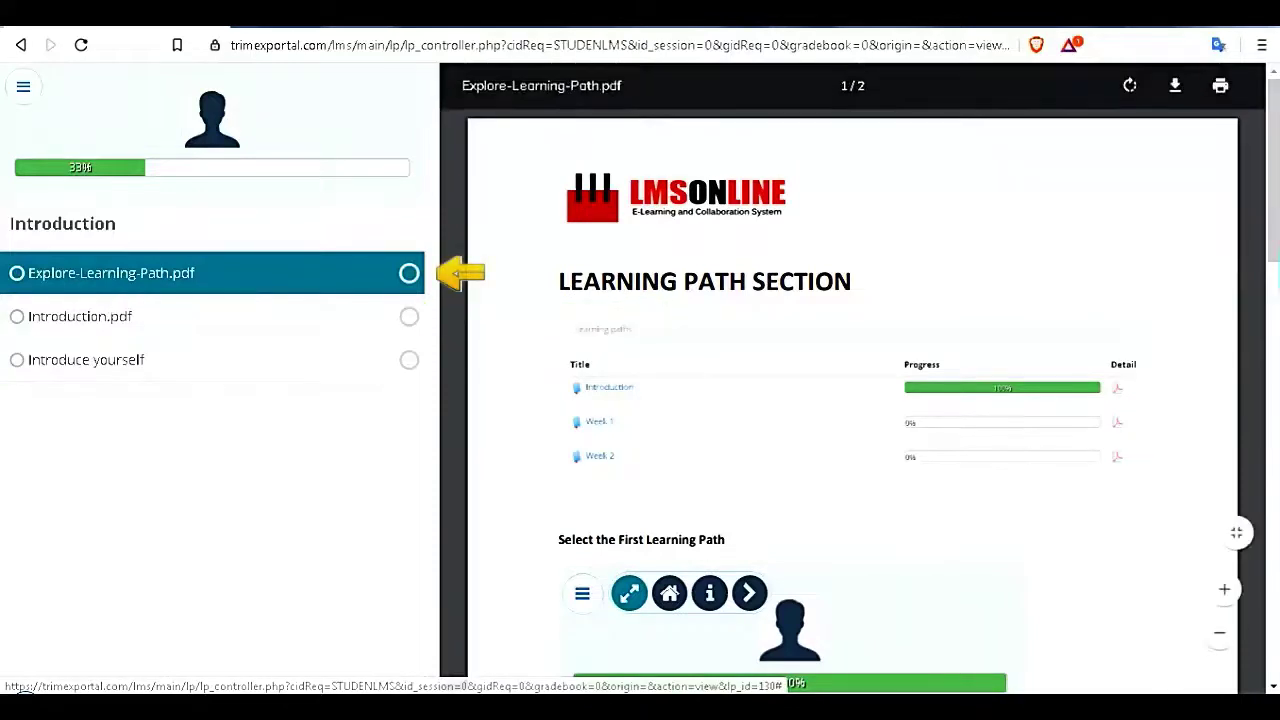
Read through both pages of Explore-Learning-Path.pdf in the Introduction learning path
scroll(697, 632, "down", 10)
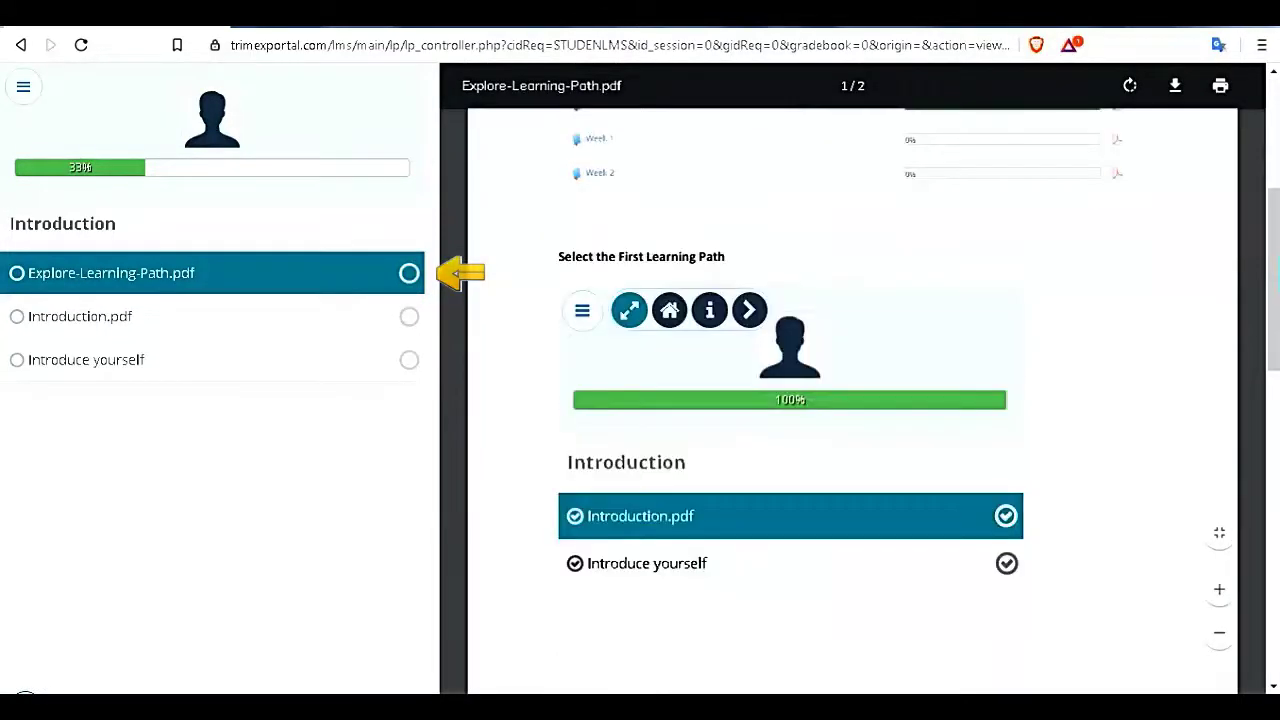
scroll(697, 632, "down", 12)
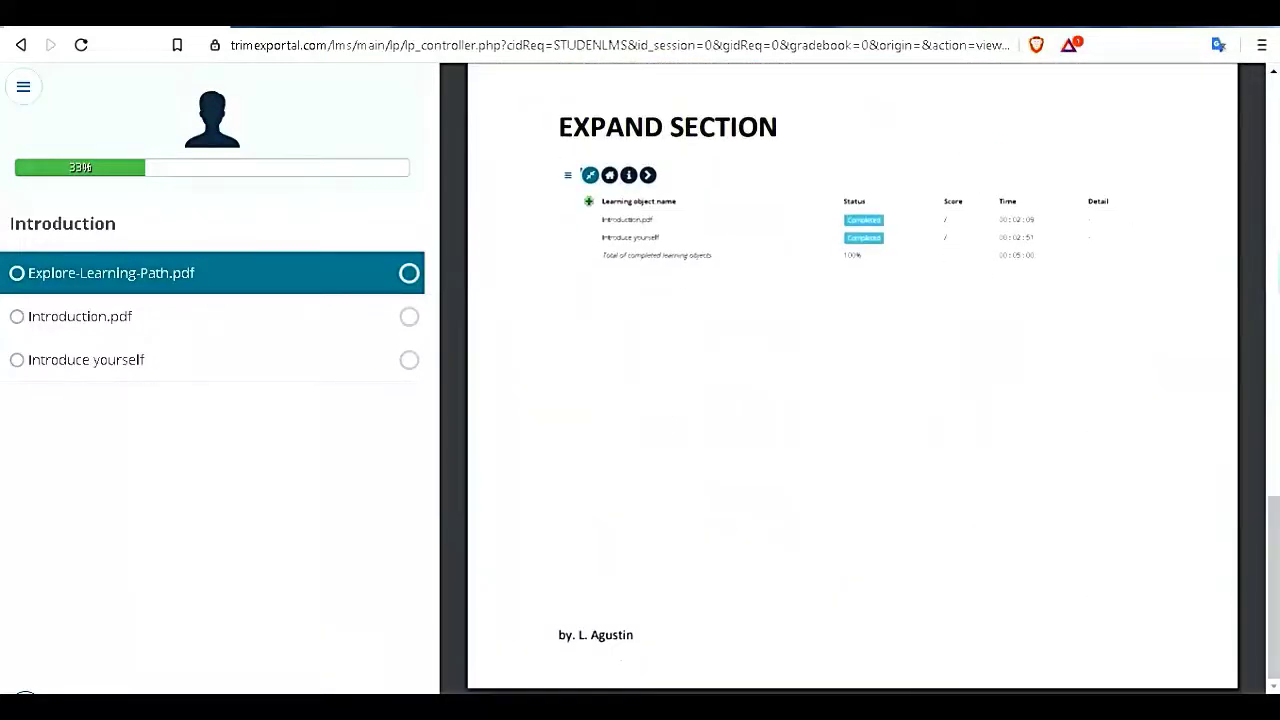
scroll(852, 380, "up", 8)
scroll(852, 380, "up", 10)
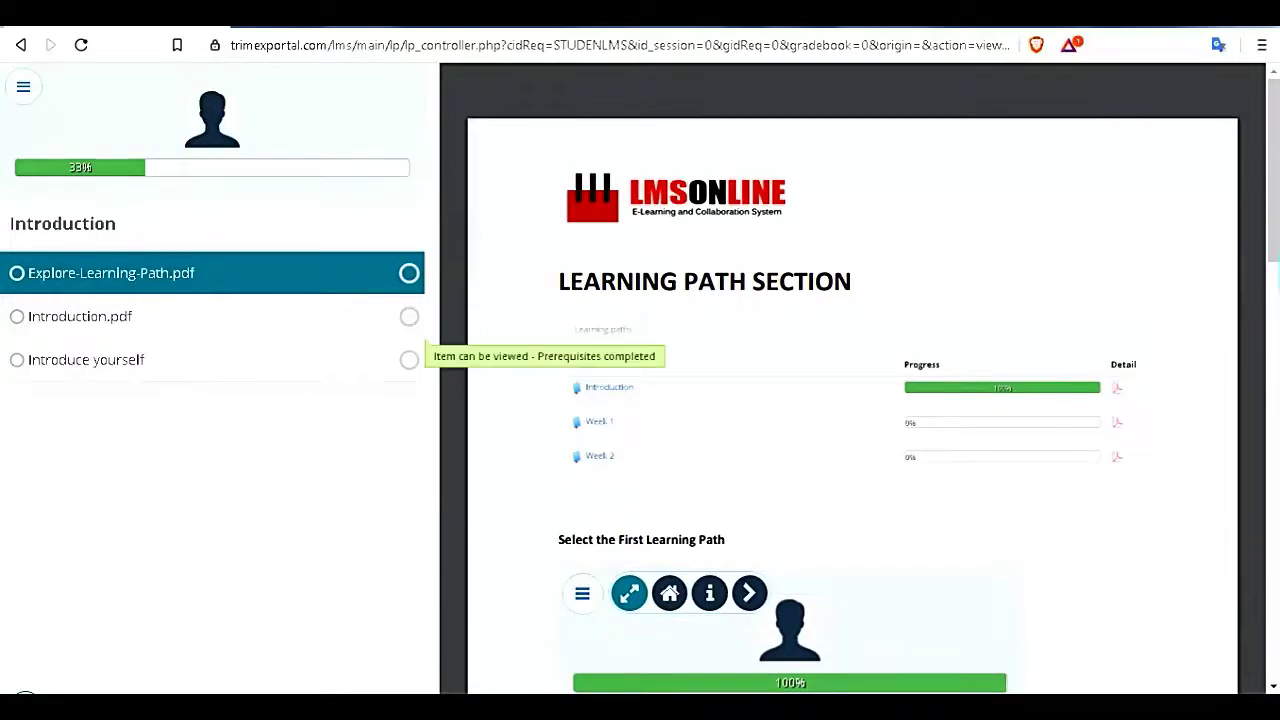
Open Introduction.pdf in the Introduction learning path and read through its contents
left_click(426, 316)
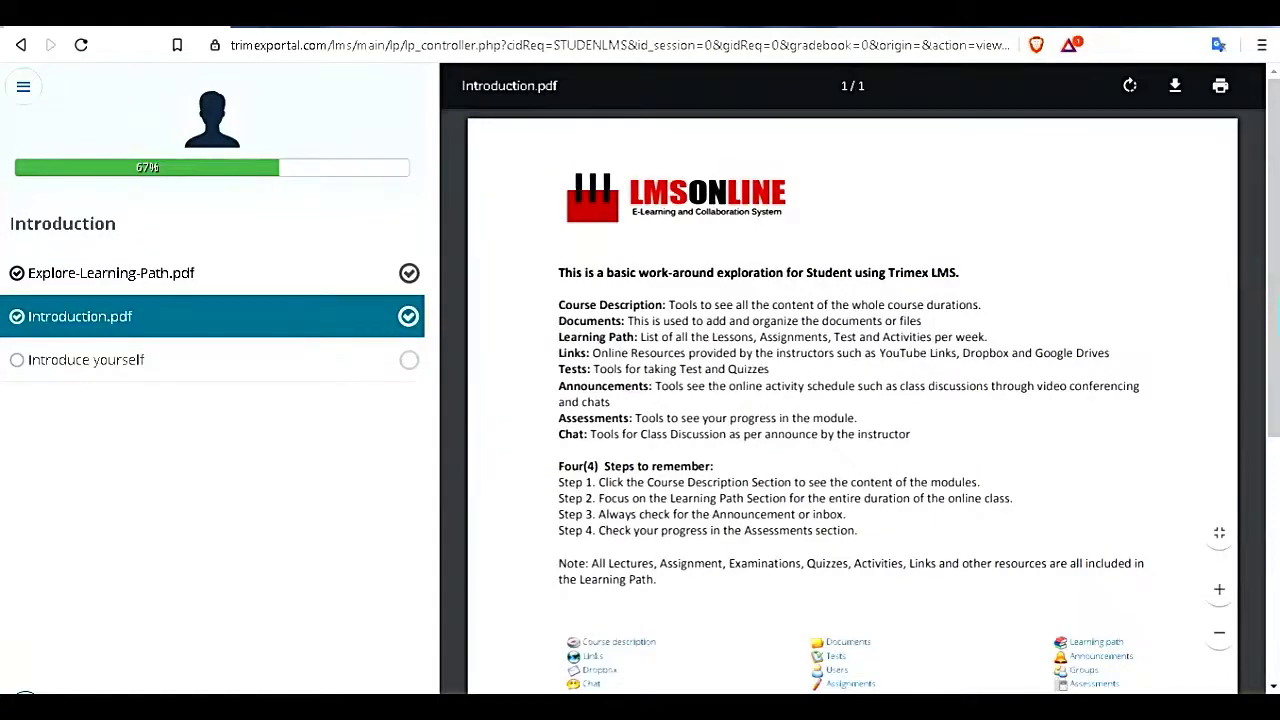
scroll(852, 400, "down", 2)
scroll(852, 400, "down", 1)
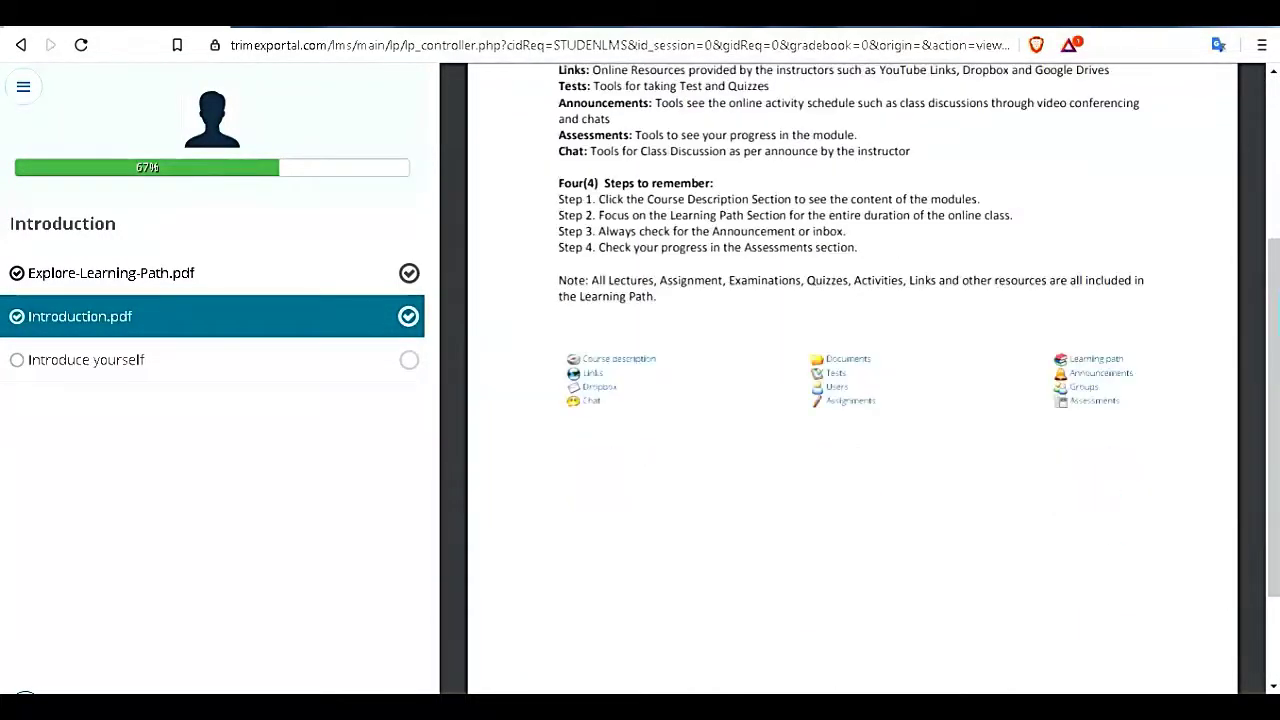
scroll(852, 400, "up", 3)
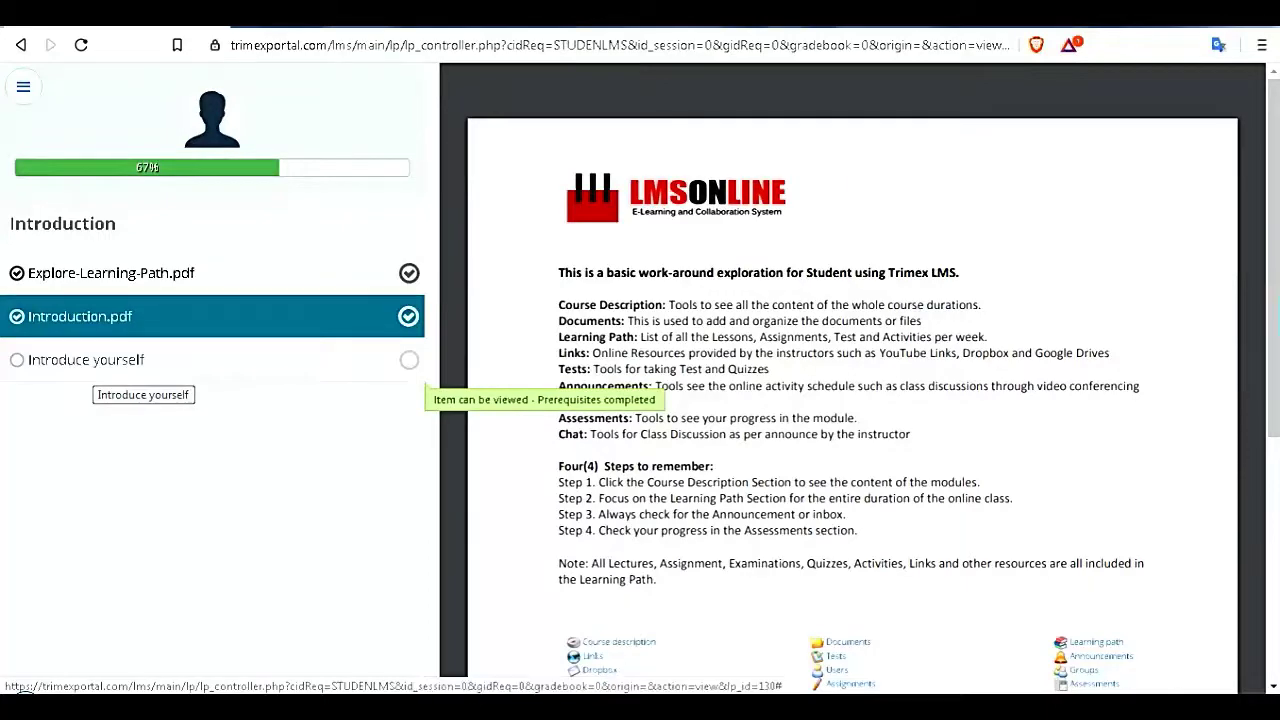
Open the Introduce yourself activity, view its instructions in the expanded layout and restore the normal layout
left_click(88, 361)
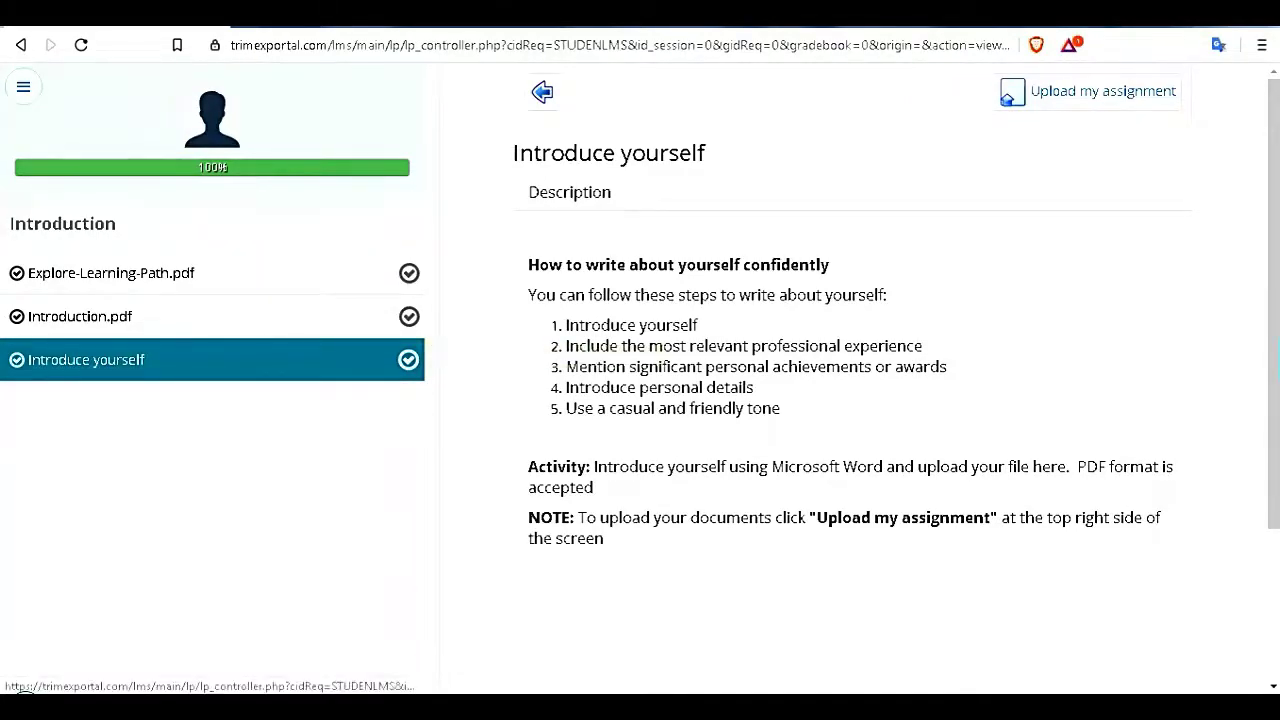
left_click(23, 87)
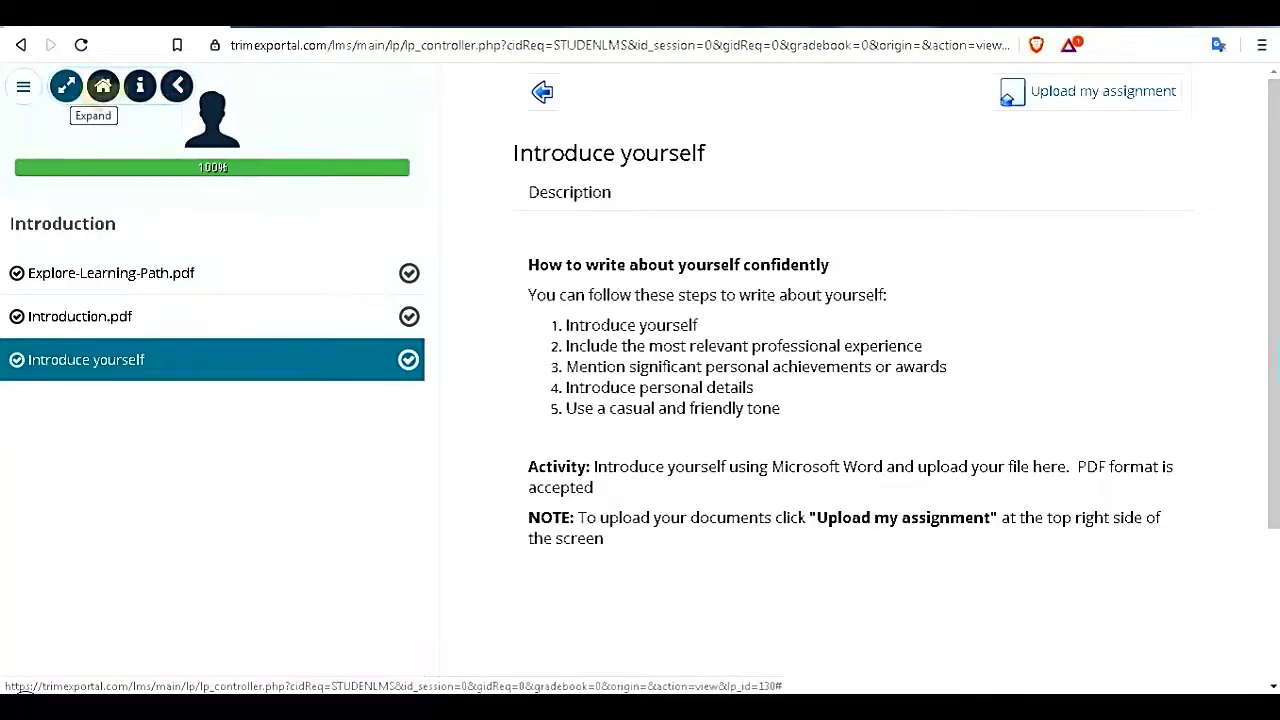
left_click(66, 86)
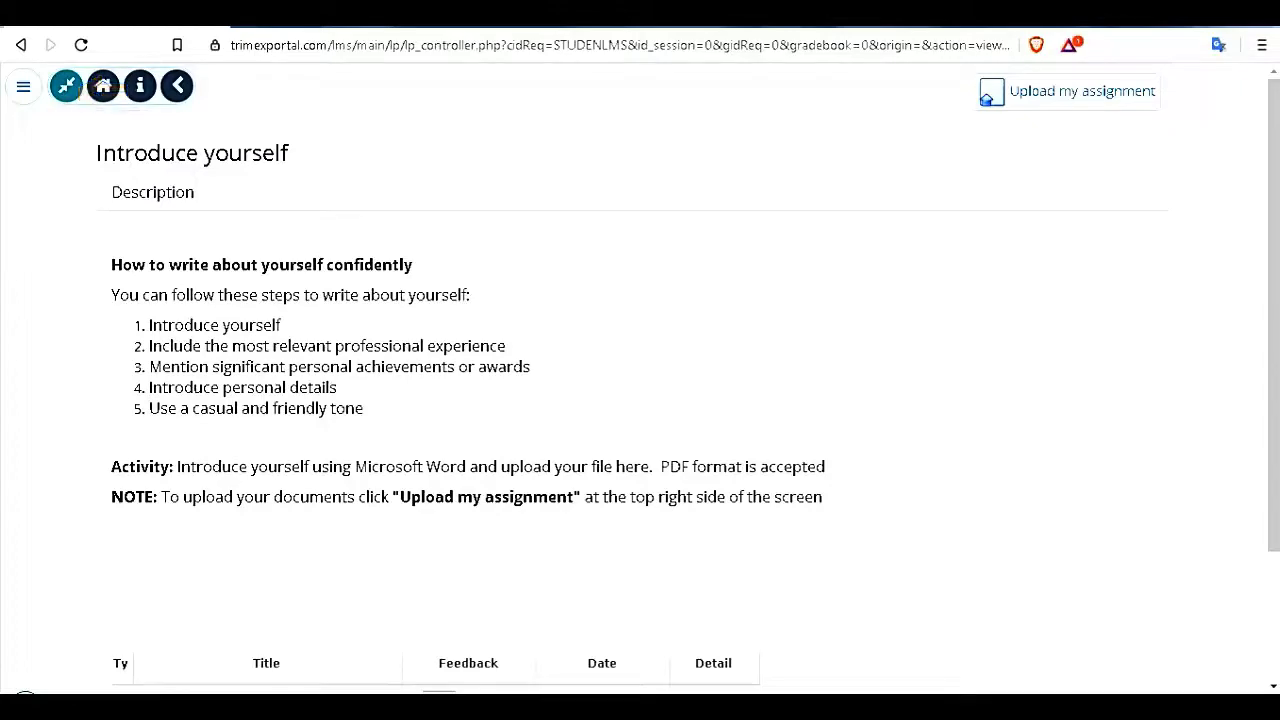
scroll(640, 380, "down", 2)
scroll(640, 380, "up", 2)
left_click(66, 86)
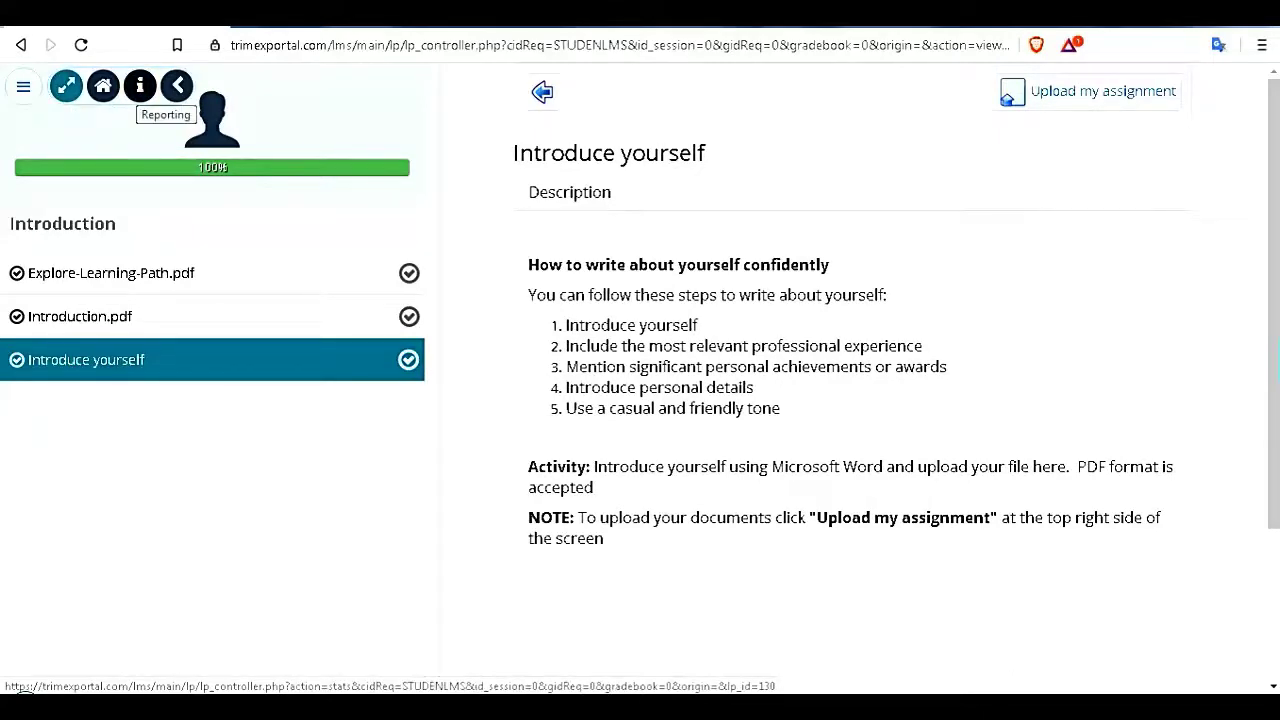
Check the Introduction path's progress report, and return to the course home to open the Week 1 learning path
left_click(177, 86)
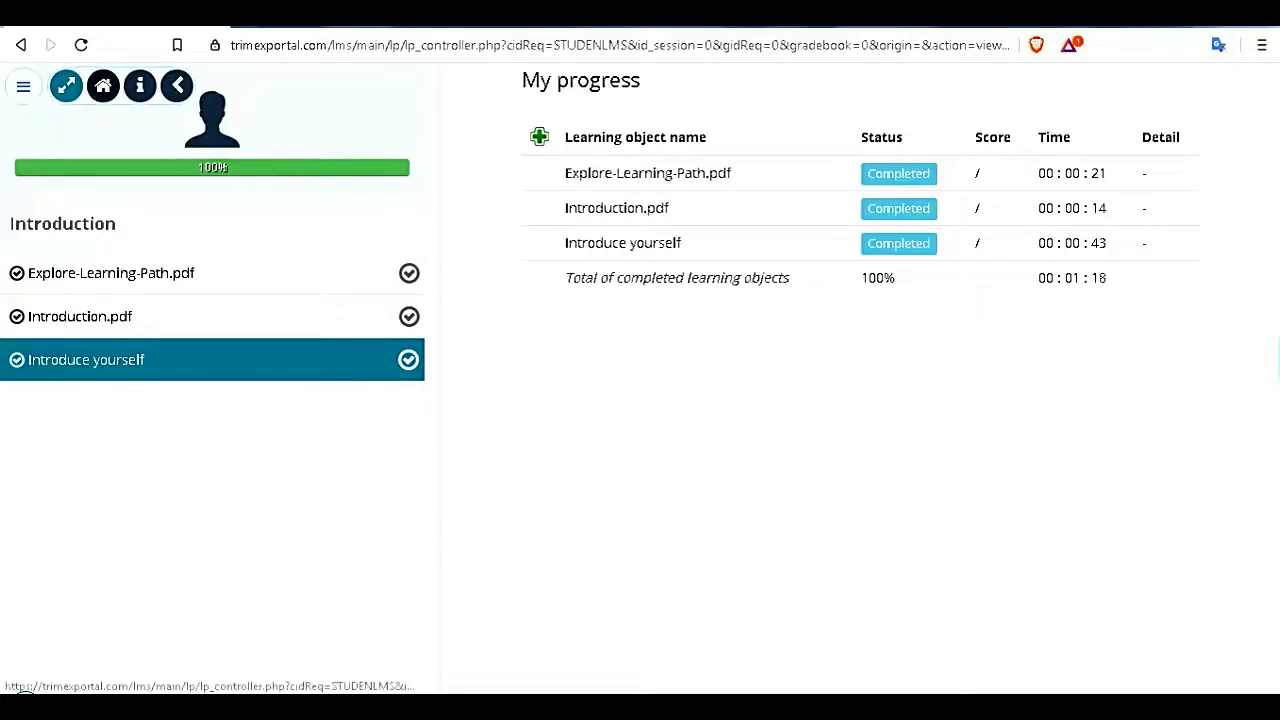
left_click(103, 86)
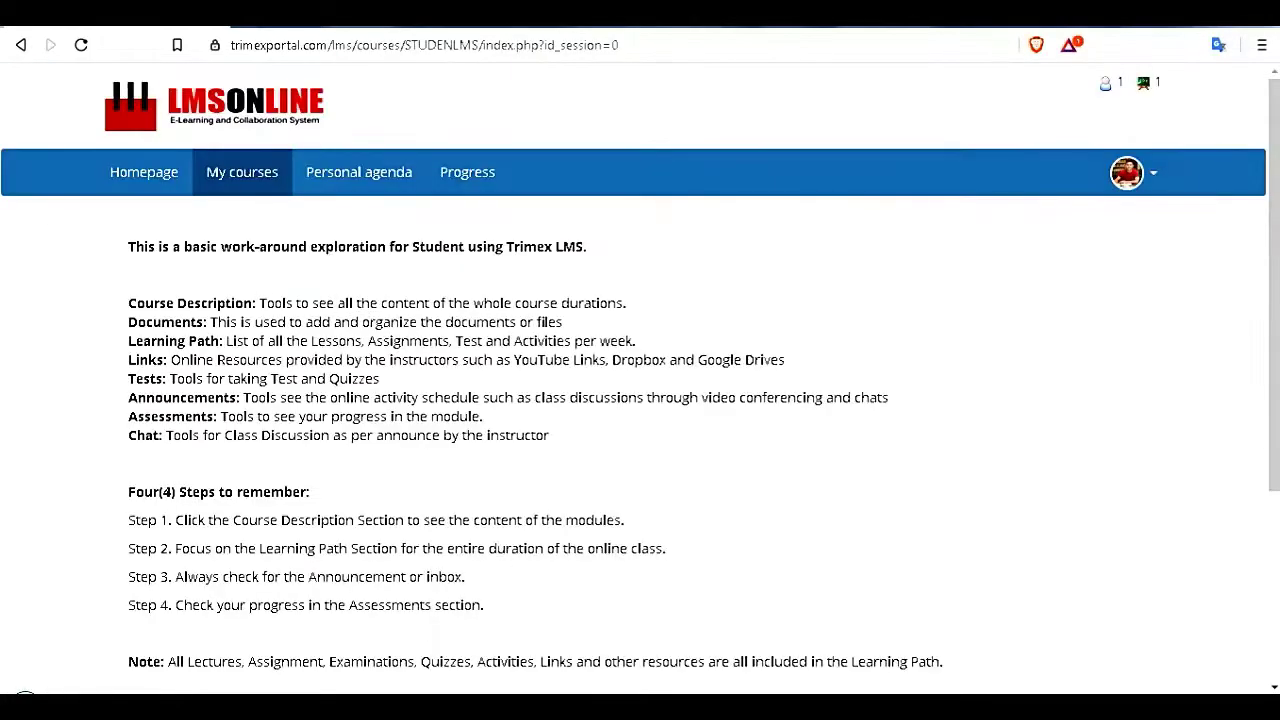
scroll(640, 400, "down", 3)
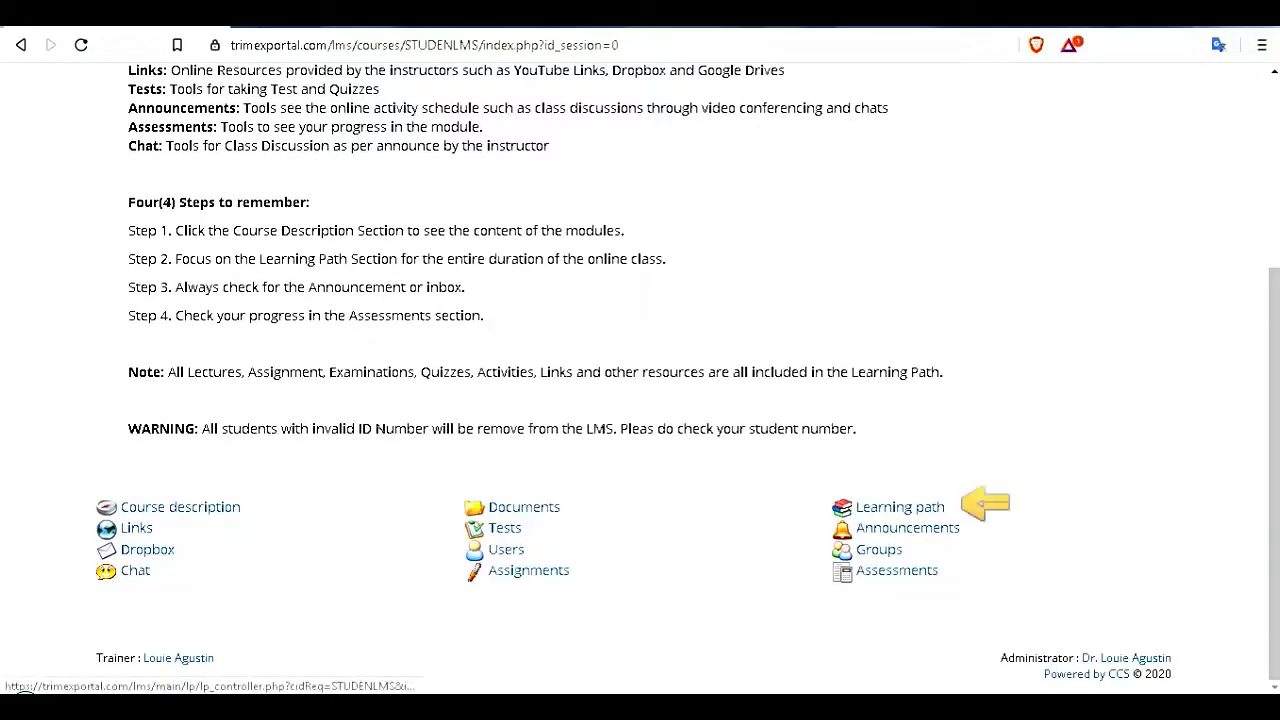
left_click(900, 507)
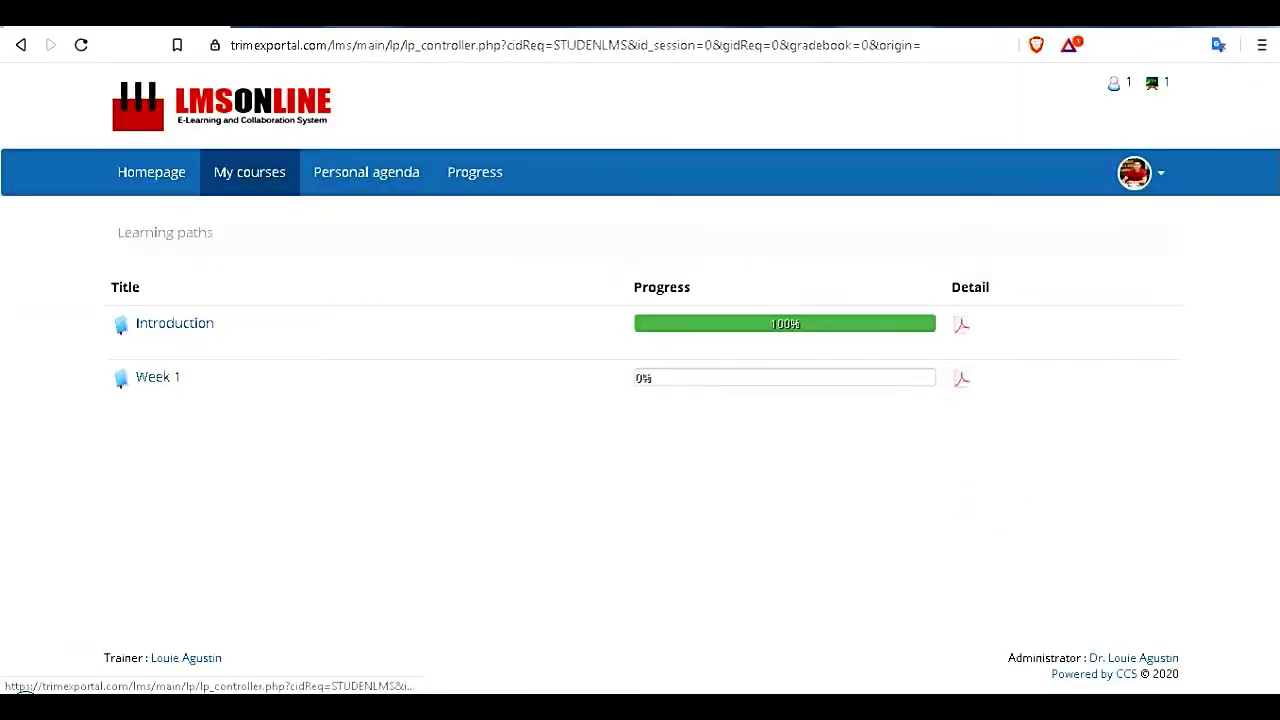
left_click(157, 377)
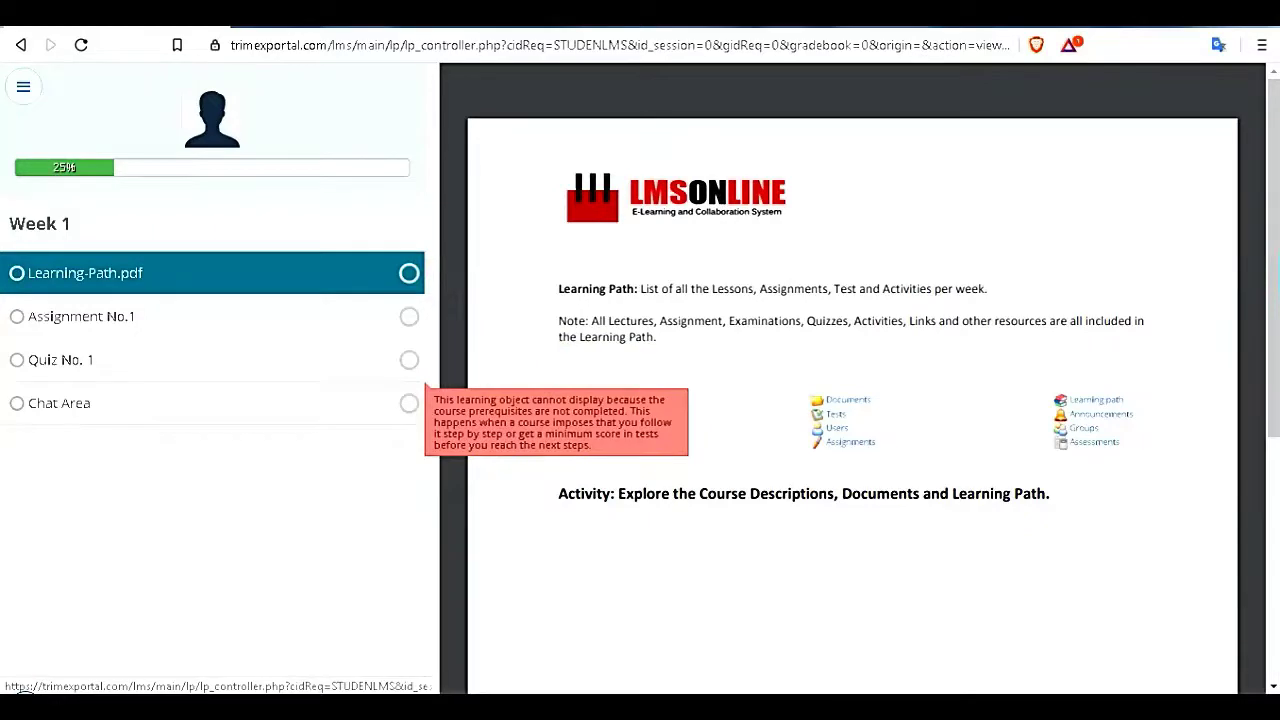
Try to open Quiz No. 1 ahead of its prerequisites, and open Assignment No.1 instead
left_click(412, 362)
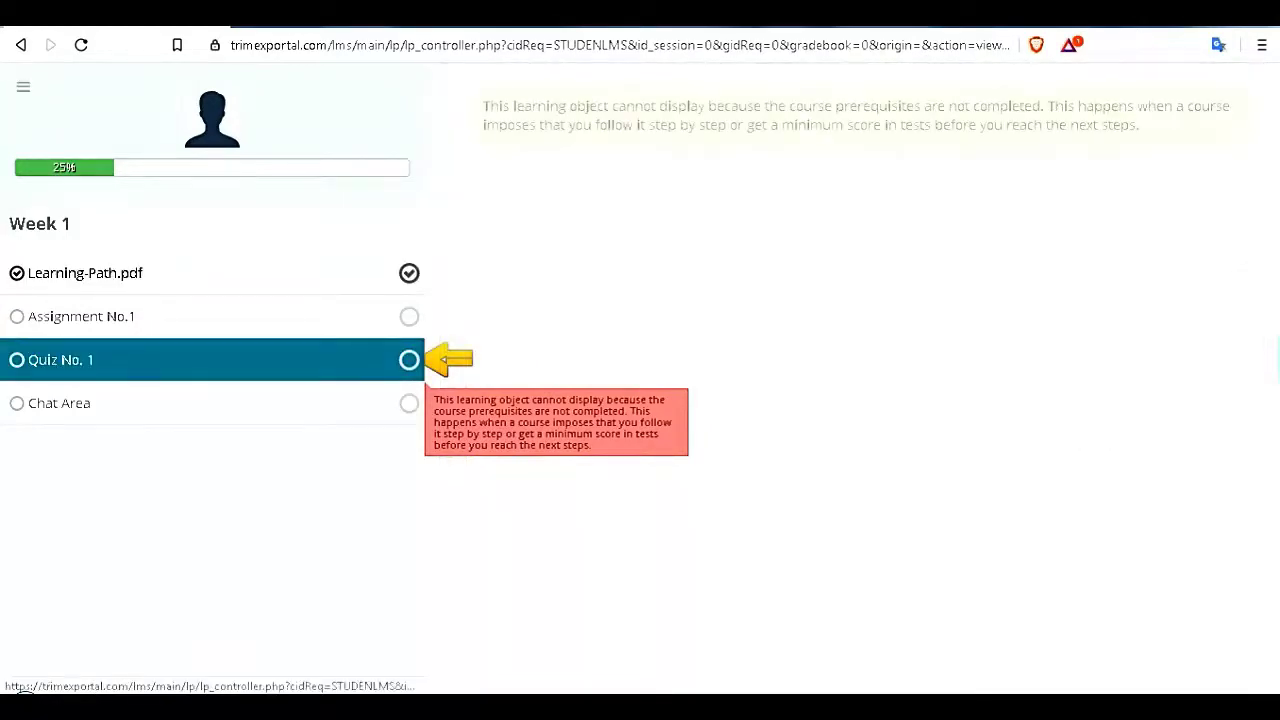
left_click(250, 316)
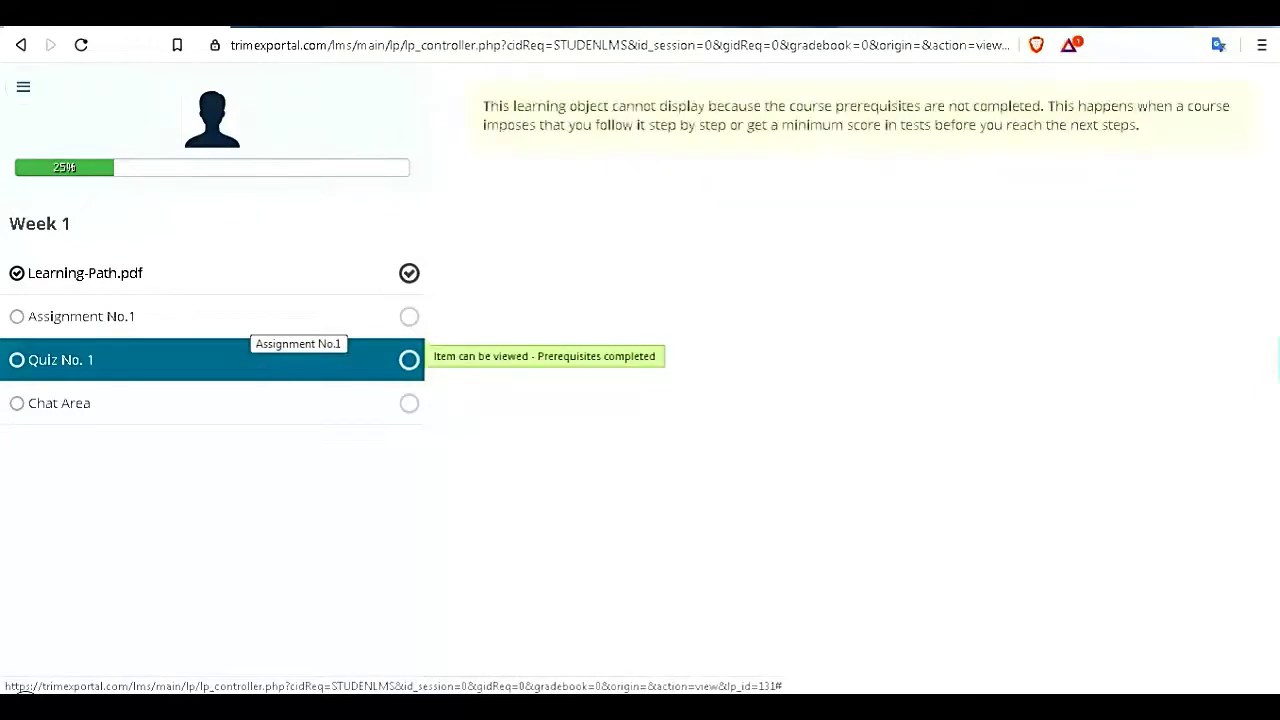
left_click(250, 316)
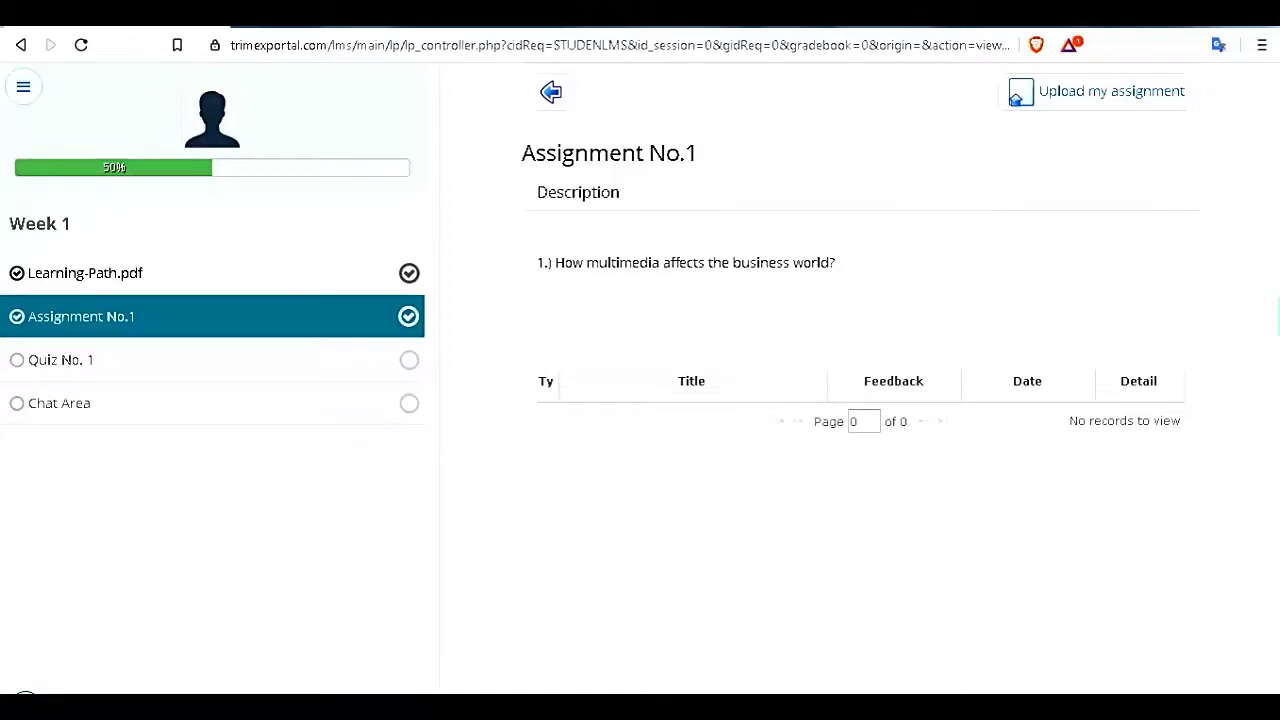
Try Quiz No. 1 again without submitting the assignment, and go back to Assignment No.1 to read its question
mouse_move(403, 362)
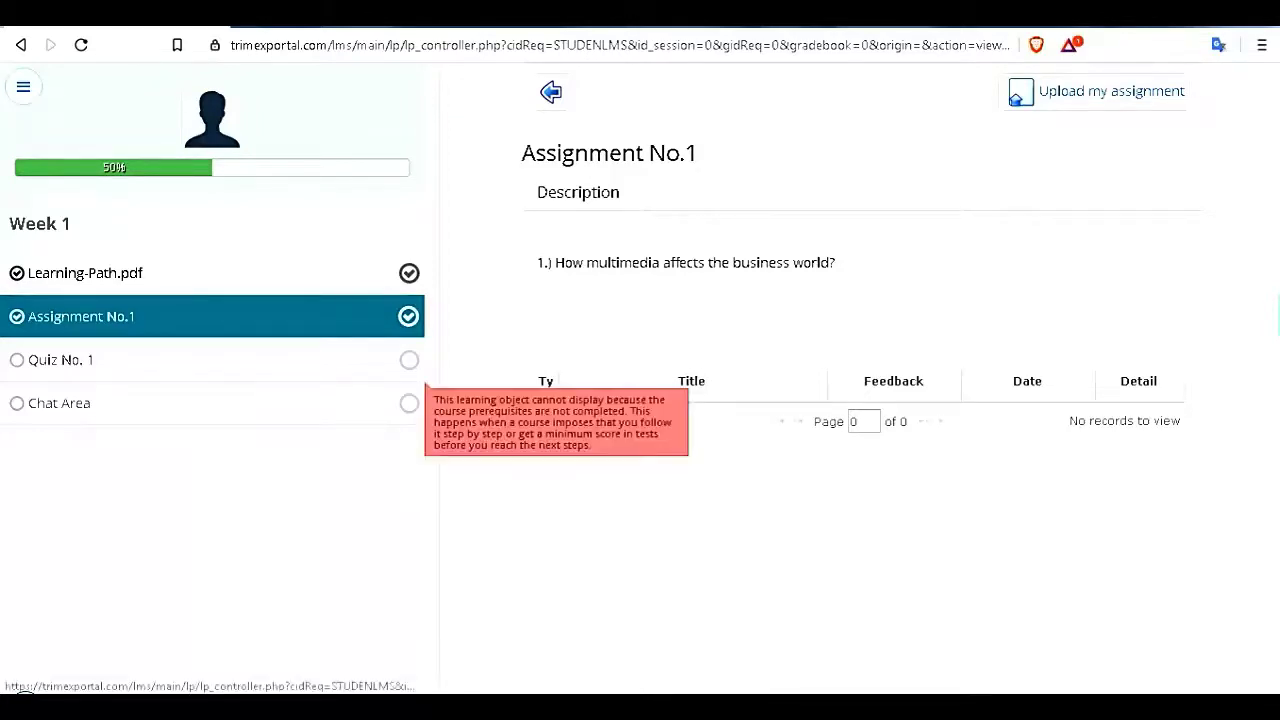
left_click(61, 360)
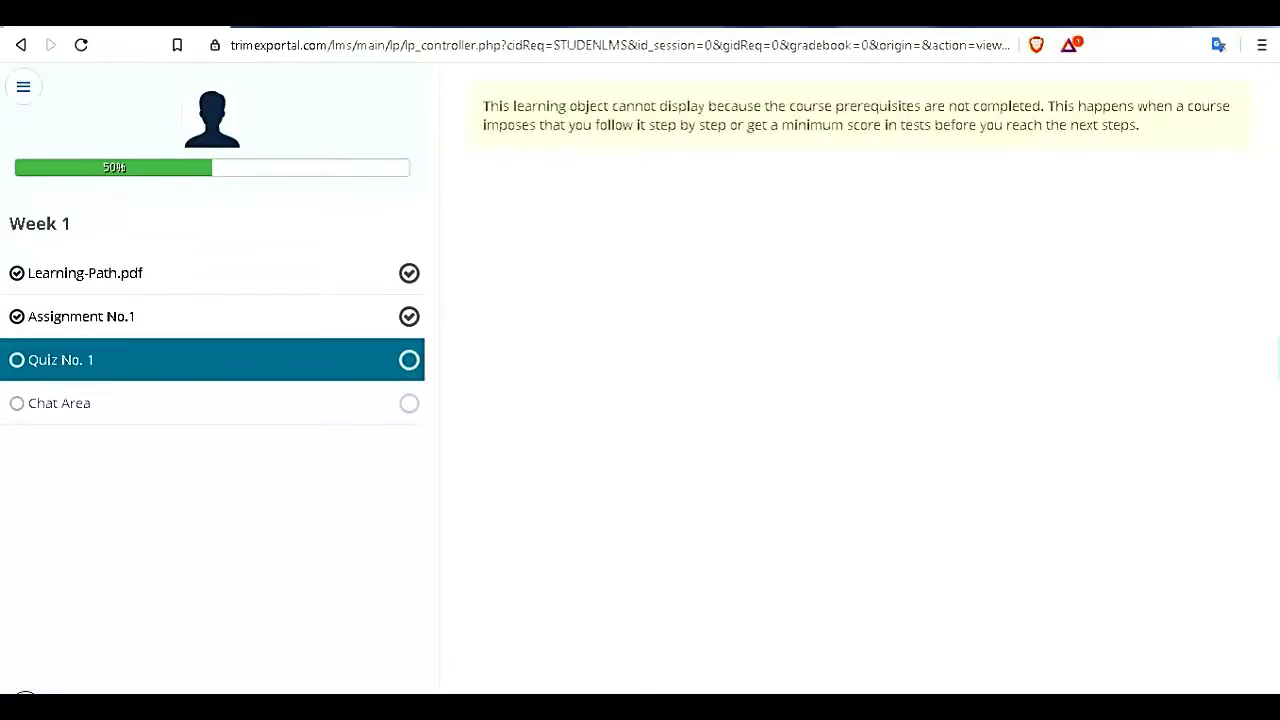
mouse_move(409, 360)
left_click(81, 316)
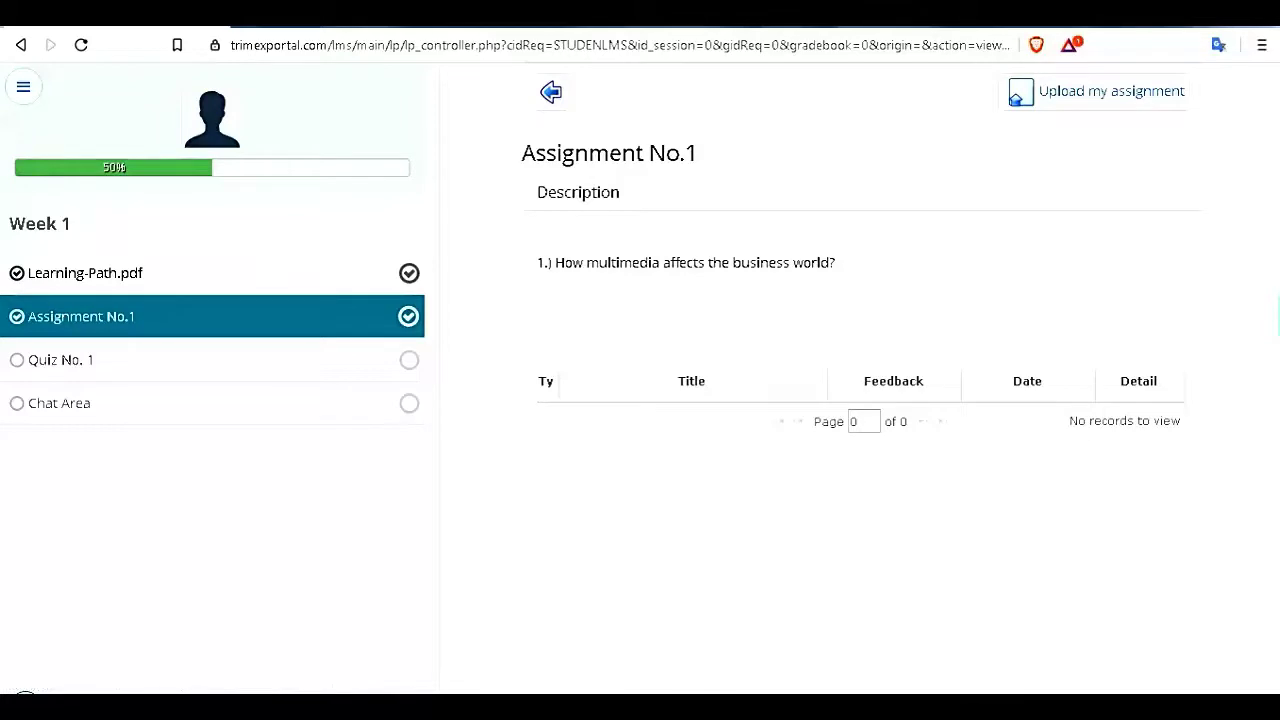
left_click_drag(566, 262, 835, 262)
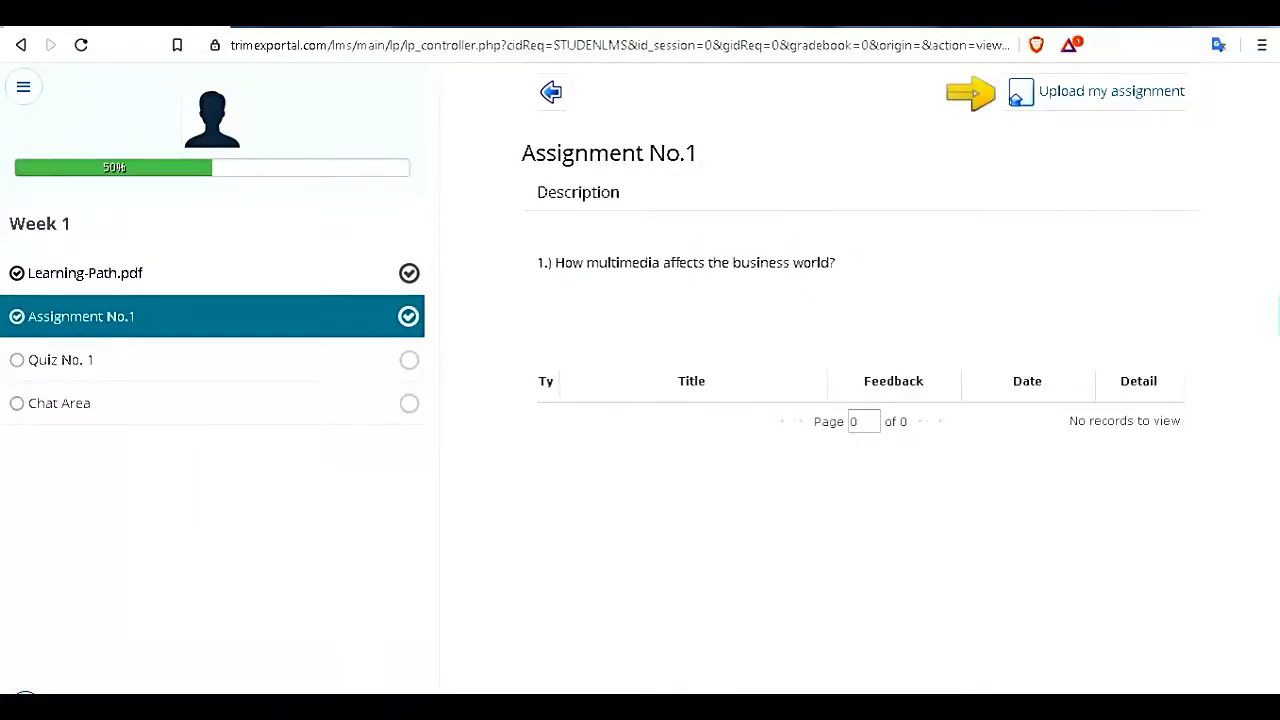
Open the upload page for Assignment No.1, bring up the file chooser and cancel it
left_click(1111, 91)
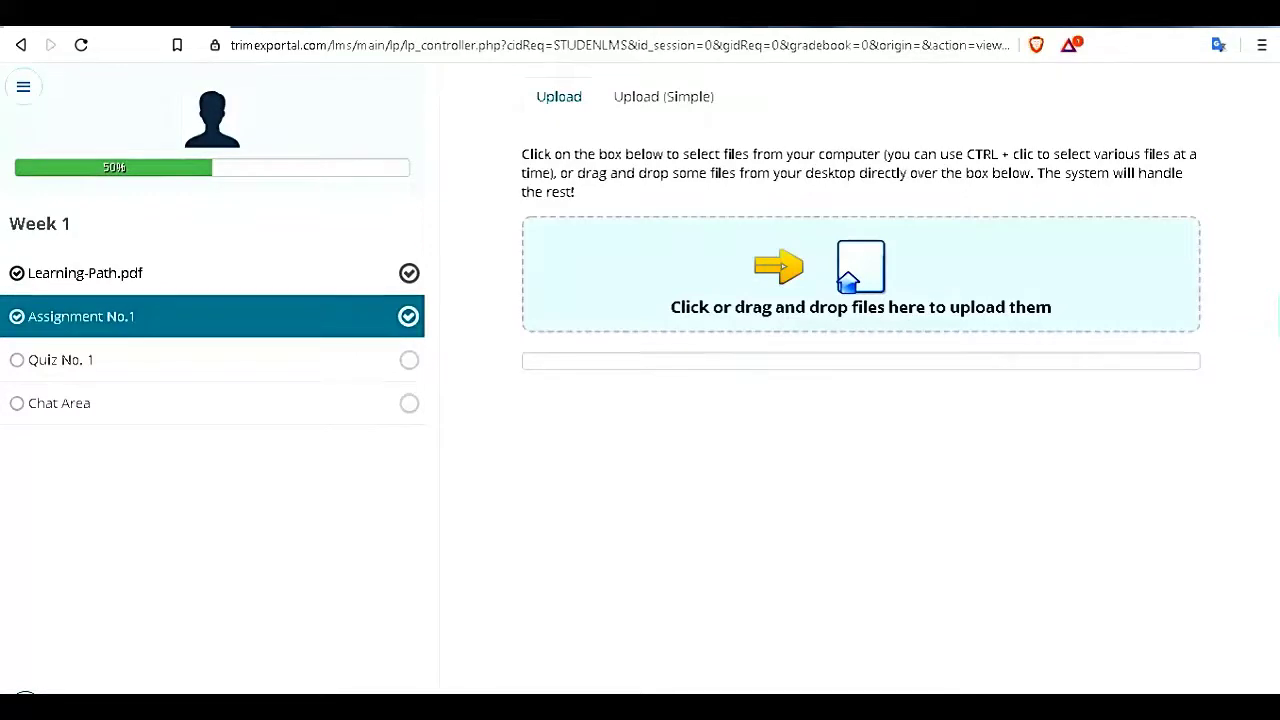
left_click(860, 274)
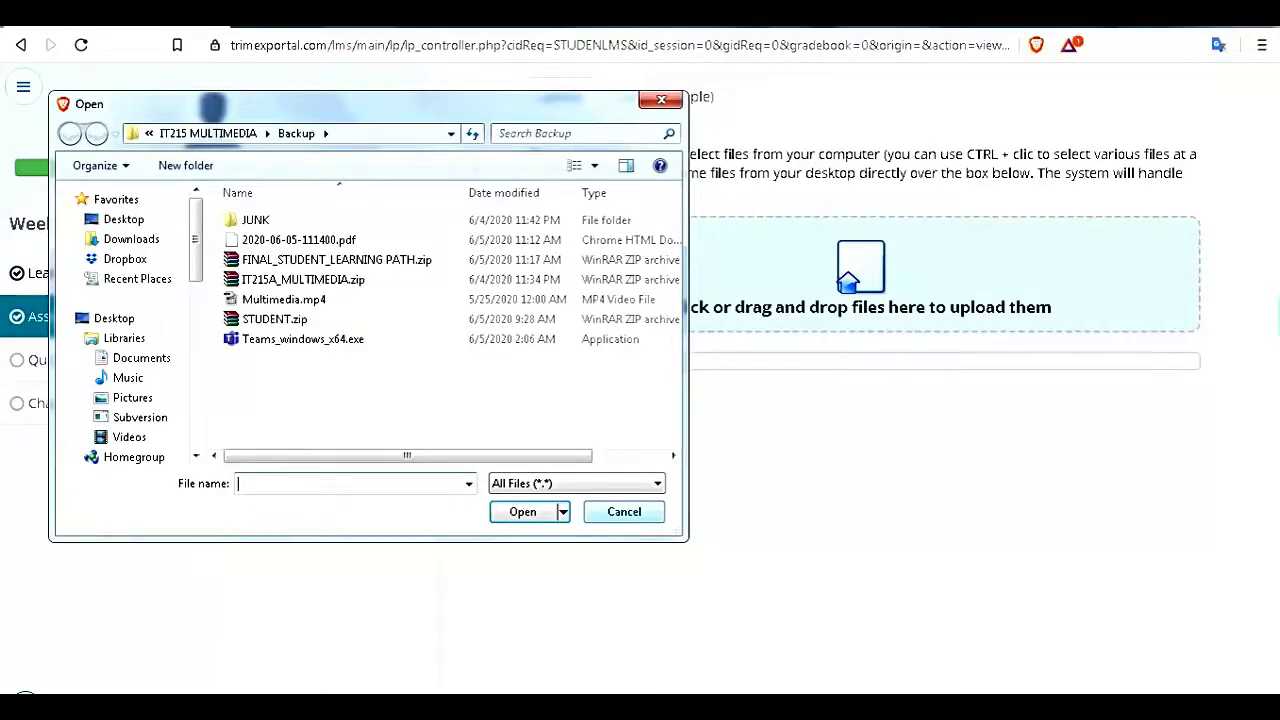
left_click(624, 512)
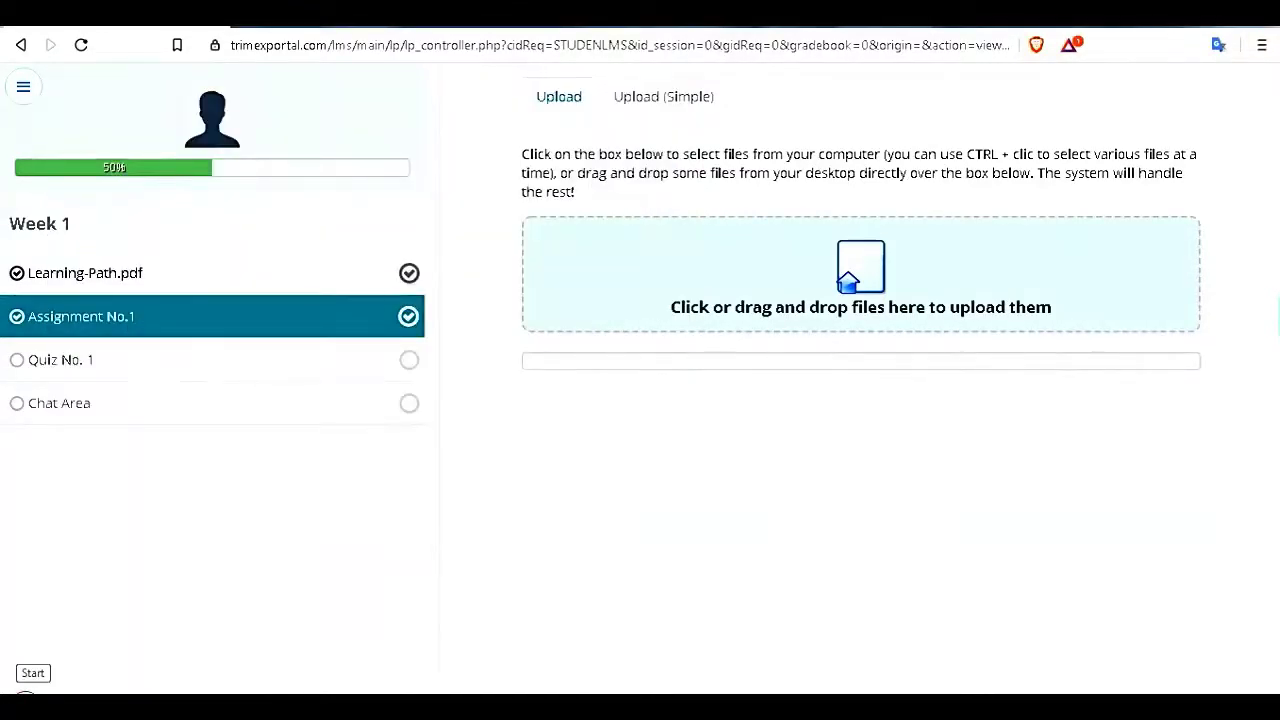
Switch to Notepad and write the sample answer "eto po ang sagot ko" in a new document
left_click(25, 703)
left_click(70, 454)
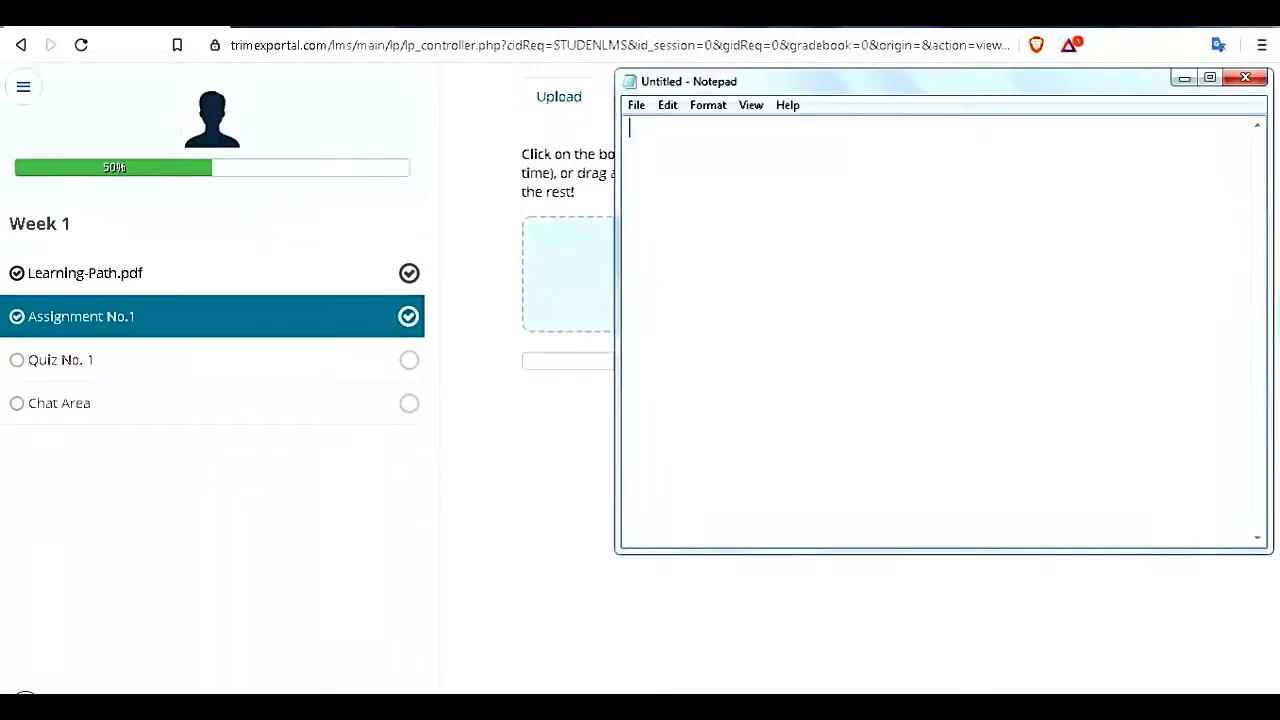
type("eto po ")
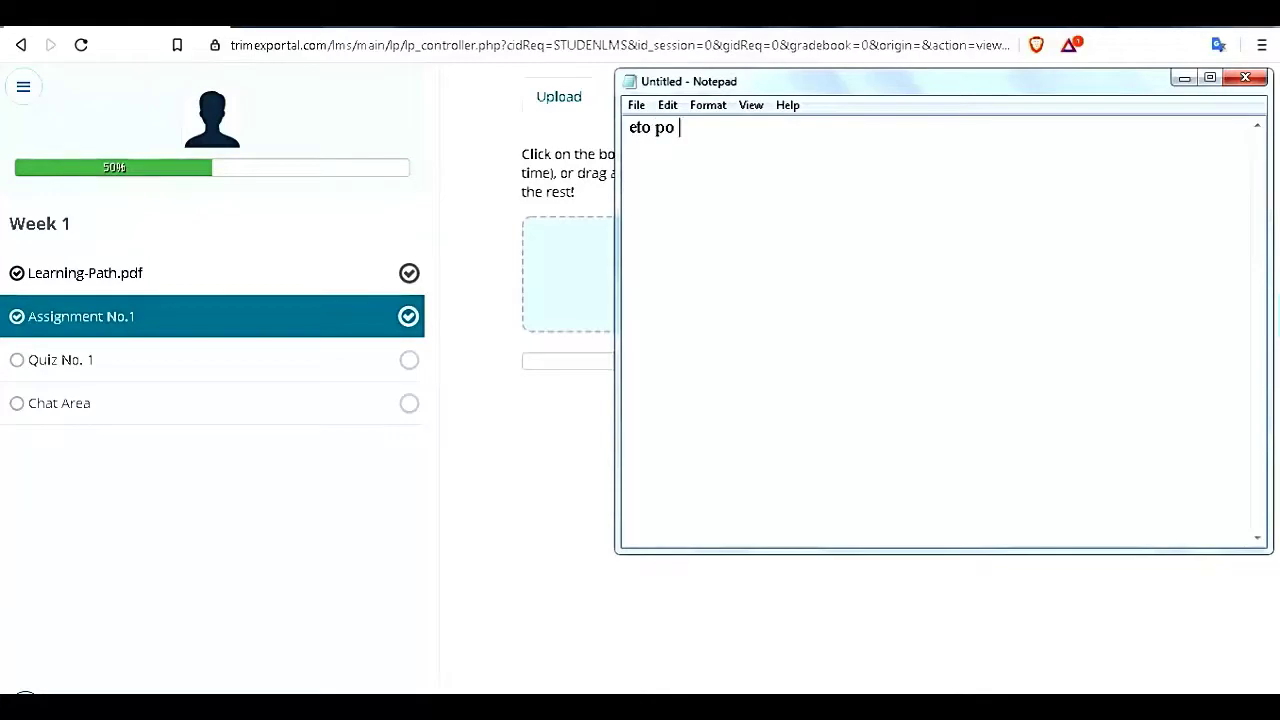
type("ang sagot ko")
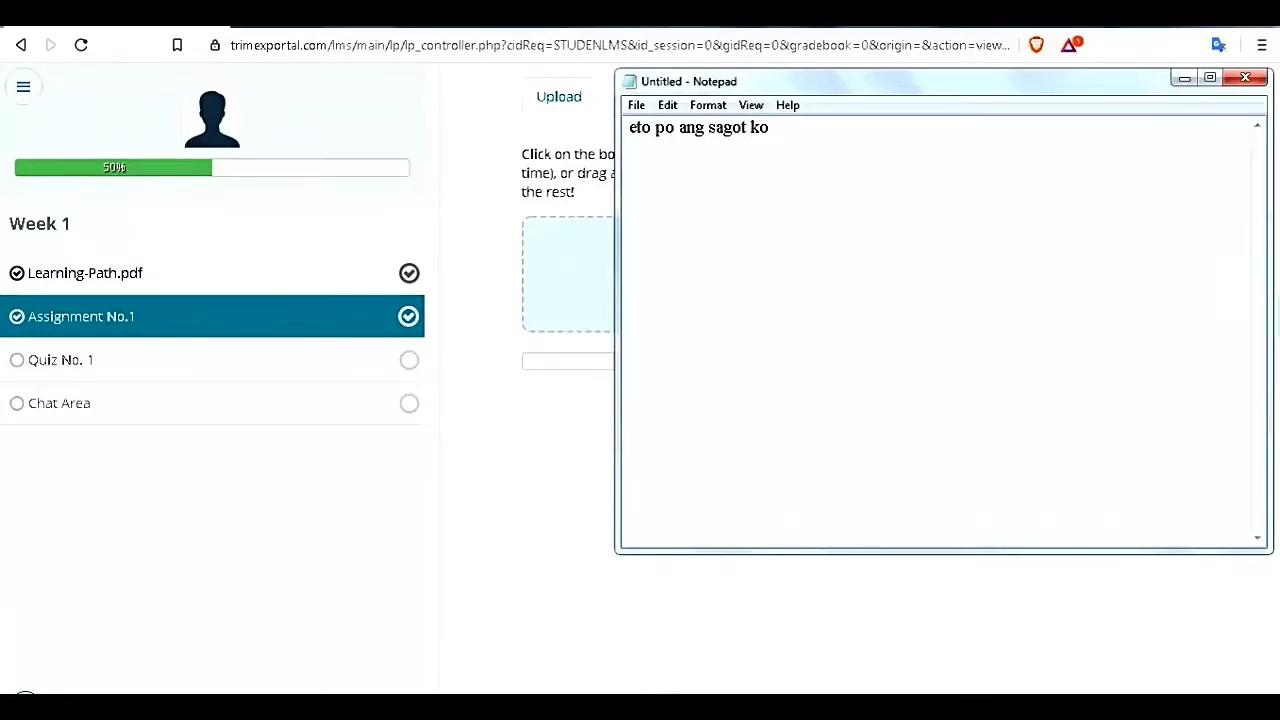
Save the answer as a text document named sagotko in C:\zoom webinar and close Notepad
left_click(636, 105)
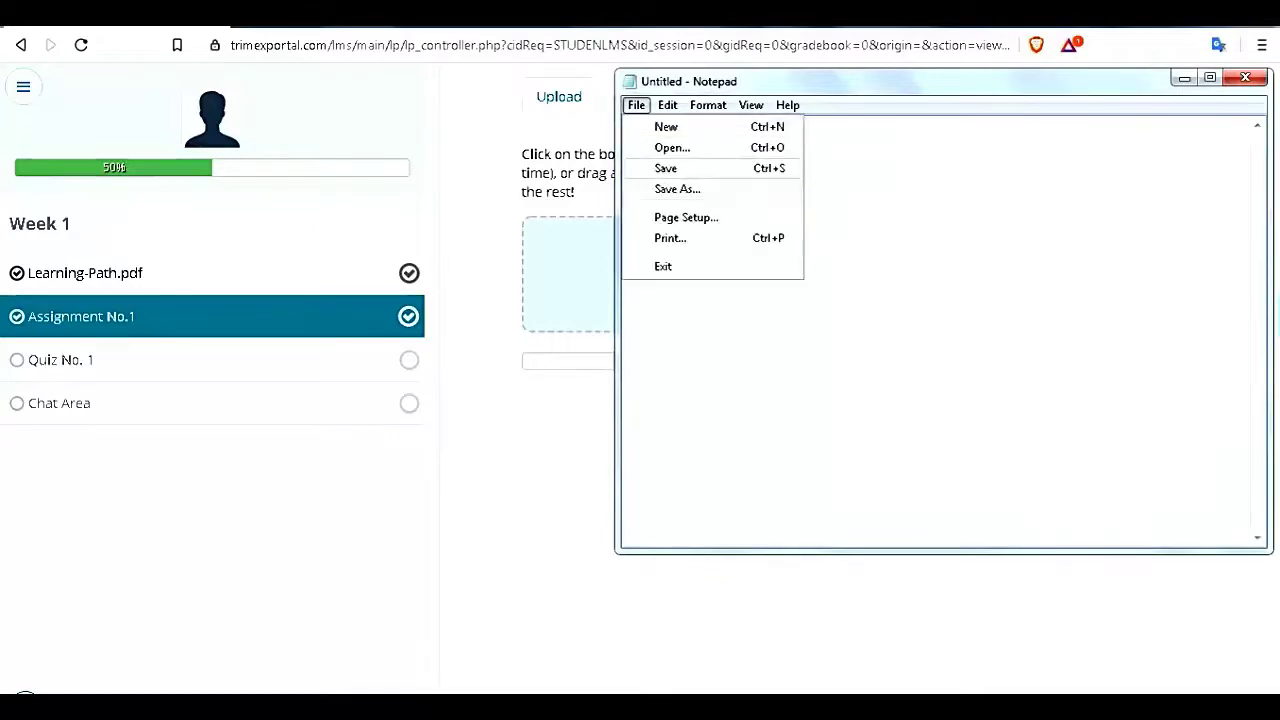
left_click(666, 168)
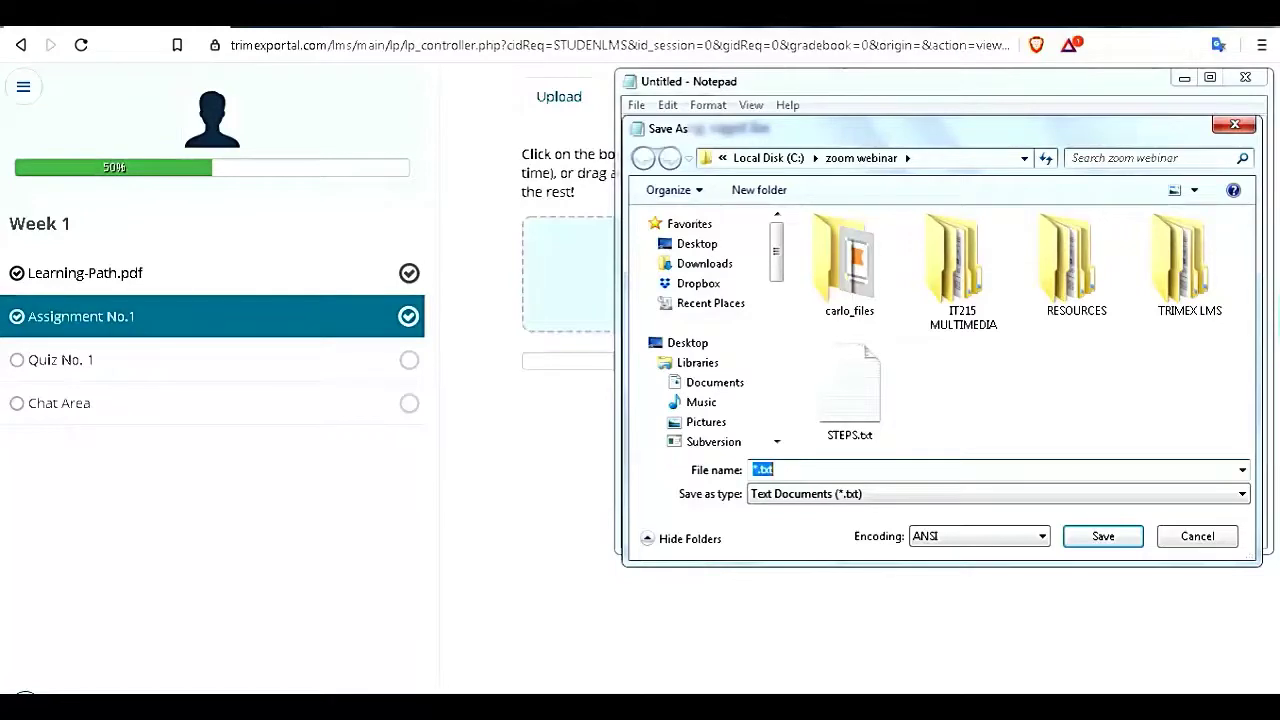
type("sagotko")
key("alt+d")
key("ctrl+c")
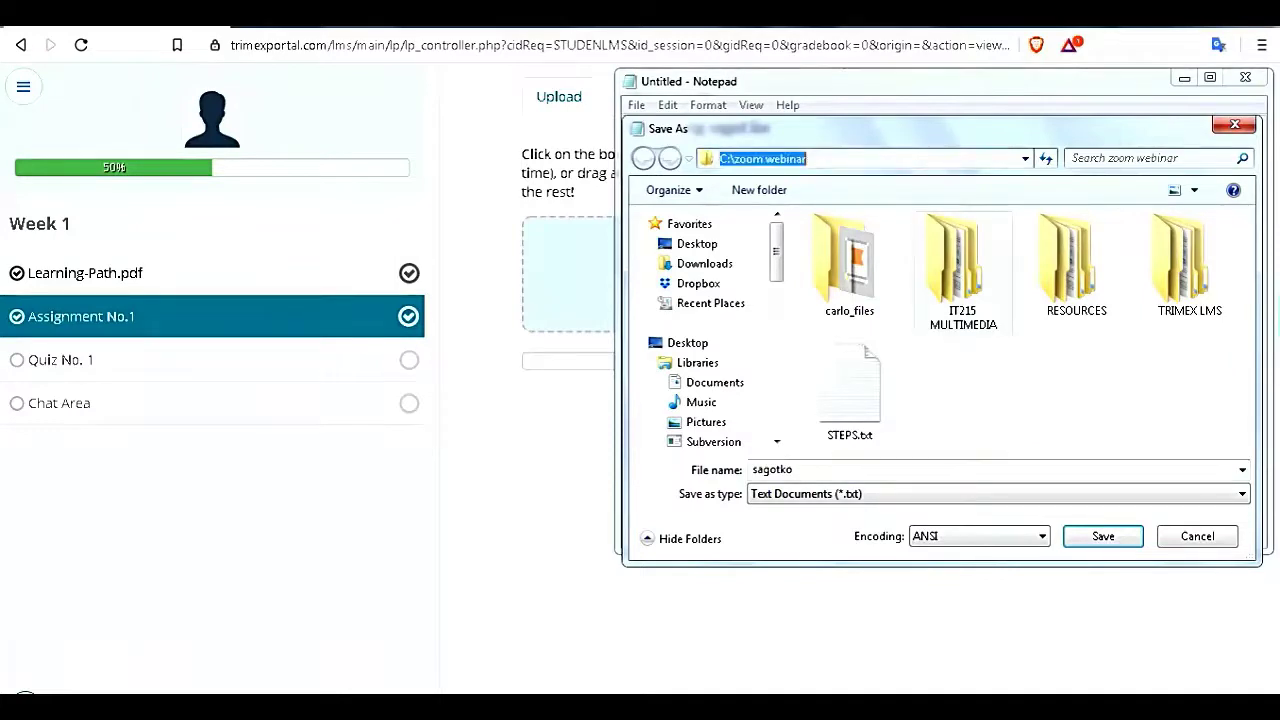
left_click(1103, 537)
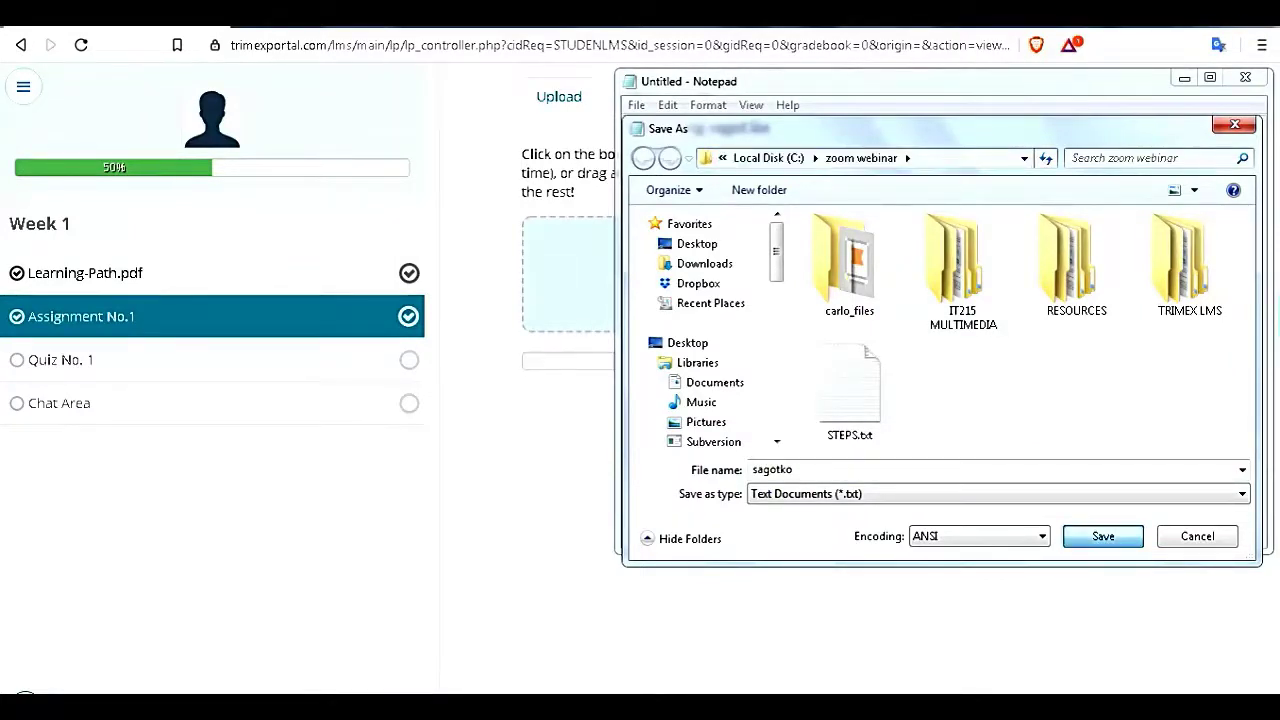
key("Return")
key("alt+F4")
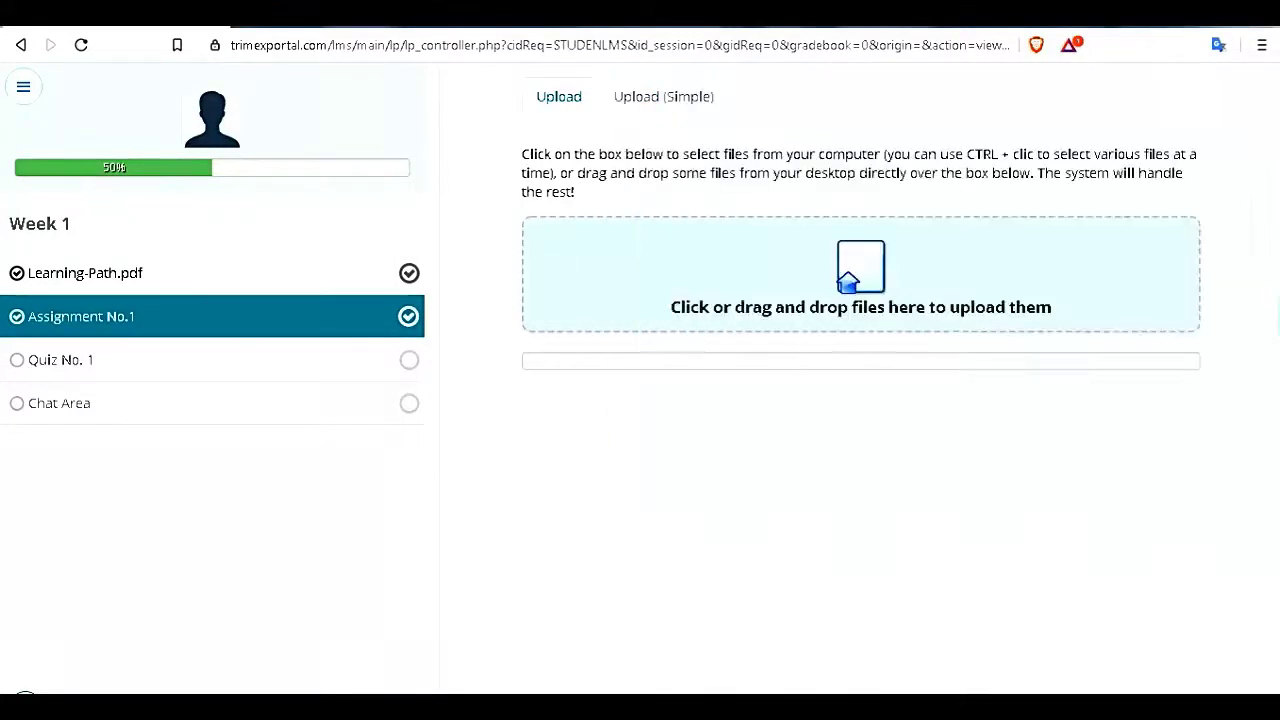
Upload the file sagotko.txt from C:\zoom webinar as the submission for Assignment No.1
left_click(816, 266)
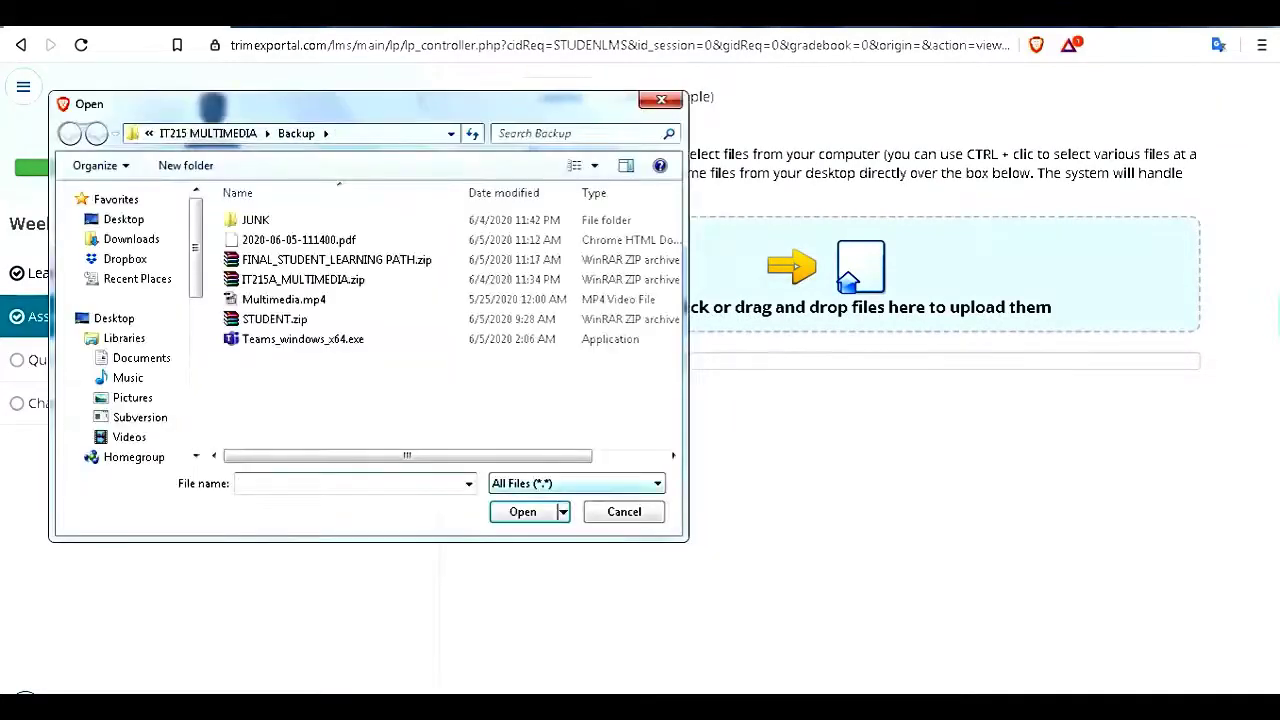
key("ctrl+v")
key("Return")
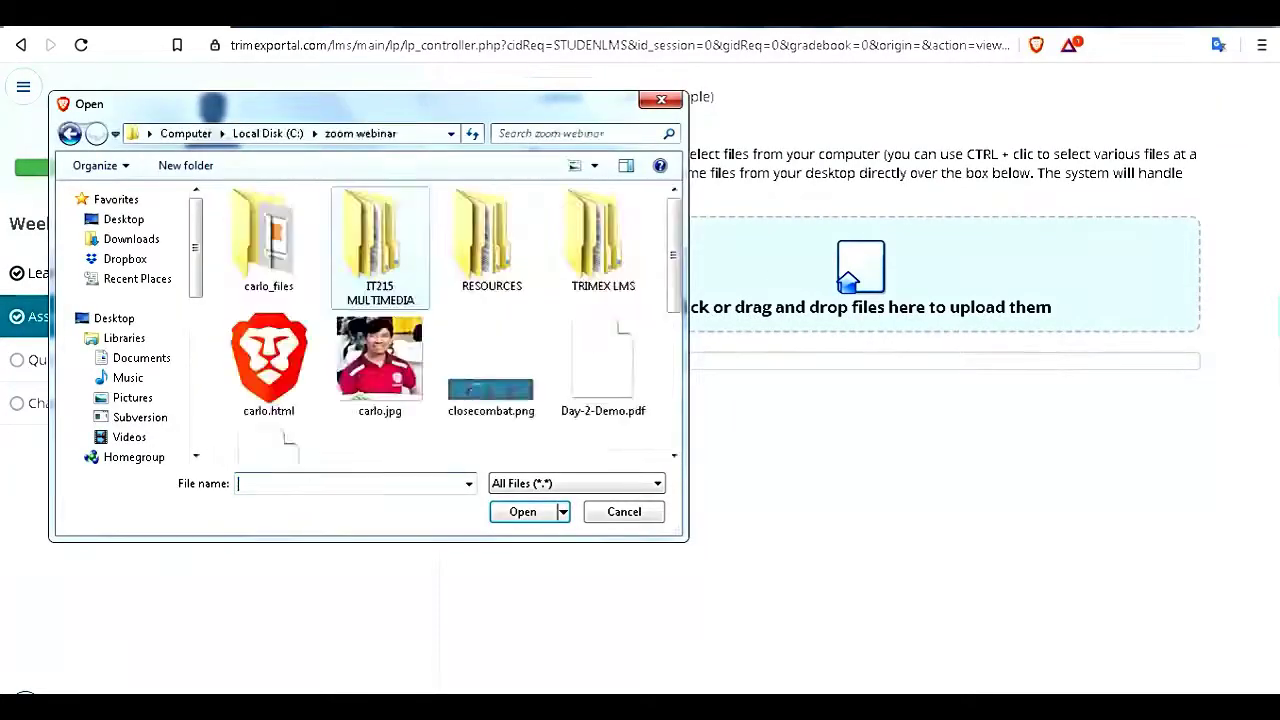
scroll(440, 320, "down", 5)
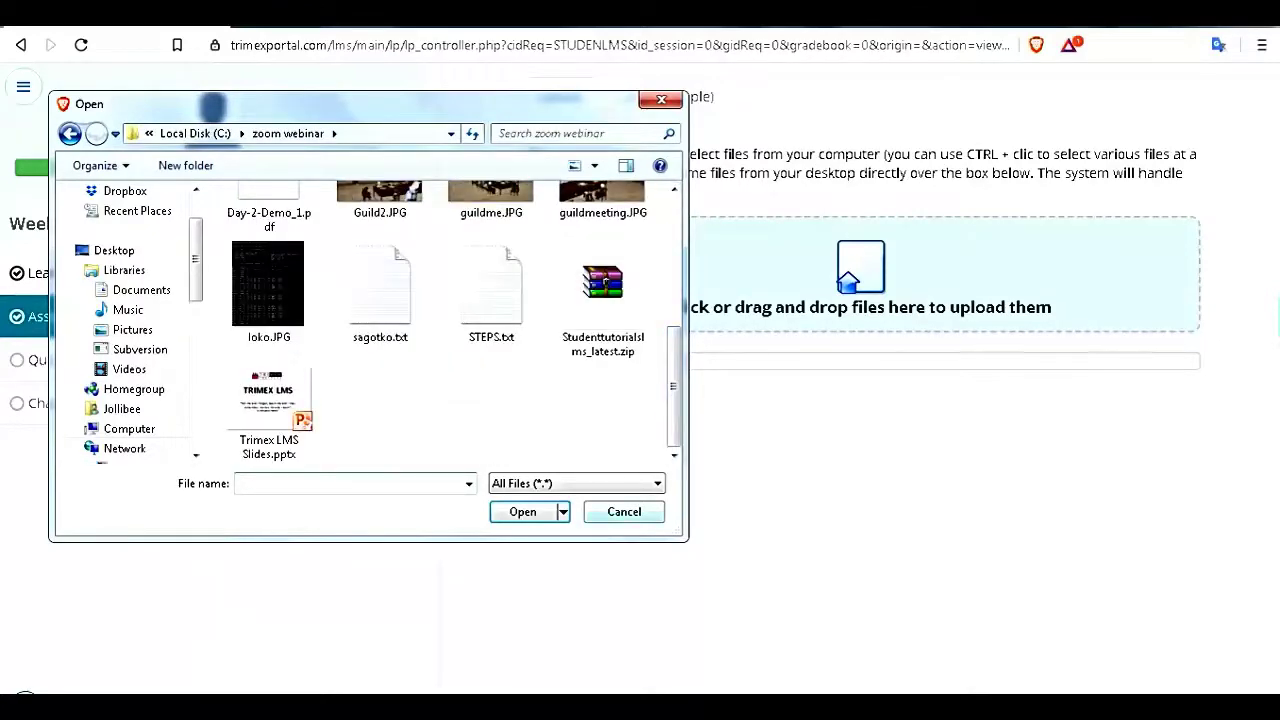
double_click(380, 291)
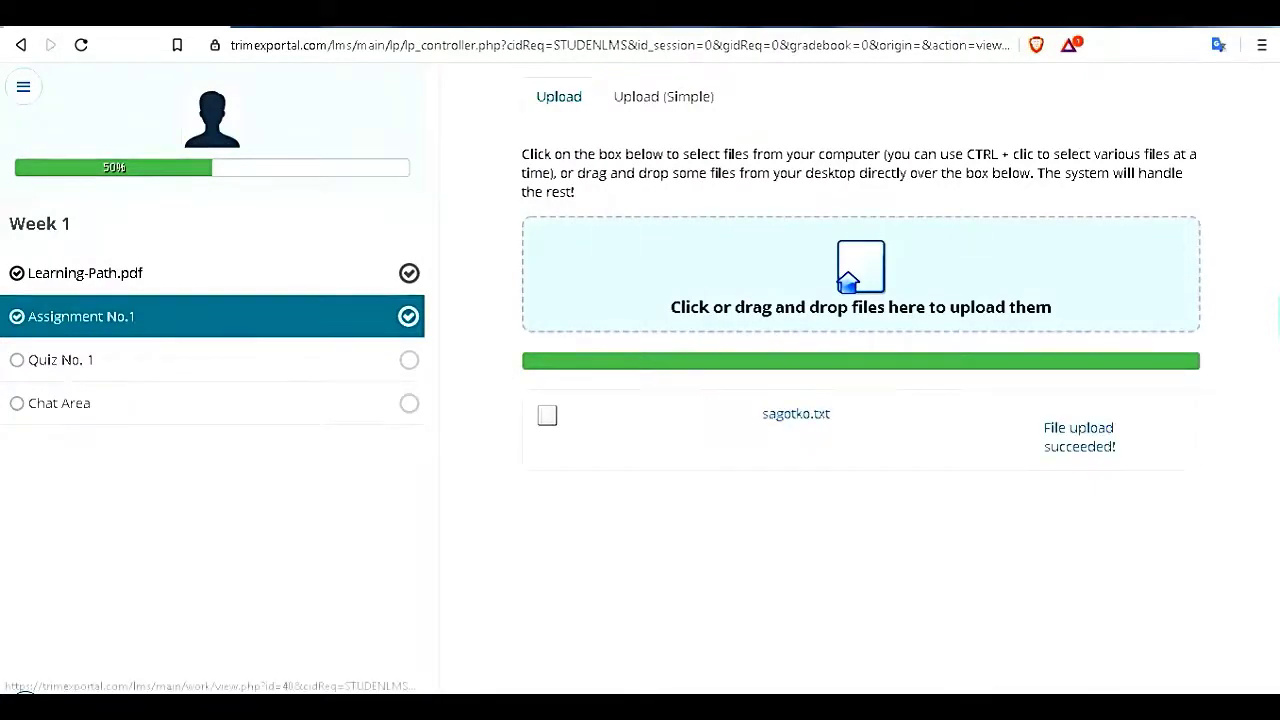
Take Quiz No. 1, answering Yes to question 1 and Course Descriptions to question 2, and end the test
left_click(412, 366)
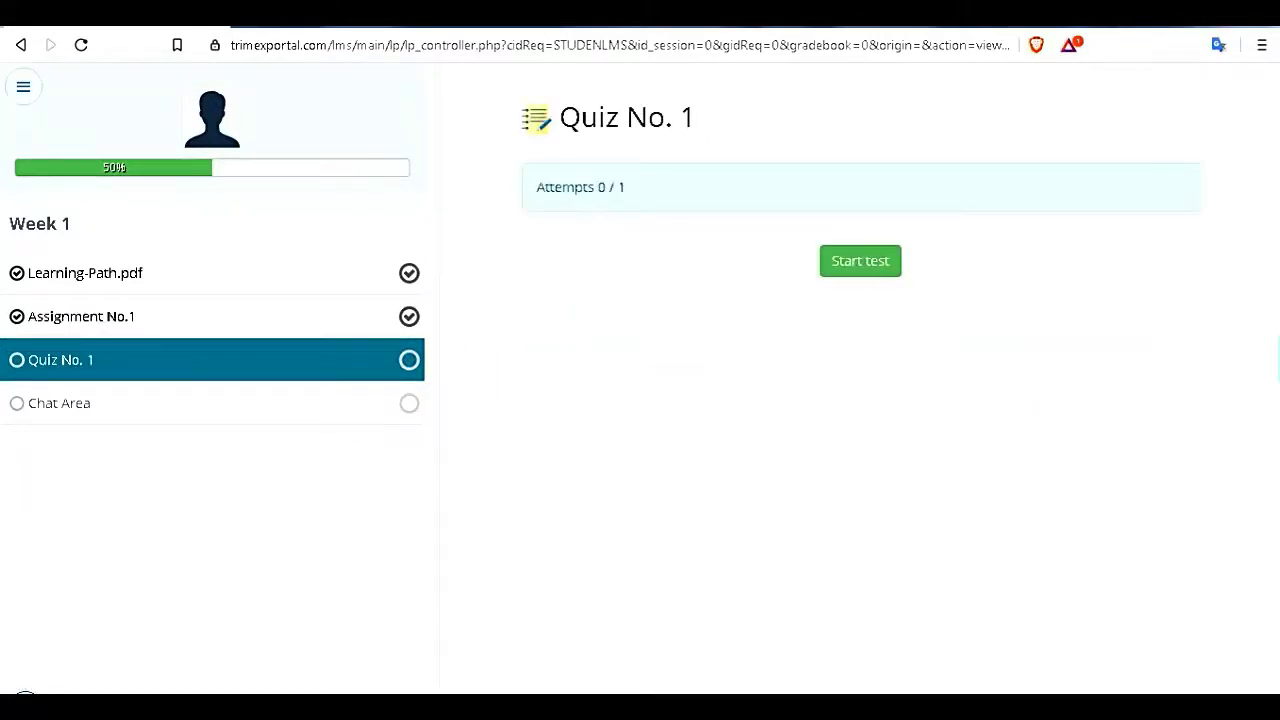
left_click(860, 261)
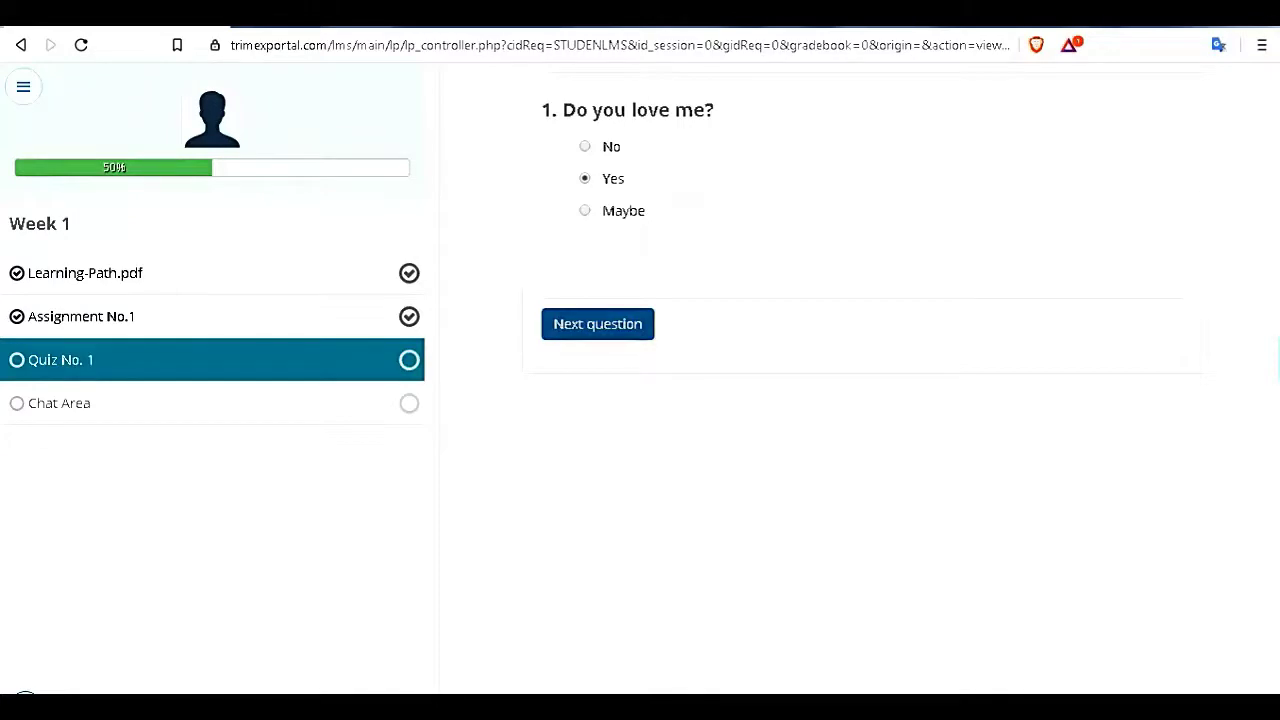
left_click(598, 324)
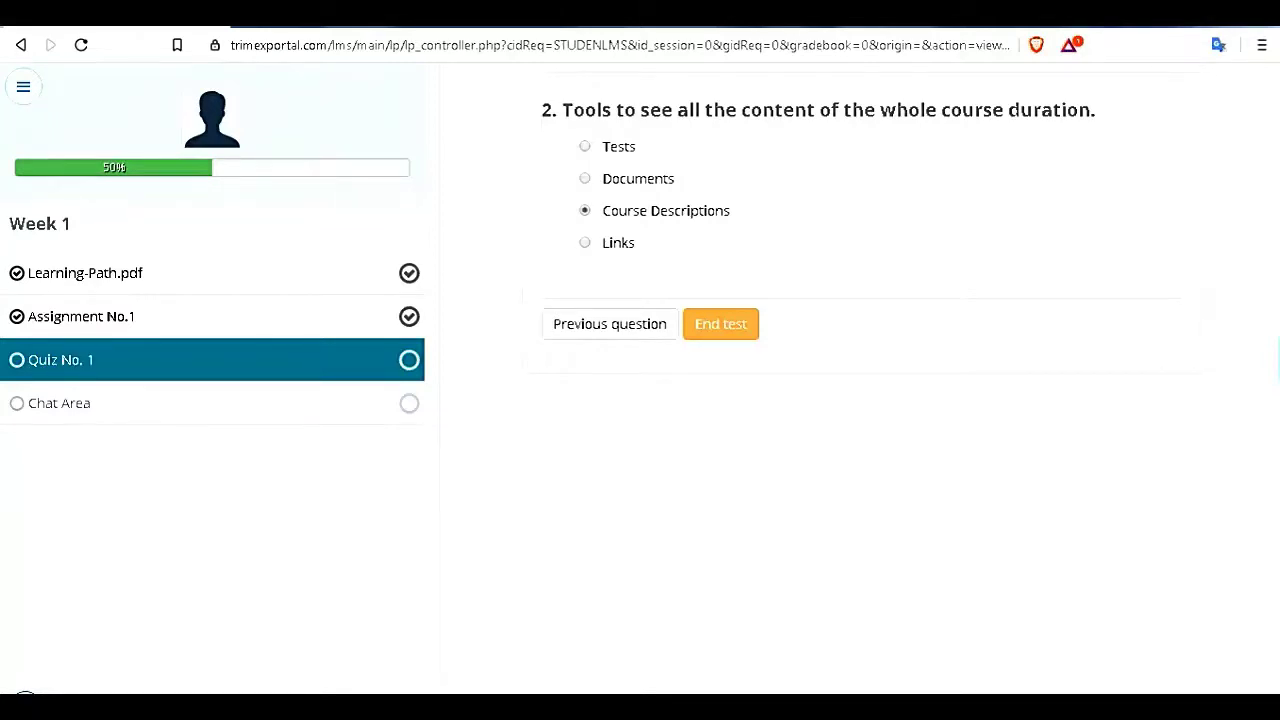
left_click(721, 324)
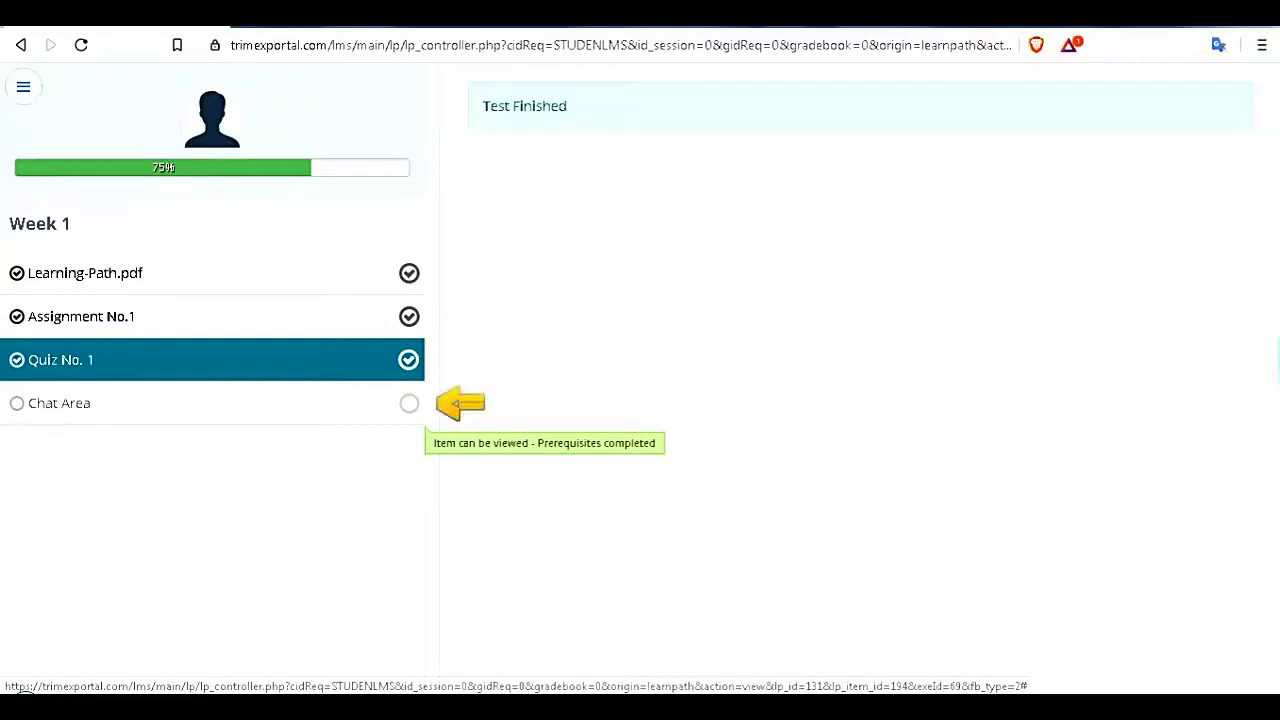
Read the Chat Area item to complete the Week 1 path, and return to the course homepage
left_click(70, 403)
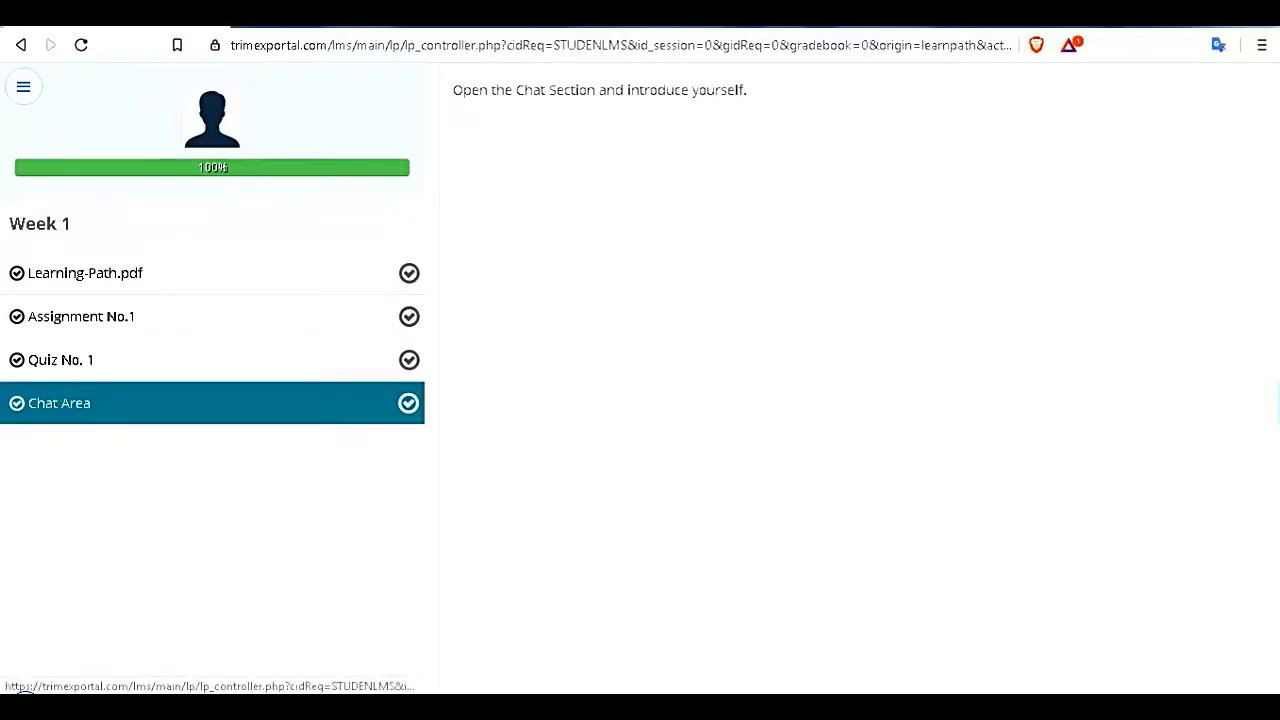
left_click(23, 87)
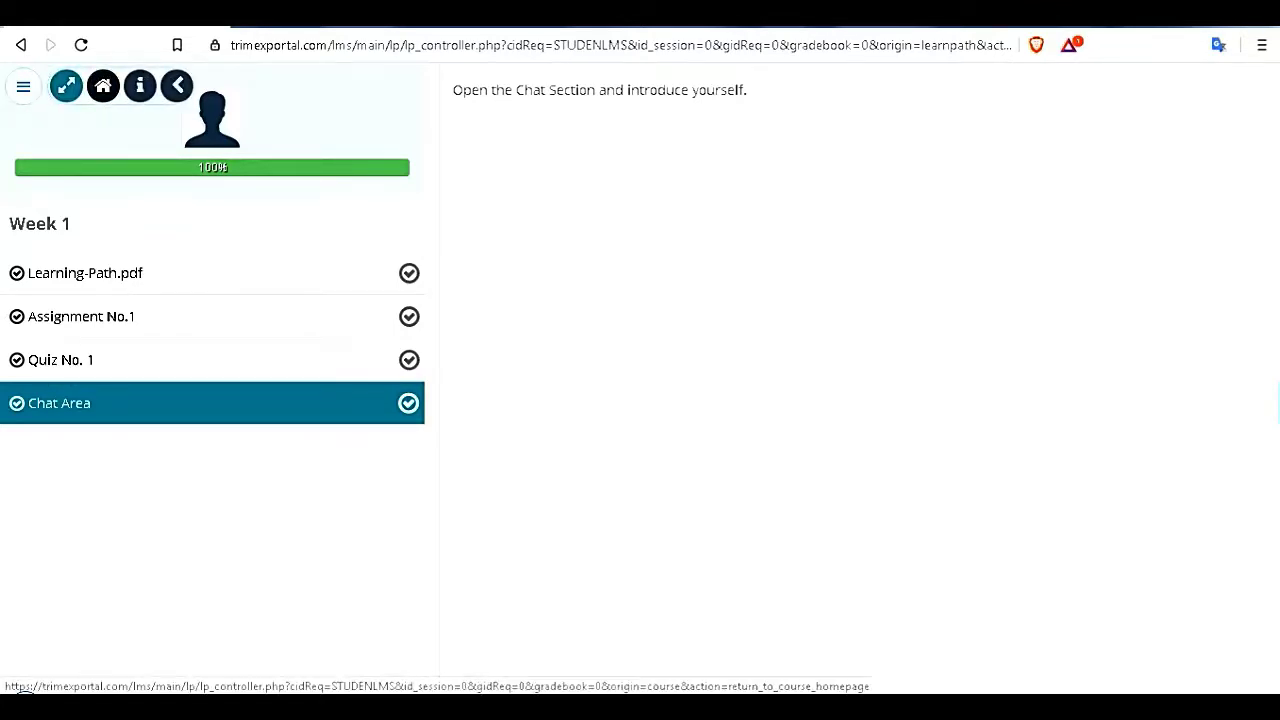
left_click(103, 86)
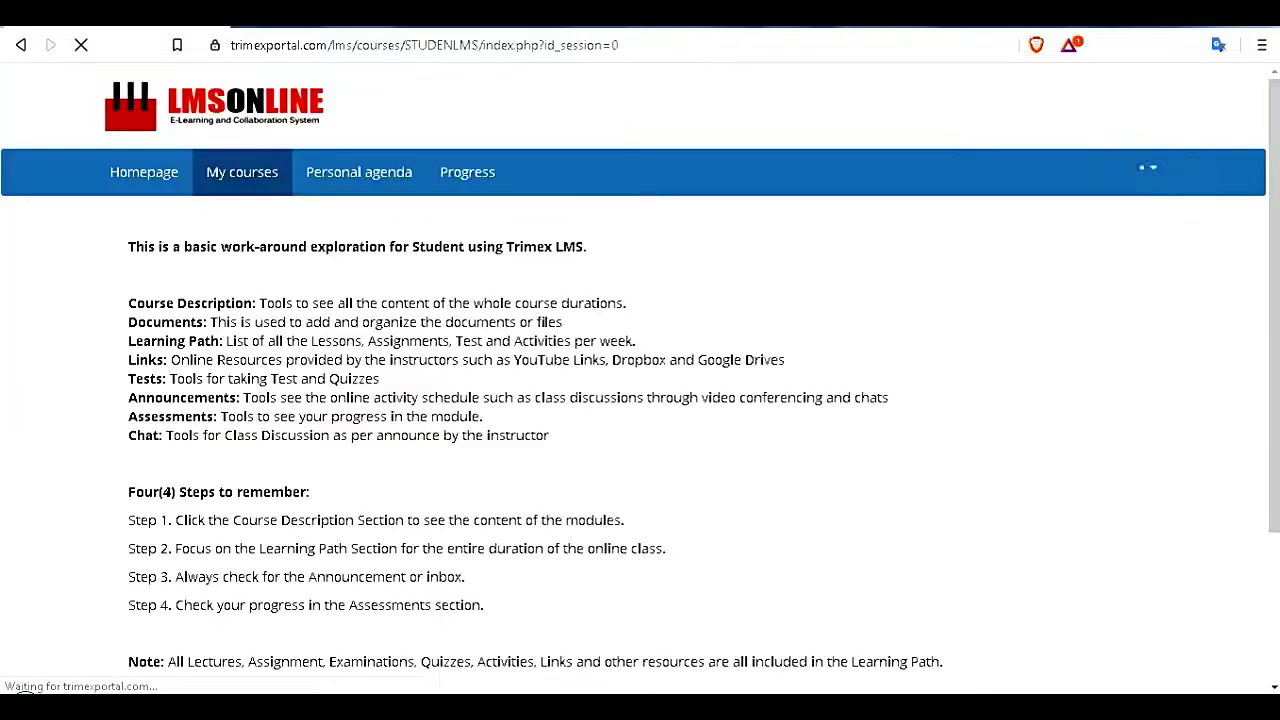
Open the course chat, send everyone a "Hello I am" message with the student's first name, and close the chat window
scroll(640, 360, "down", 5)
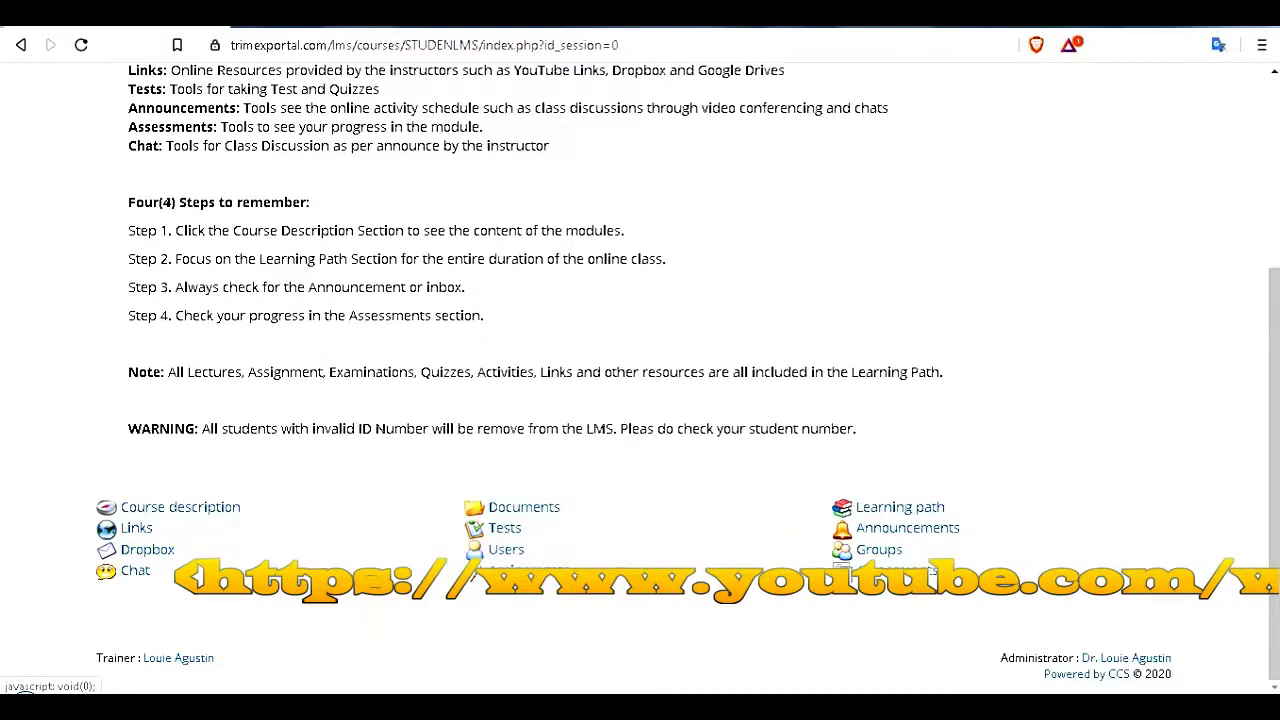
left_click(135, 570)
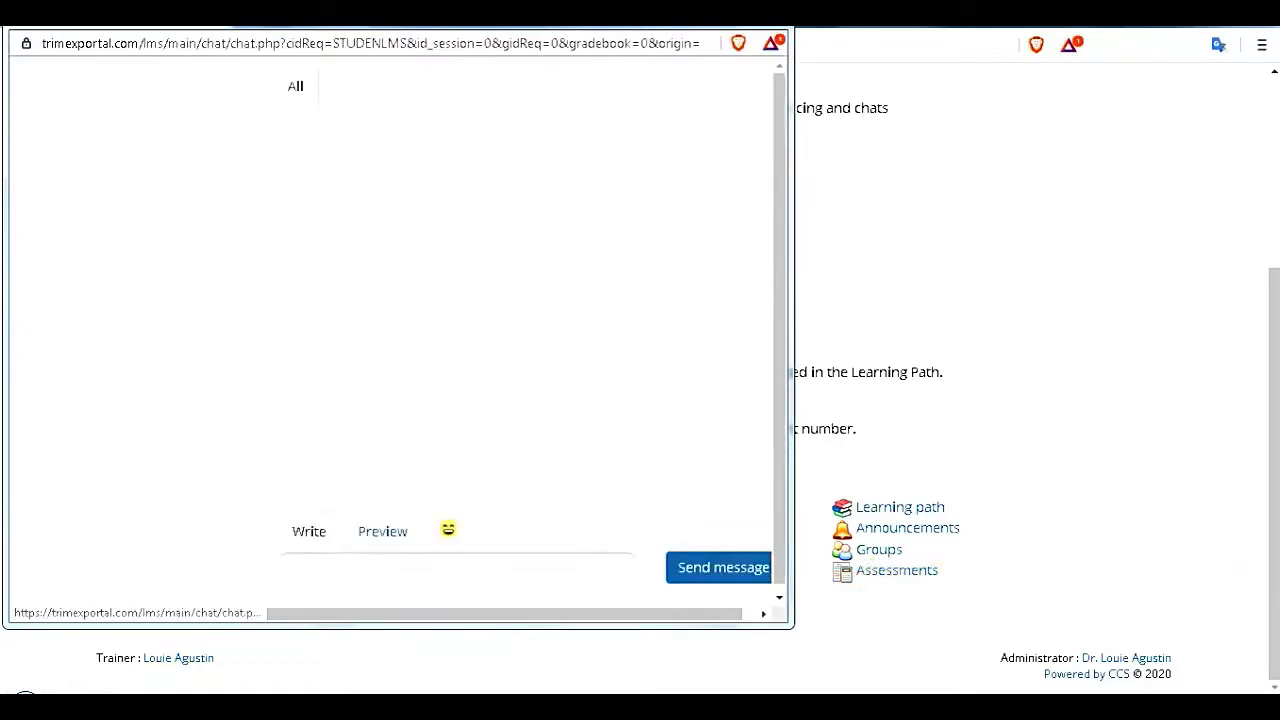
type("Hell")
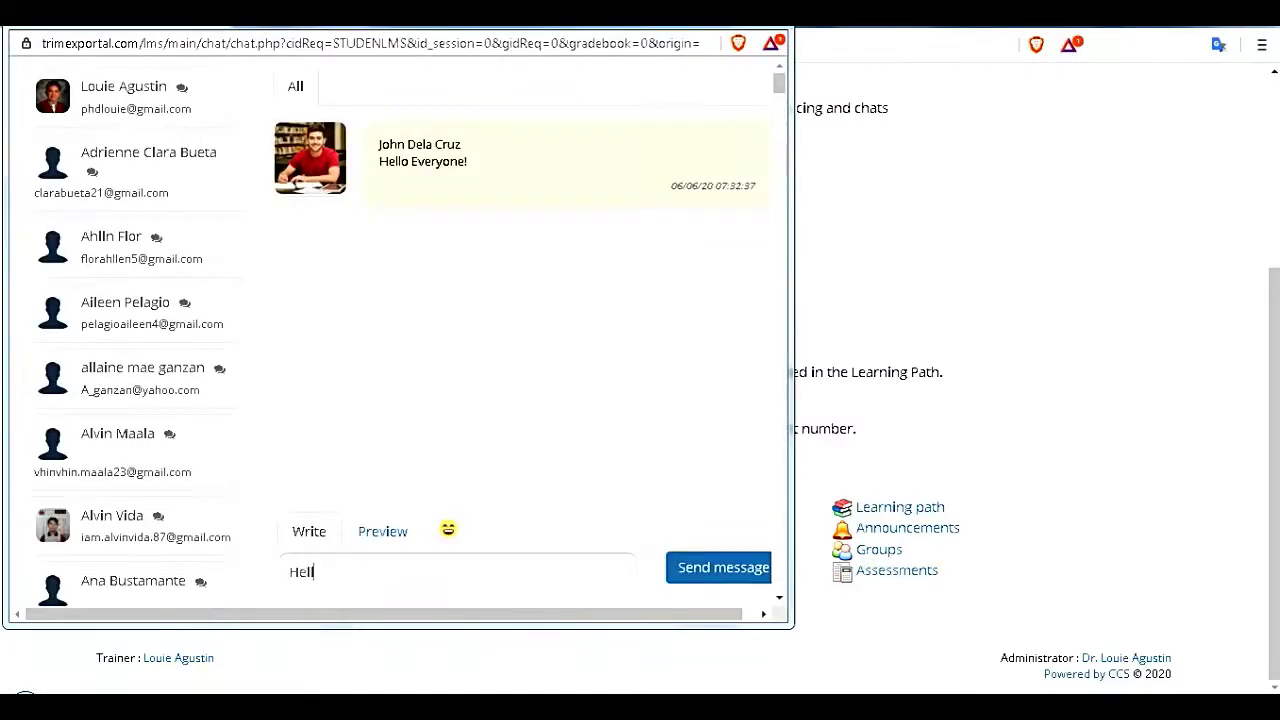
type("op")
key("BackSpace")
type("I am John")
left_click(718, 567)
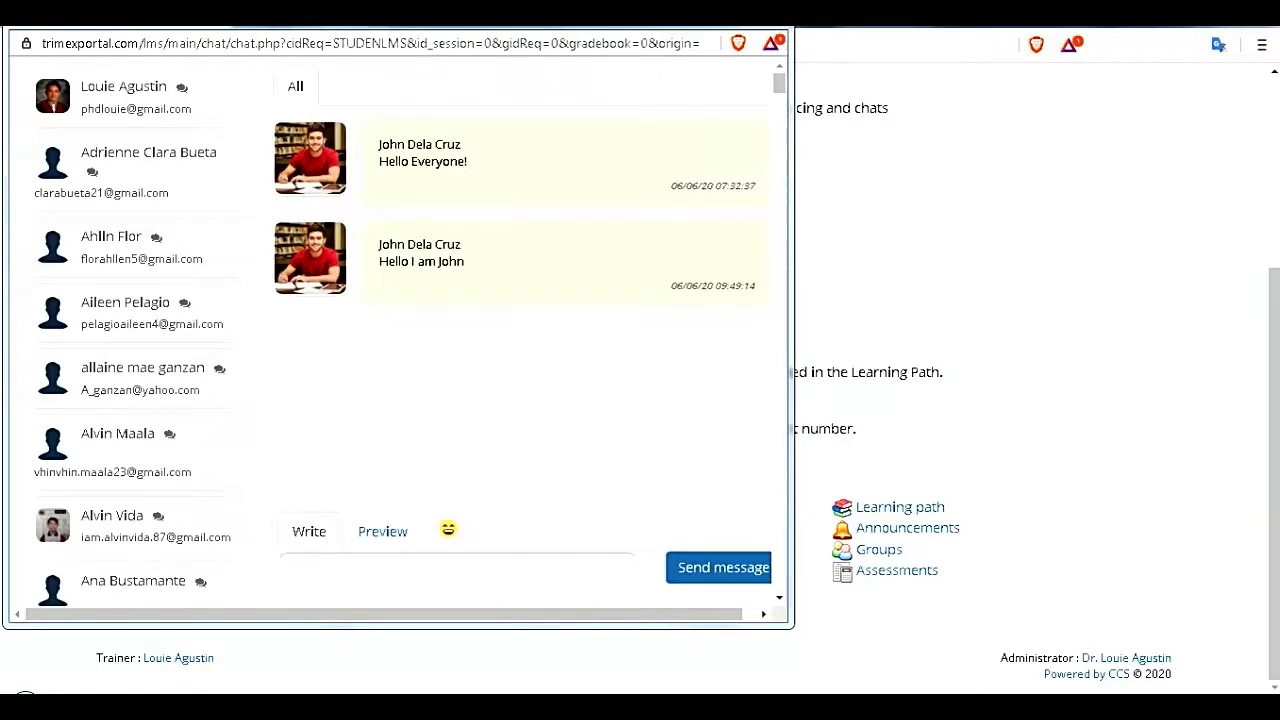
left_click(771, 14)
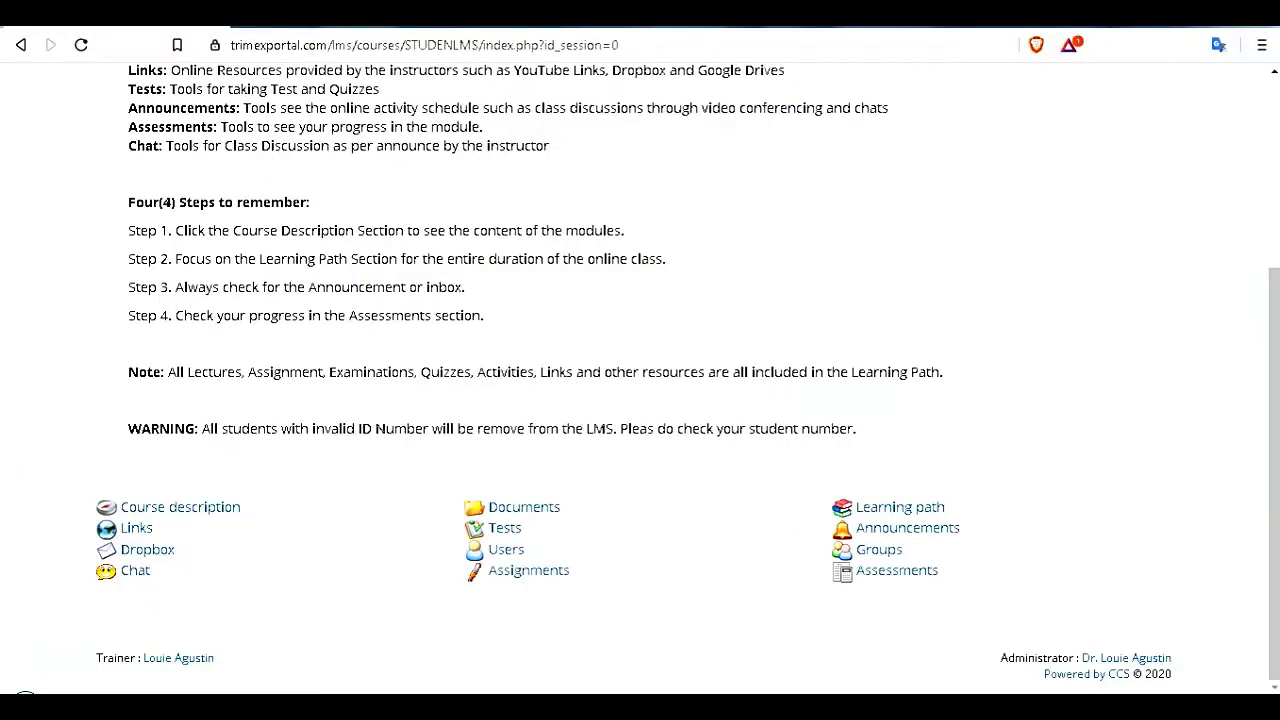
Open the Introduction learning path and review Explore-Learning-Path.pdf, Introduction.pdf and the Introduce yourself activity
left_click(899, 507)
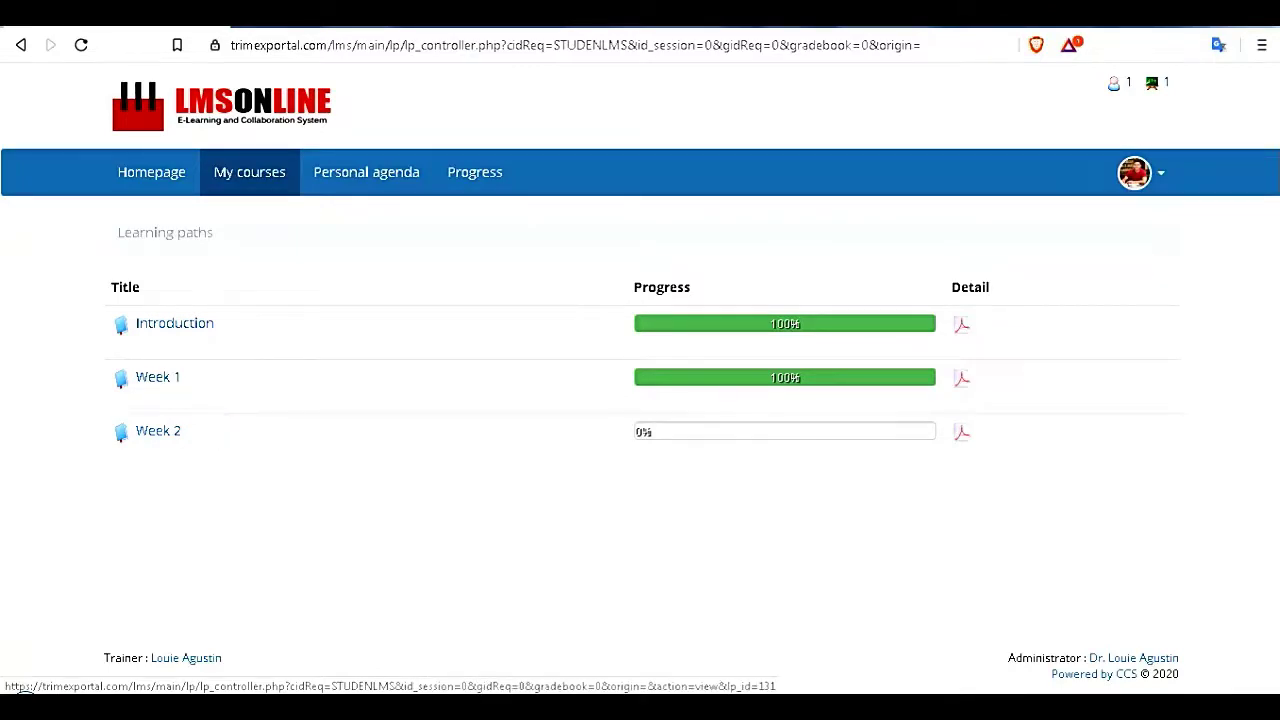
left_click(158, 431)
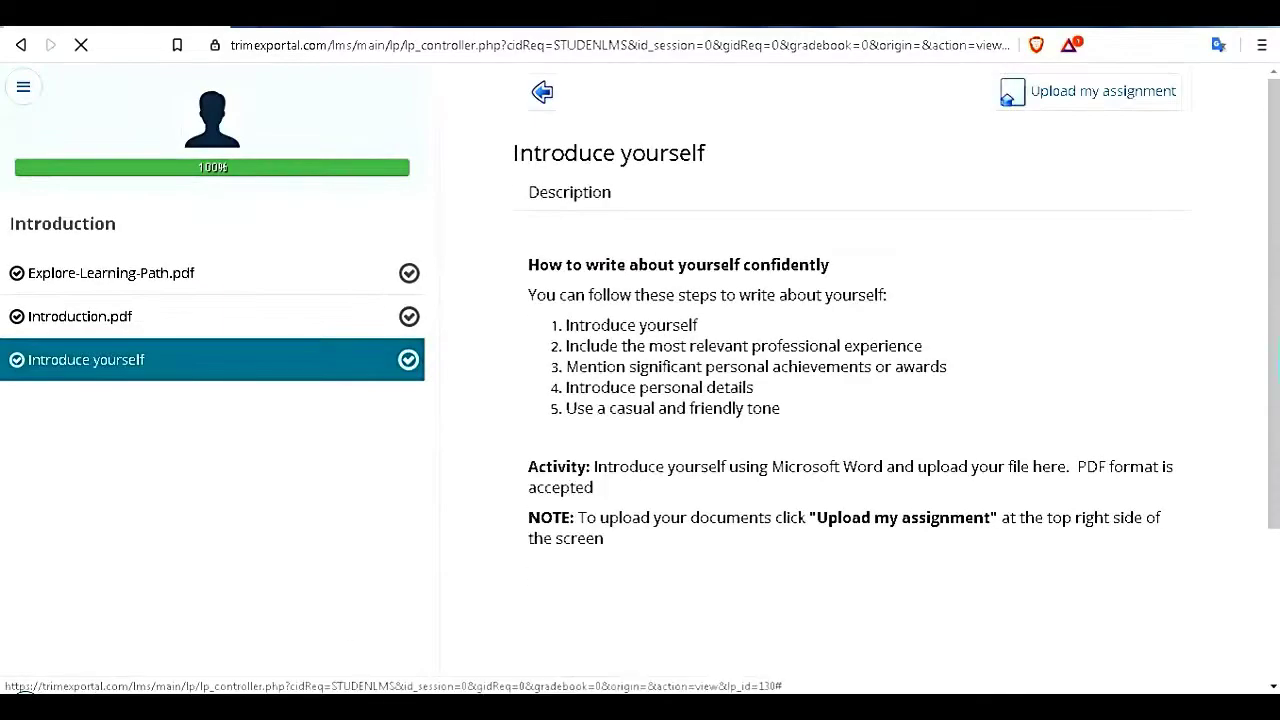
left_click(409, 273)
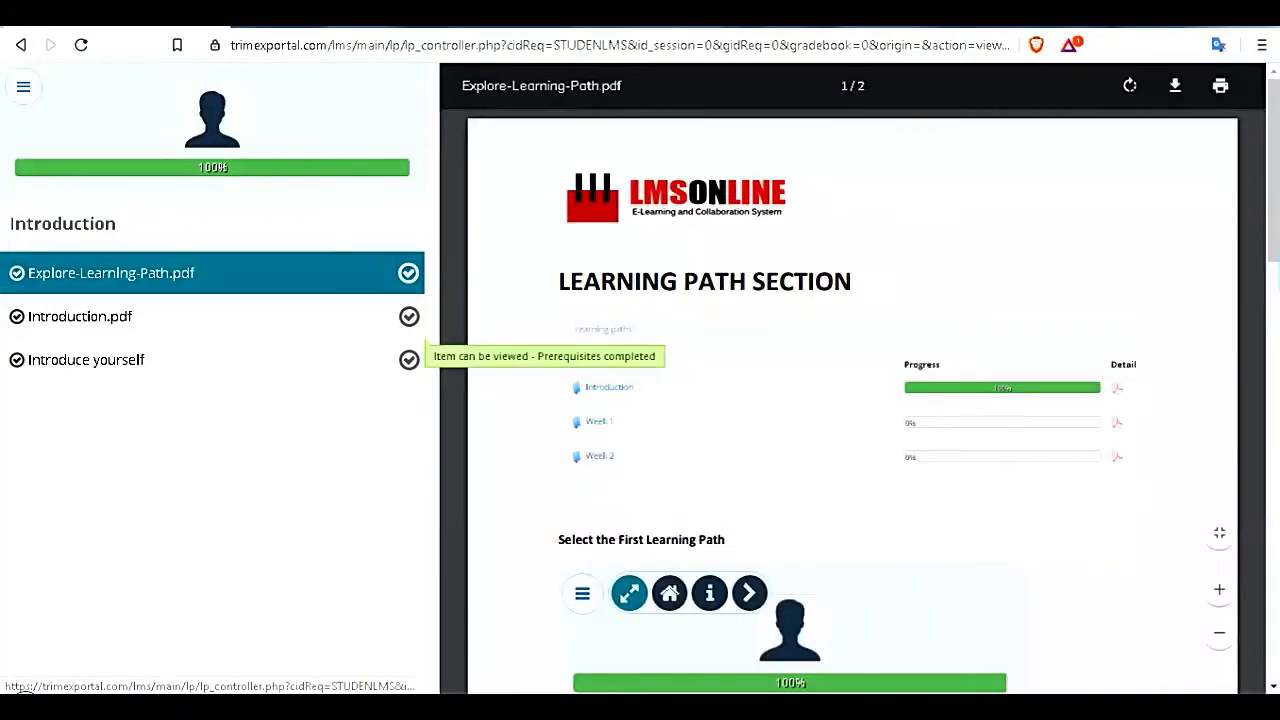
left_click(80, 316)
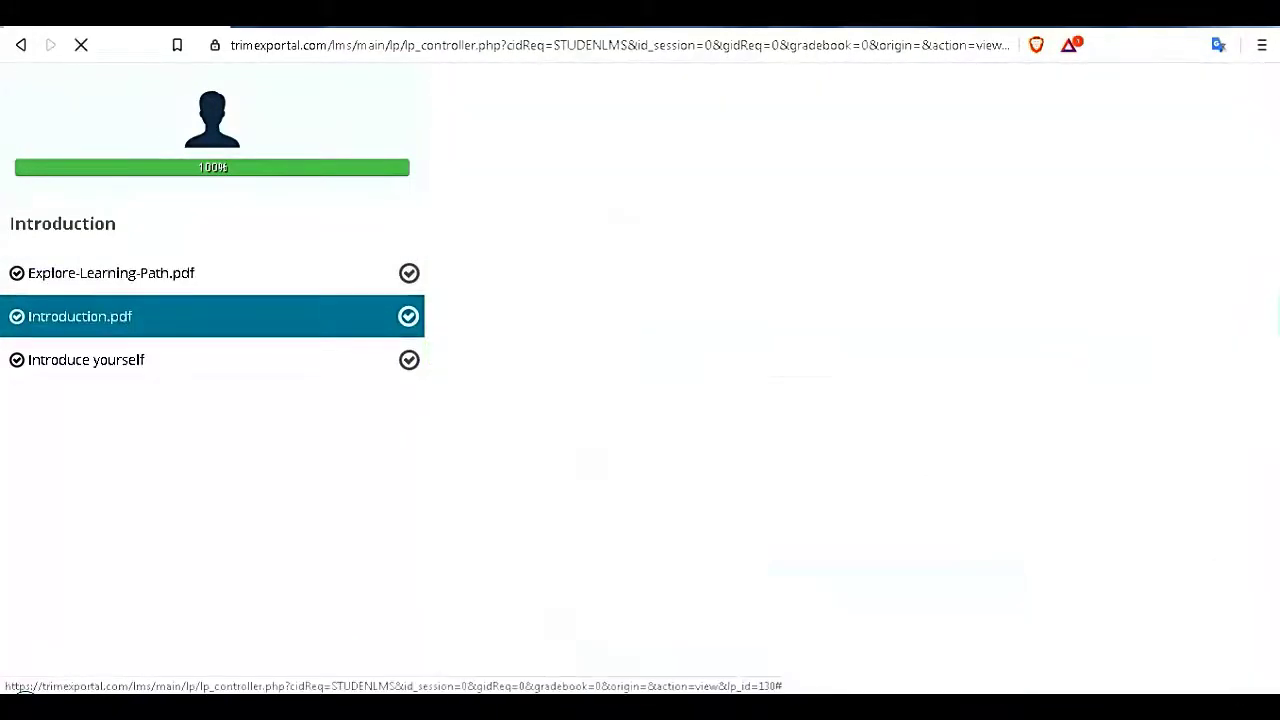
left_click(409, 360)
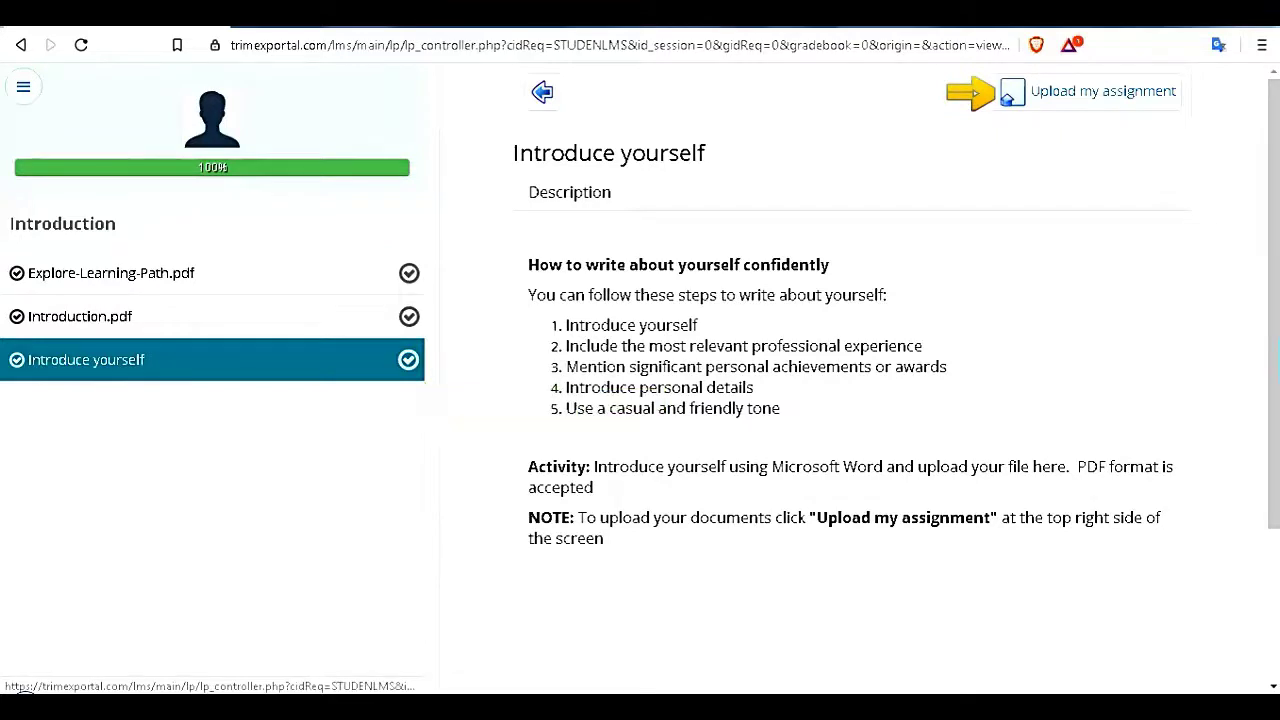
Upload sagotko.txt from the zoom webinar folder as the submission for the Introduce yourself activity
left_click(1090, 91)
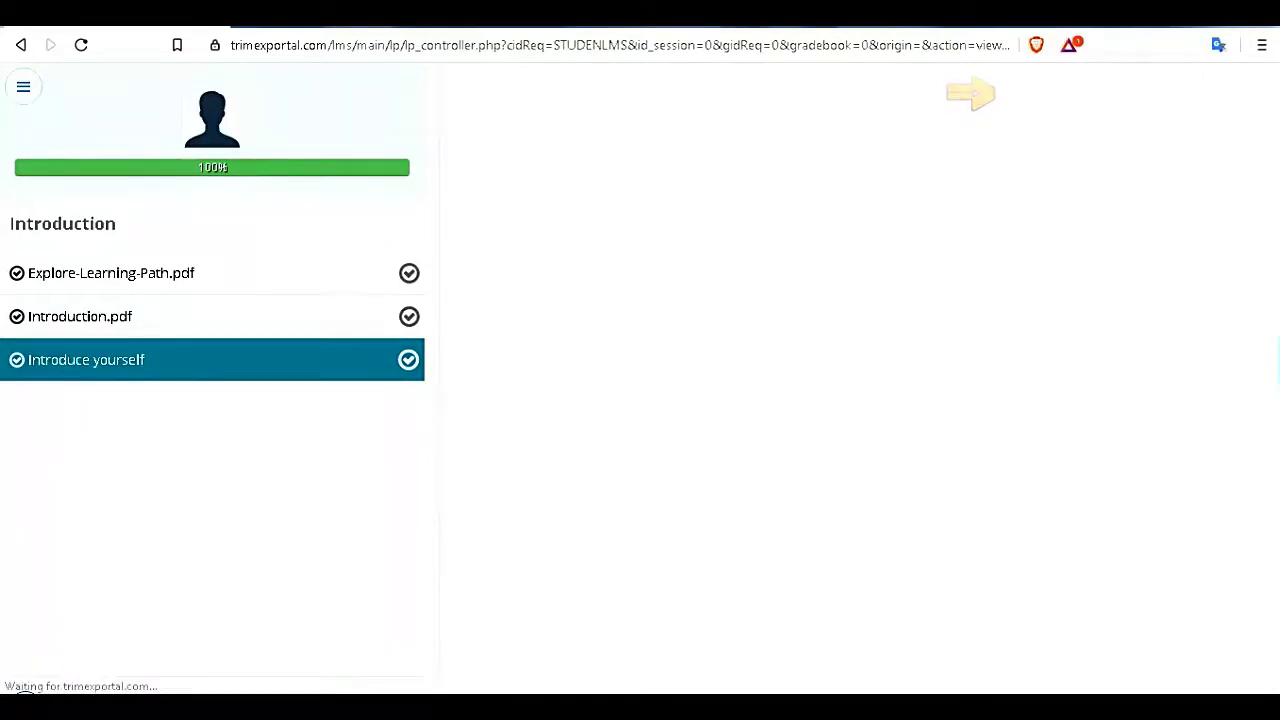
left_click(861, 275)
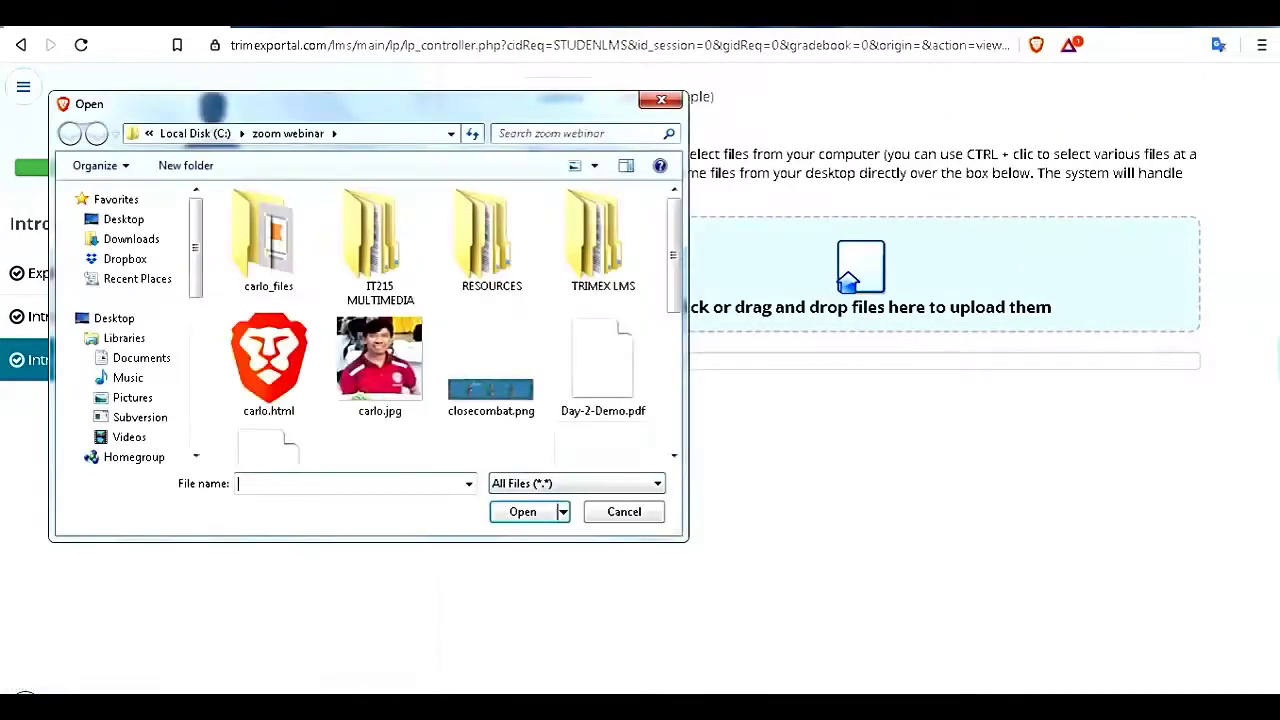
scroll(450, 300, "down", 5)
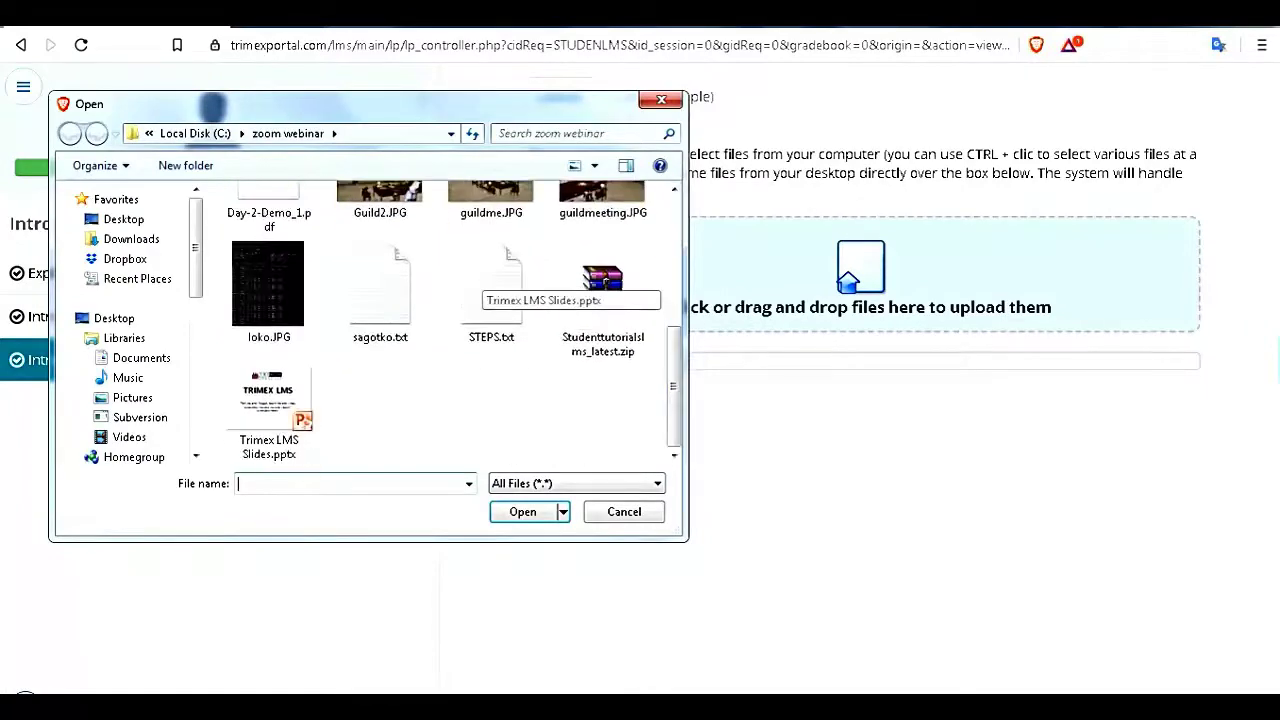
left_click(380, 290)
left_click(523, 512)
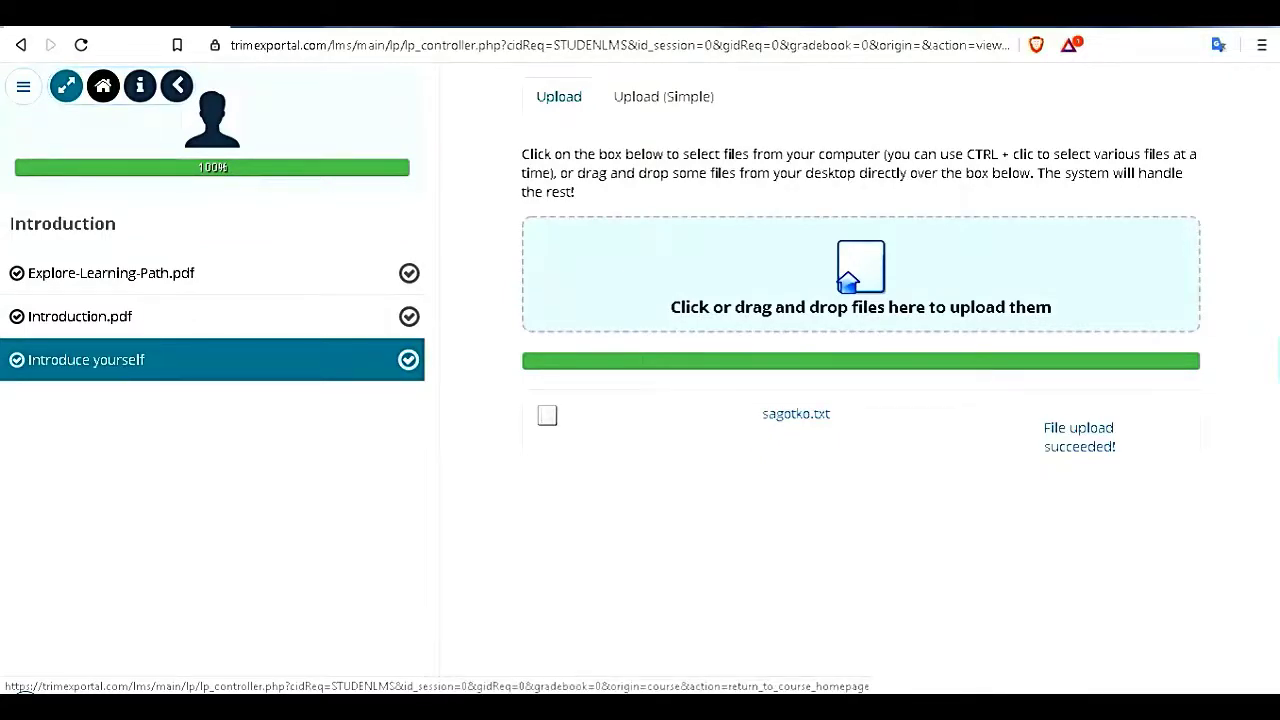
Return to the course homepage, open the Week 2 learning path and view Links-and-Announcement.pdf
left_click(103, 86)
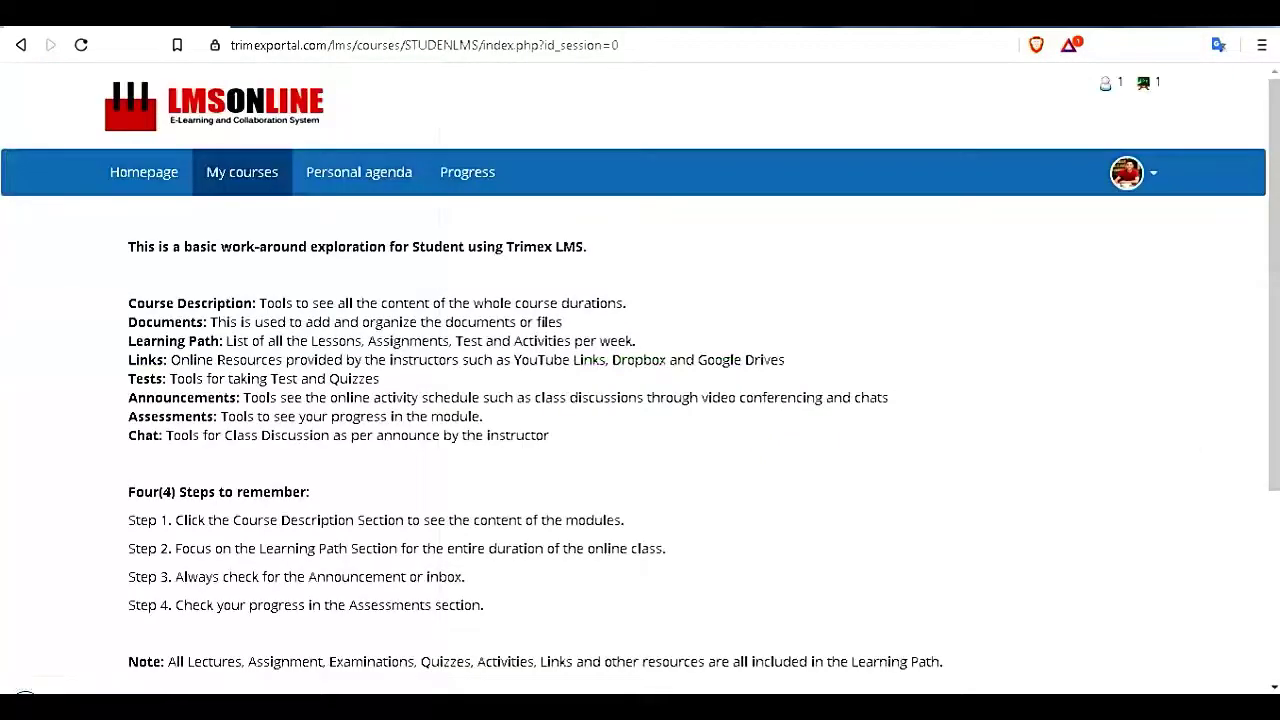
scroll(640, 380, "down", 3)
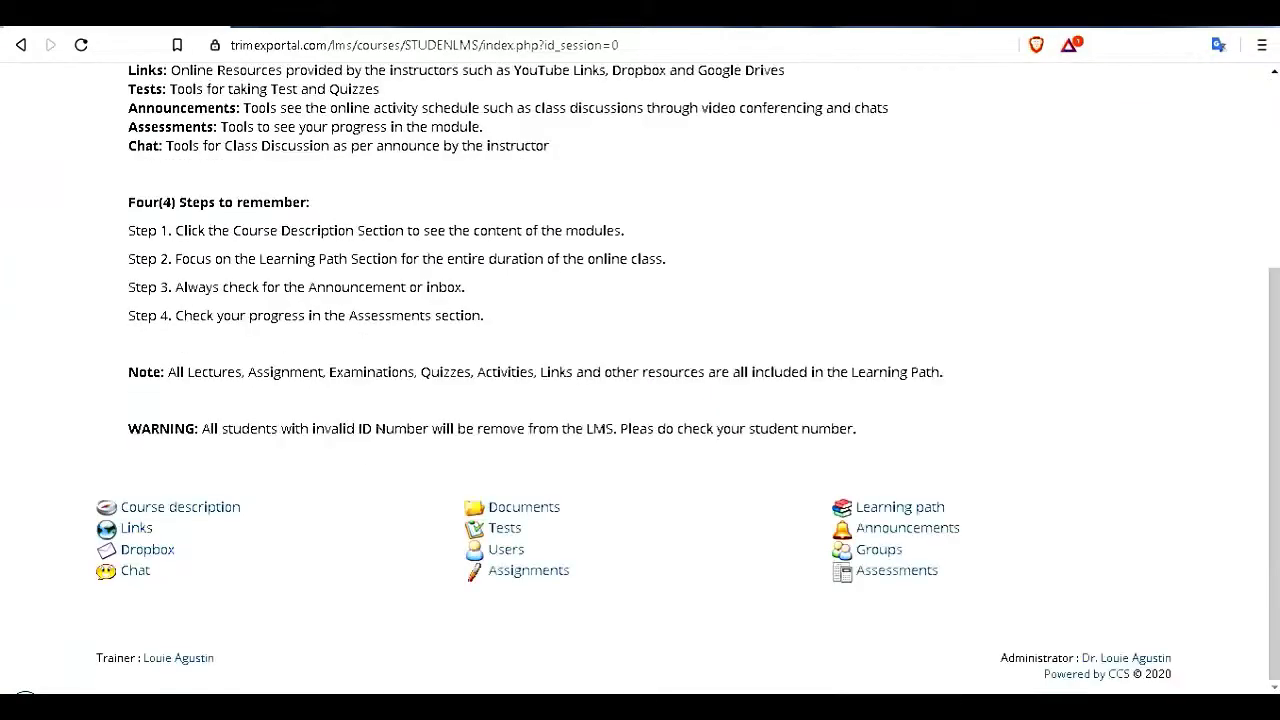
left_click(899, 507)
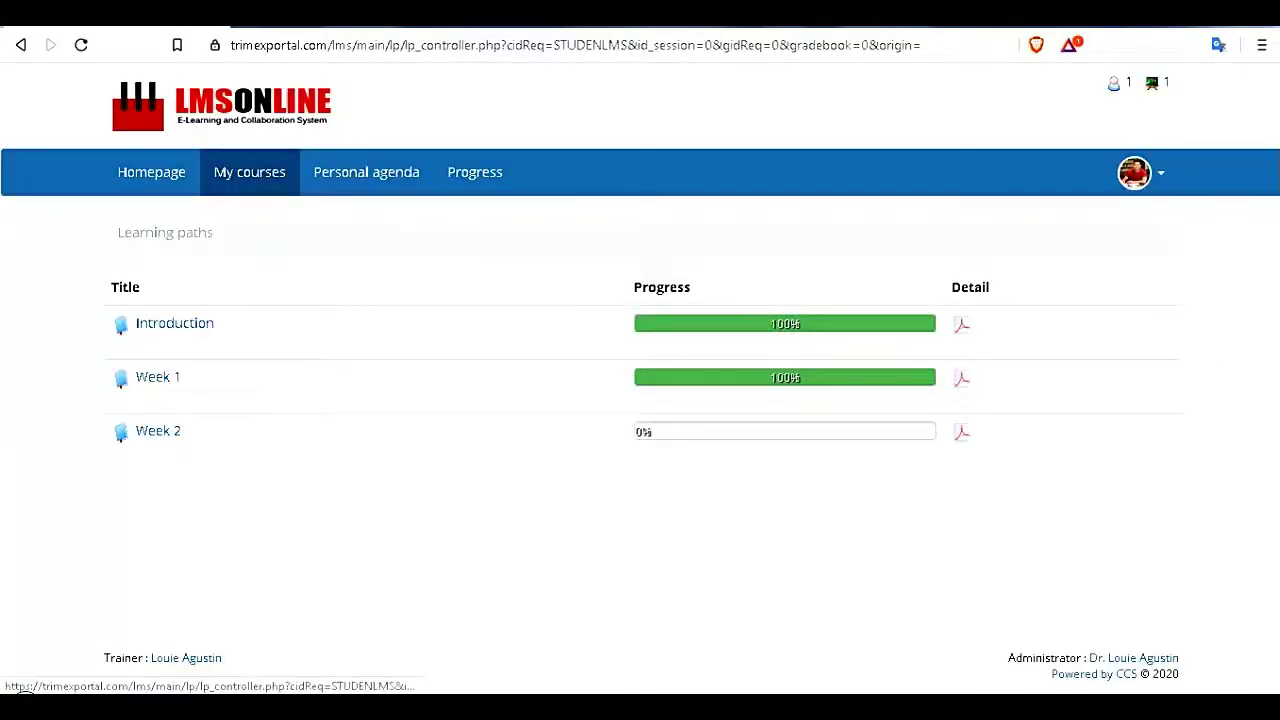
left_click(100, 430)
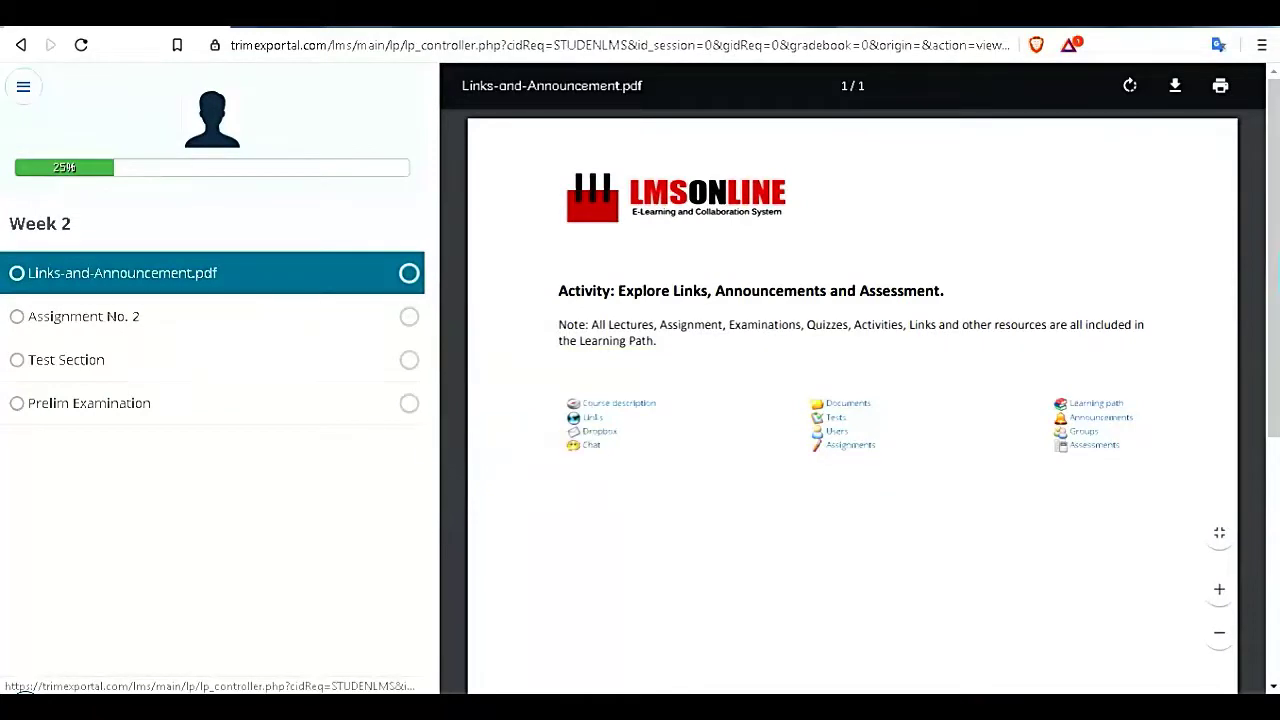
left_click(282, 279)
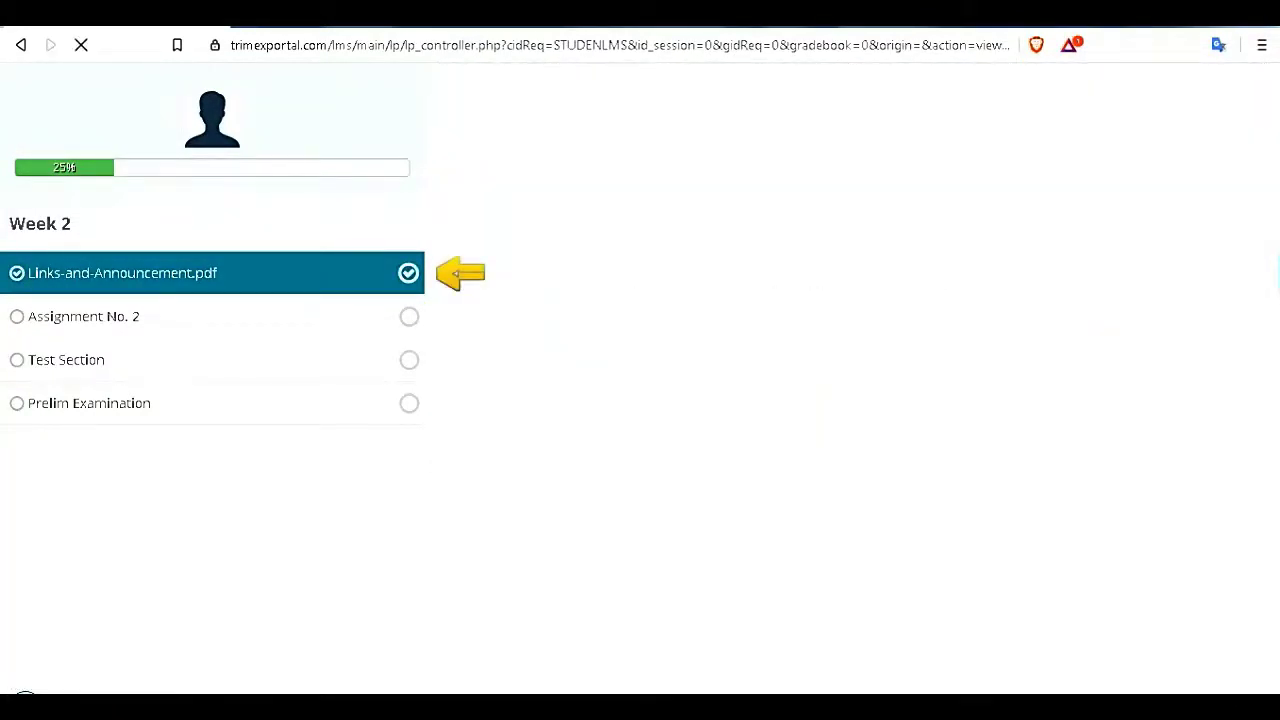
Open Assignment No. 2 in the Week 2 path and upload sagotko.txt as its submission
left_click(84, 316)
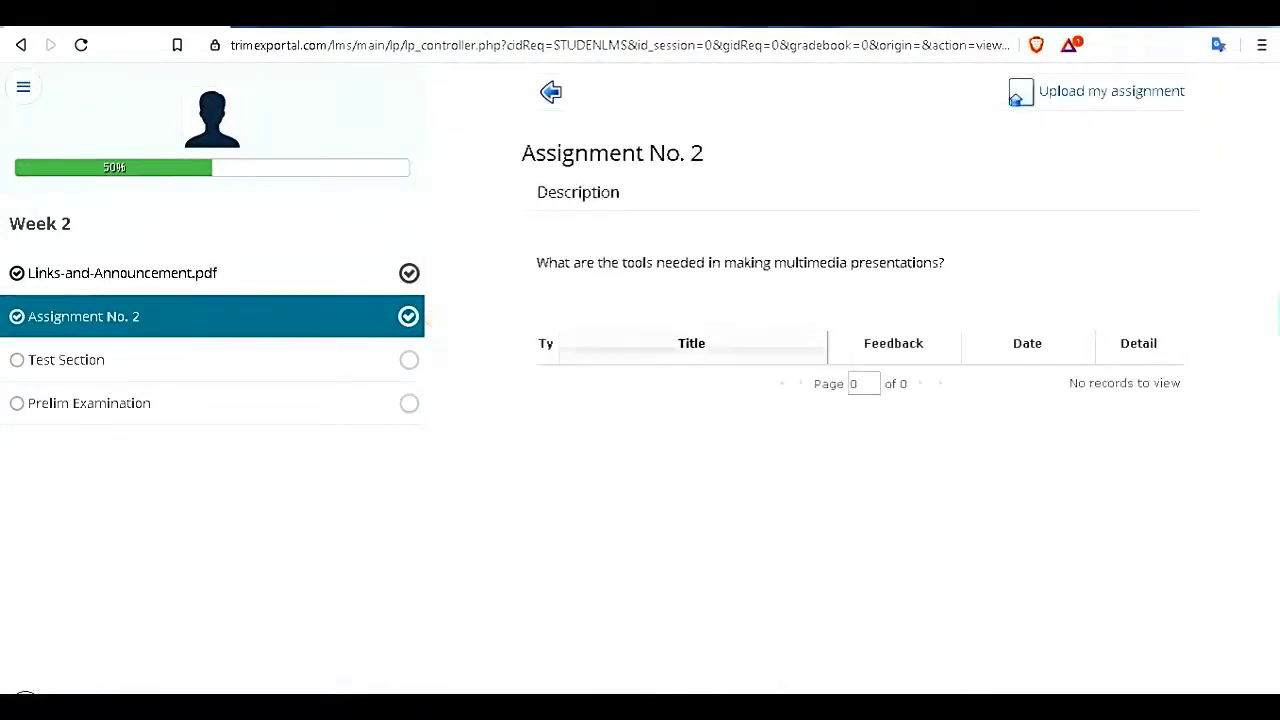
left_click(1193, 93)
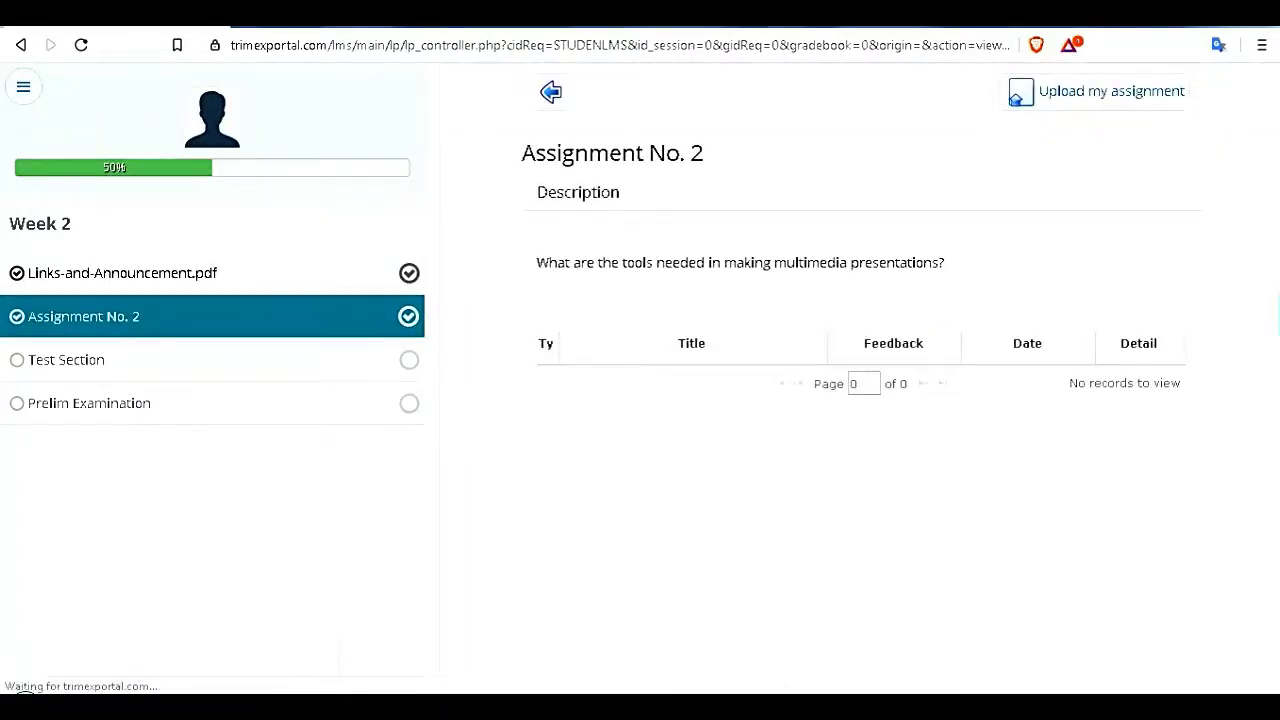
left_click(947, 272)
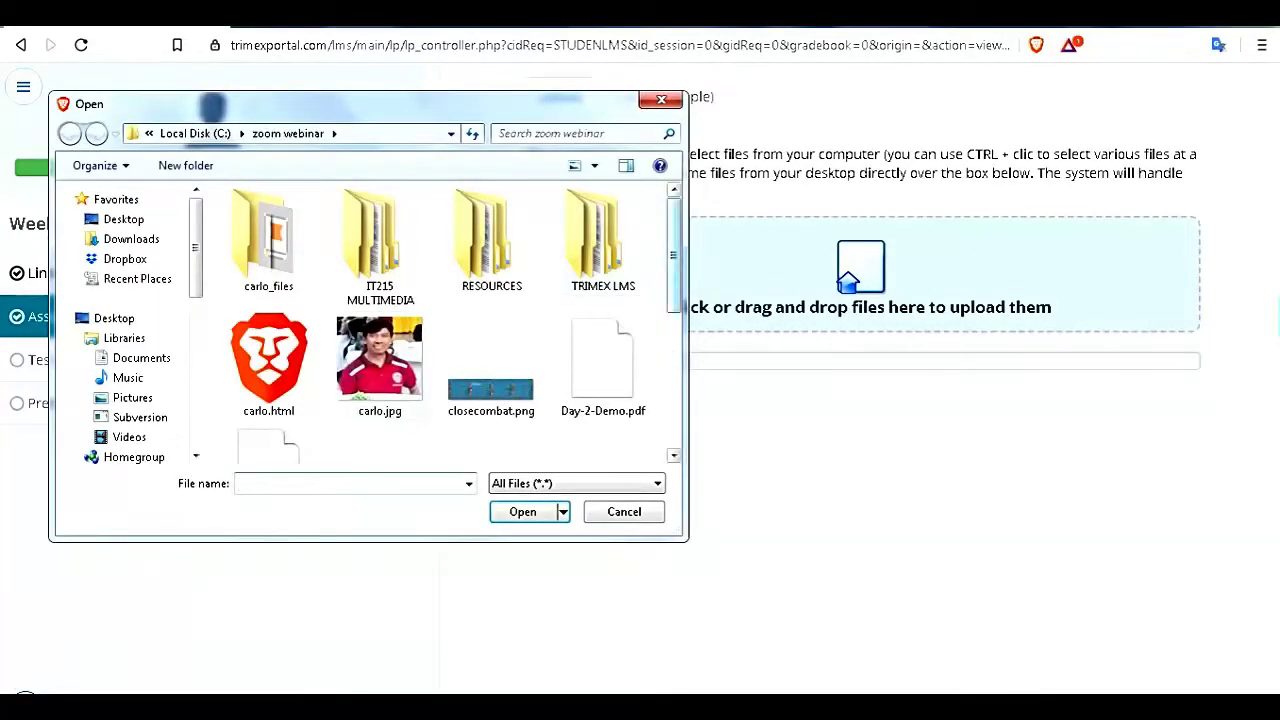
scroll(480, 285, "down", 5)
left_click(380, 295)
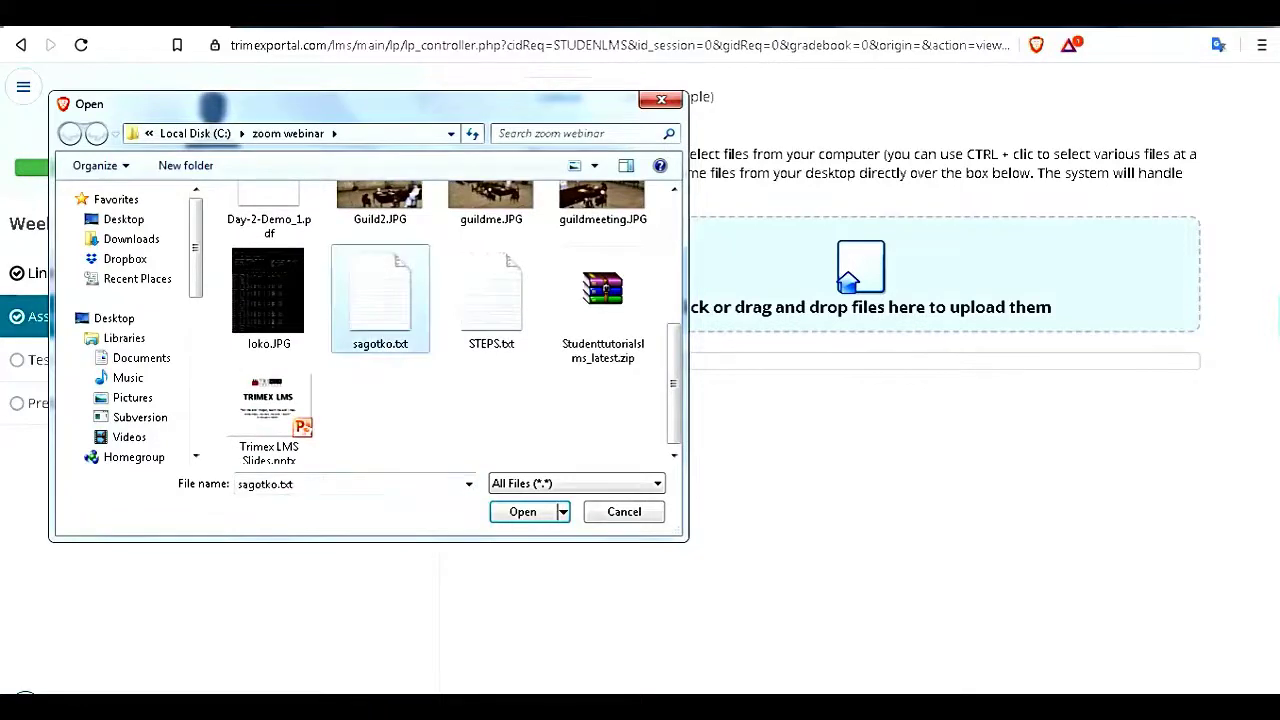
left_click(522, 511)
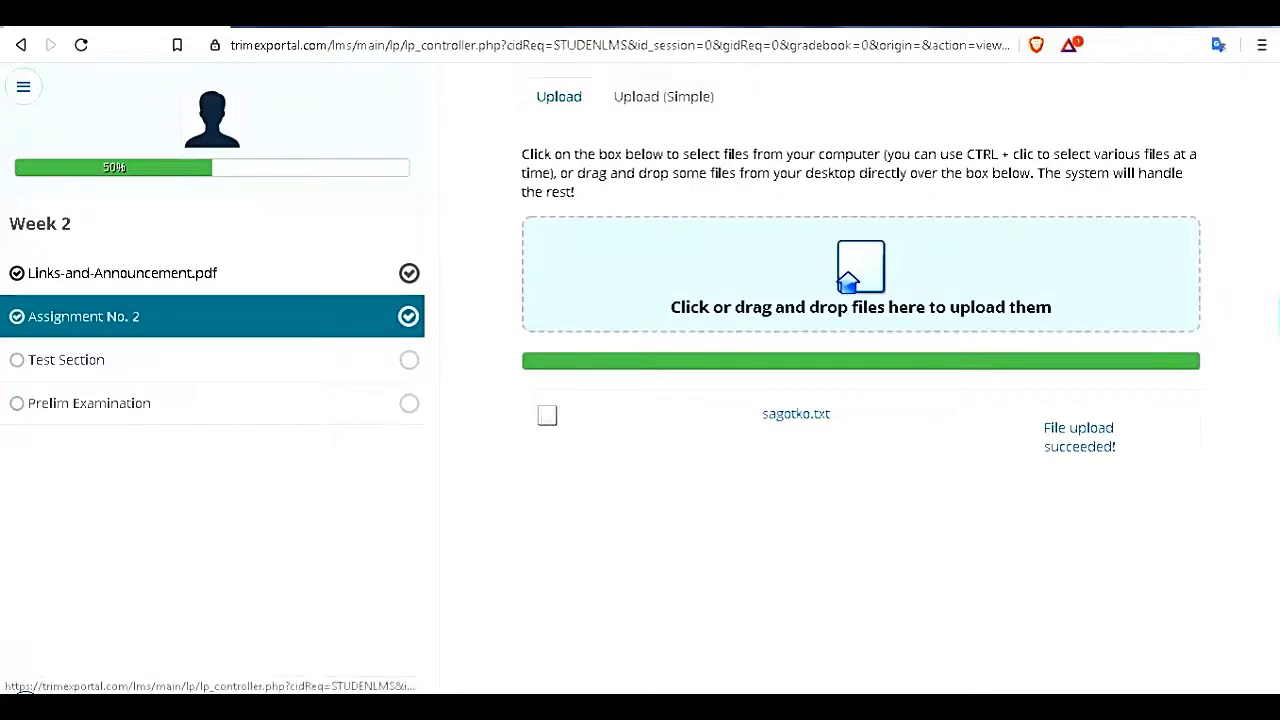
View the Test Section item in the Week 2 path and return to the course homepage
left_click(66, 360)
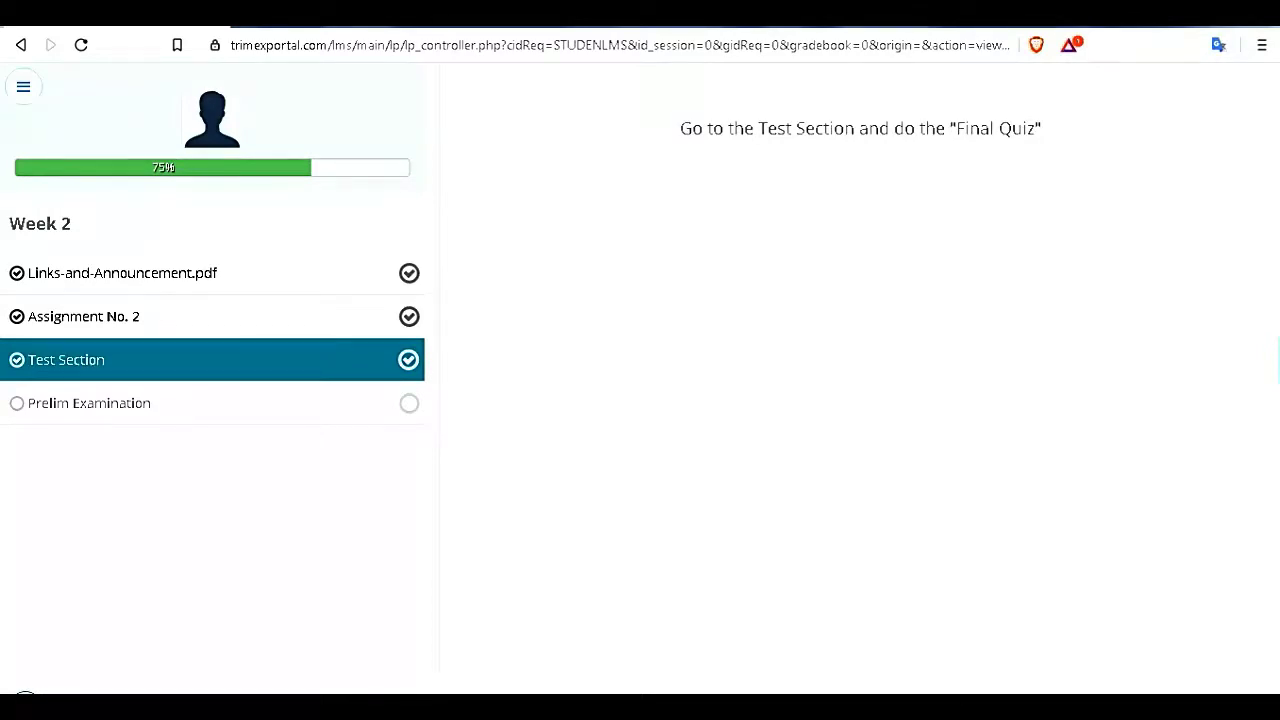
left_click_drag(955, 128, 1041, 128)
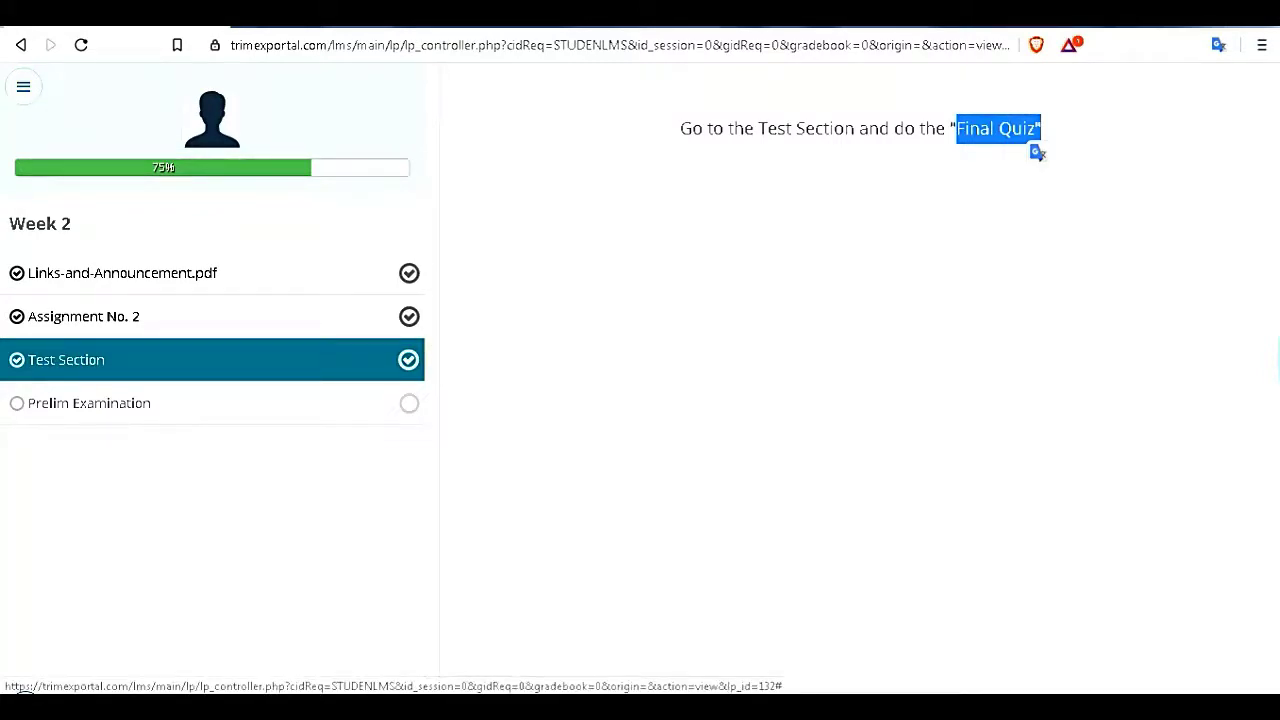
left_click(23, 87)
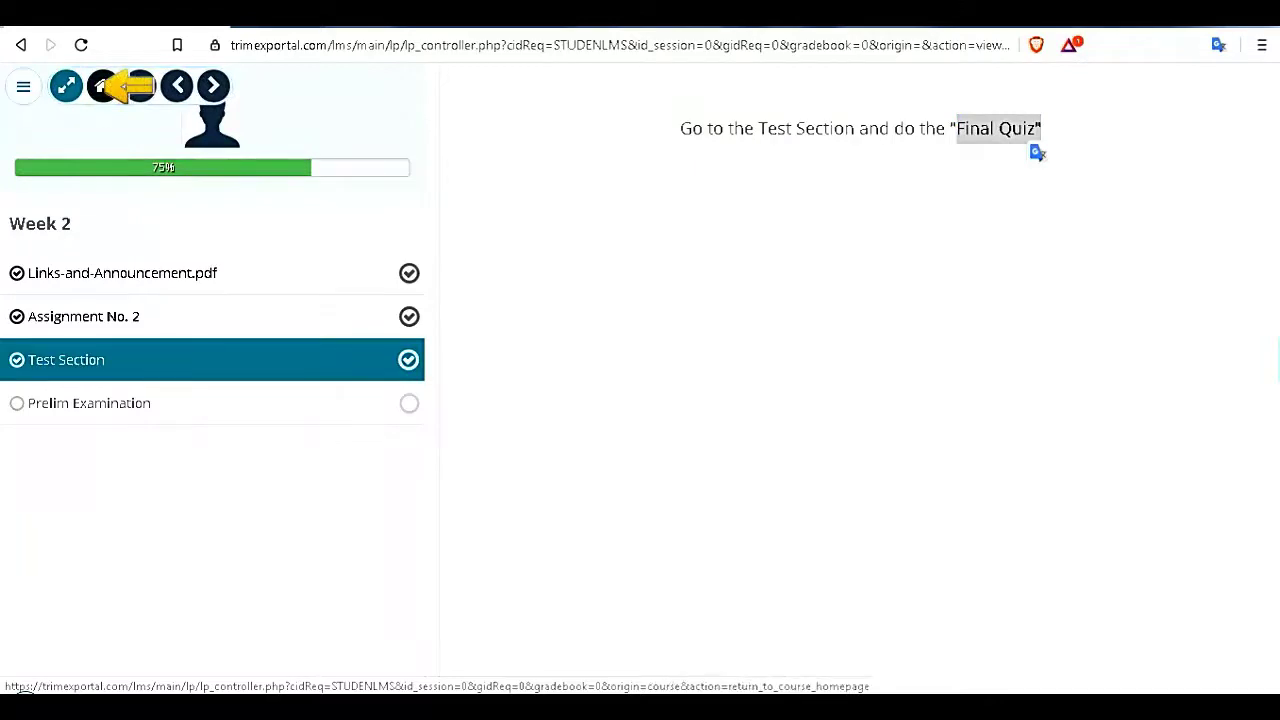
left_click(110, 86)
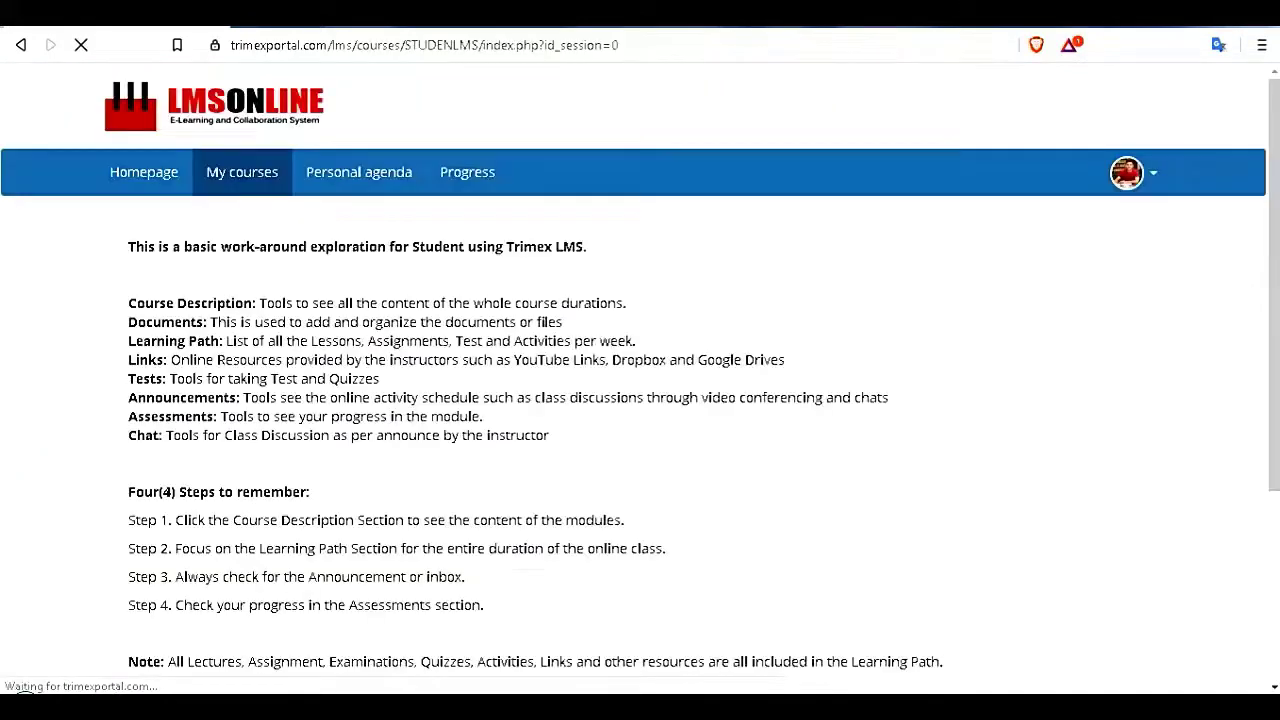
Open Final Quiz from the course's Tests section and start the test
scroll(640, 400, "down", 3)
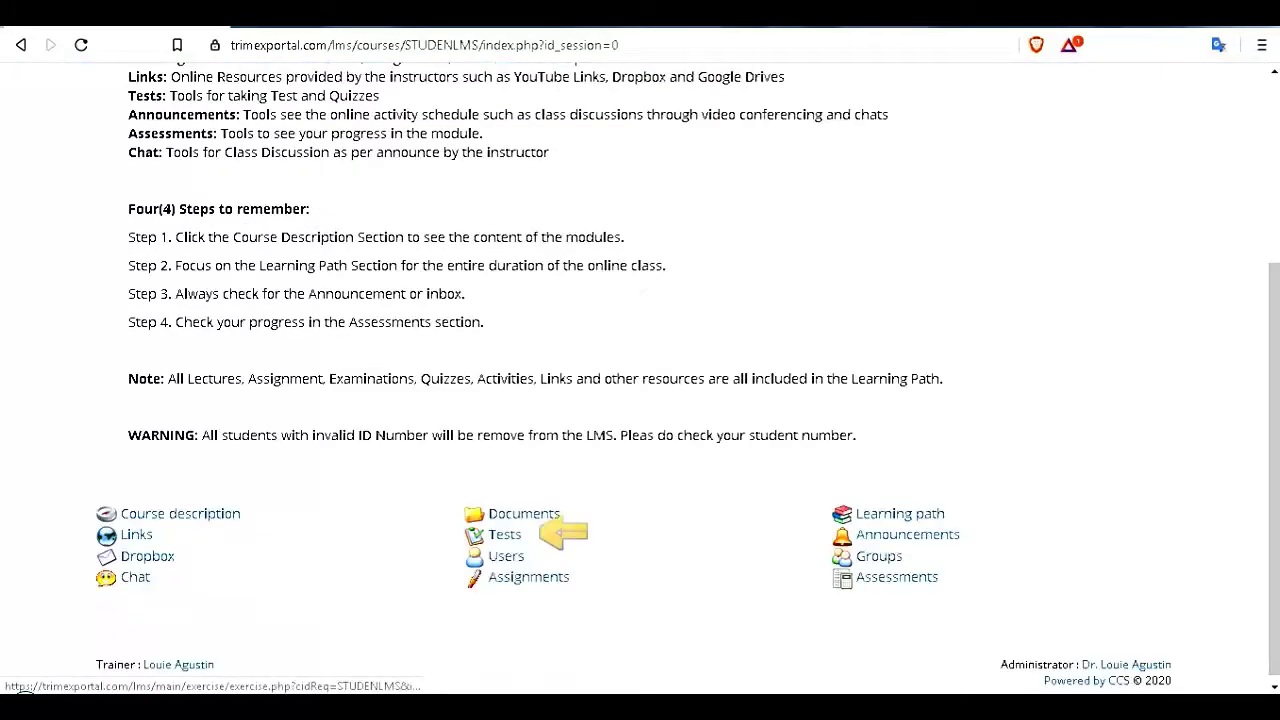
left_click(541, 534)
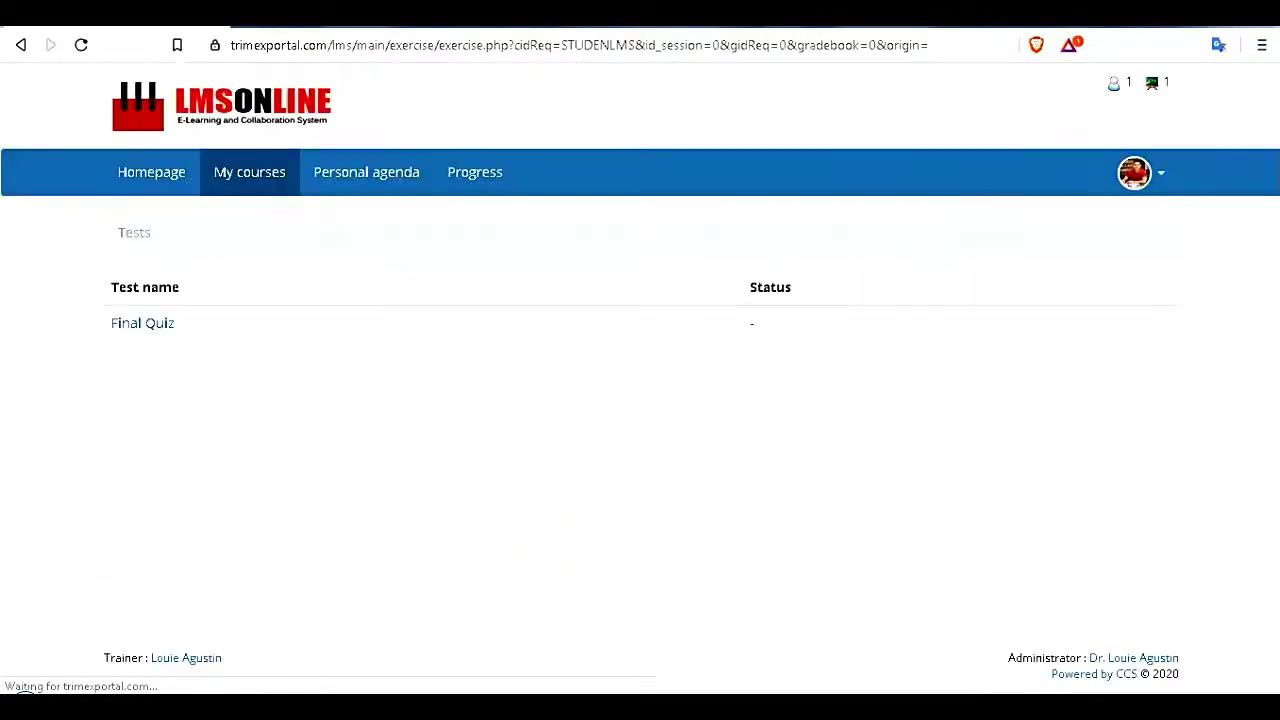
left_click(193, 322)
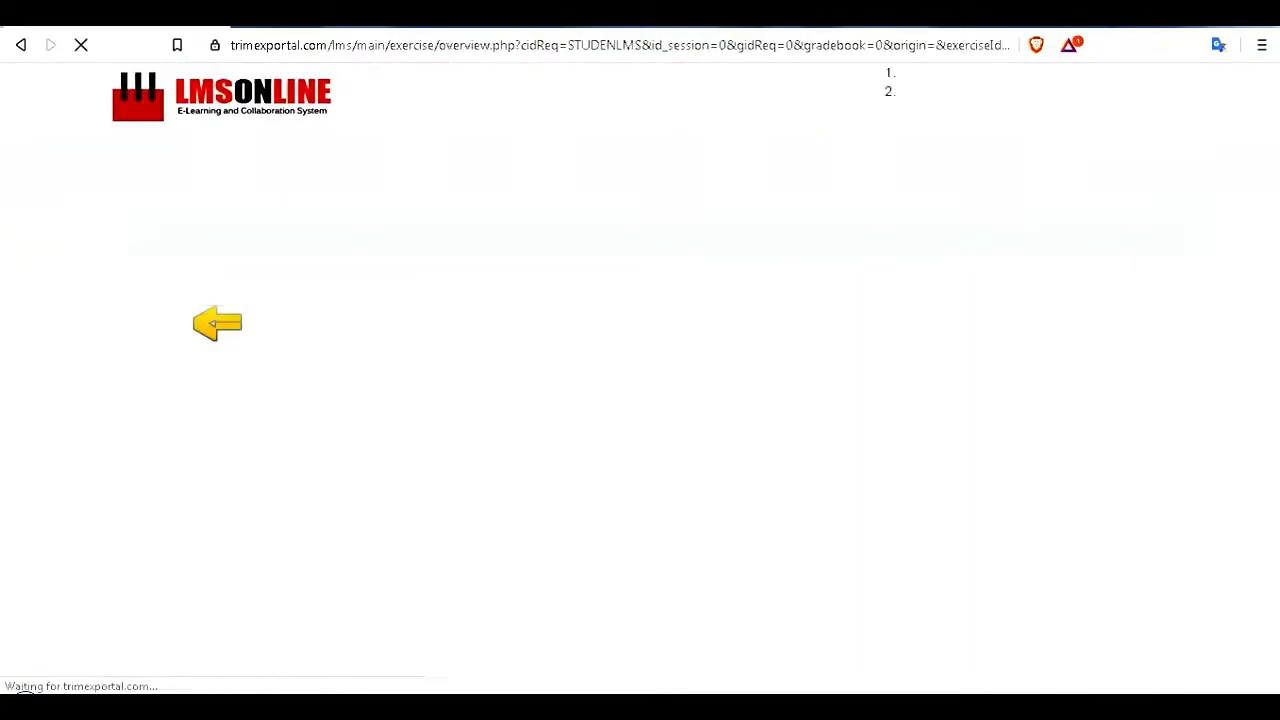
left_click(641, 427)
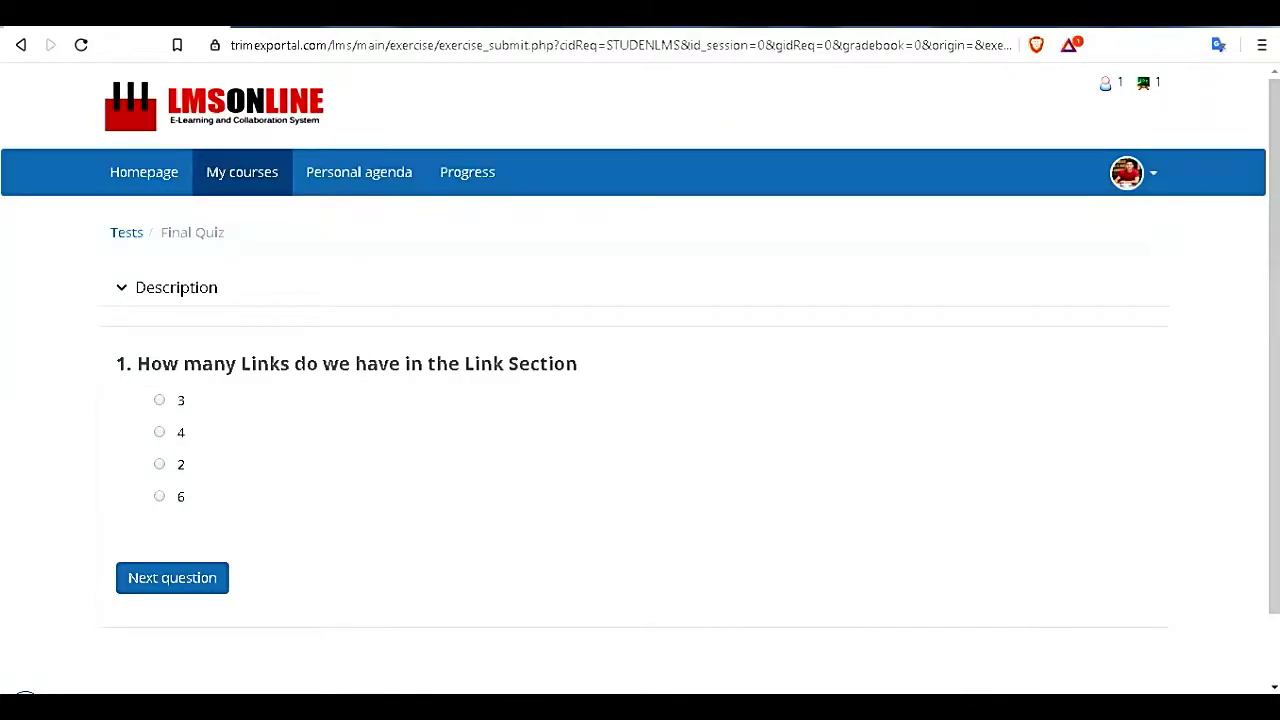
Answer Final Quiz questions 1 and 2 with 3, question 3 with "Chat" and question 4 with Links
left_click(172, 578)
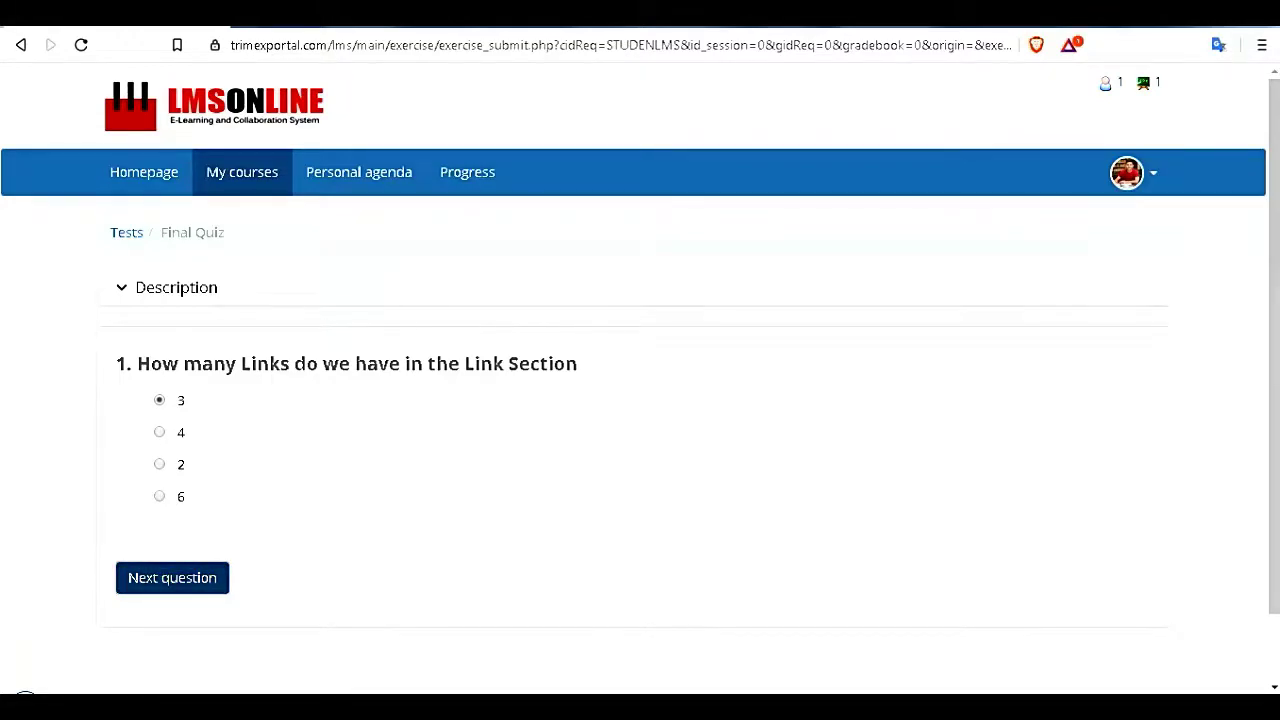
left_click(172, 578)
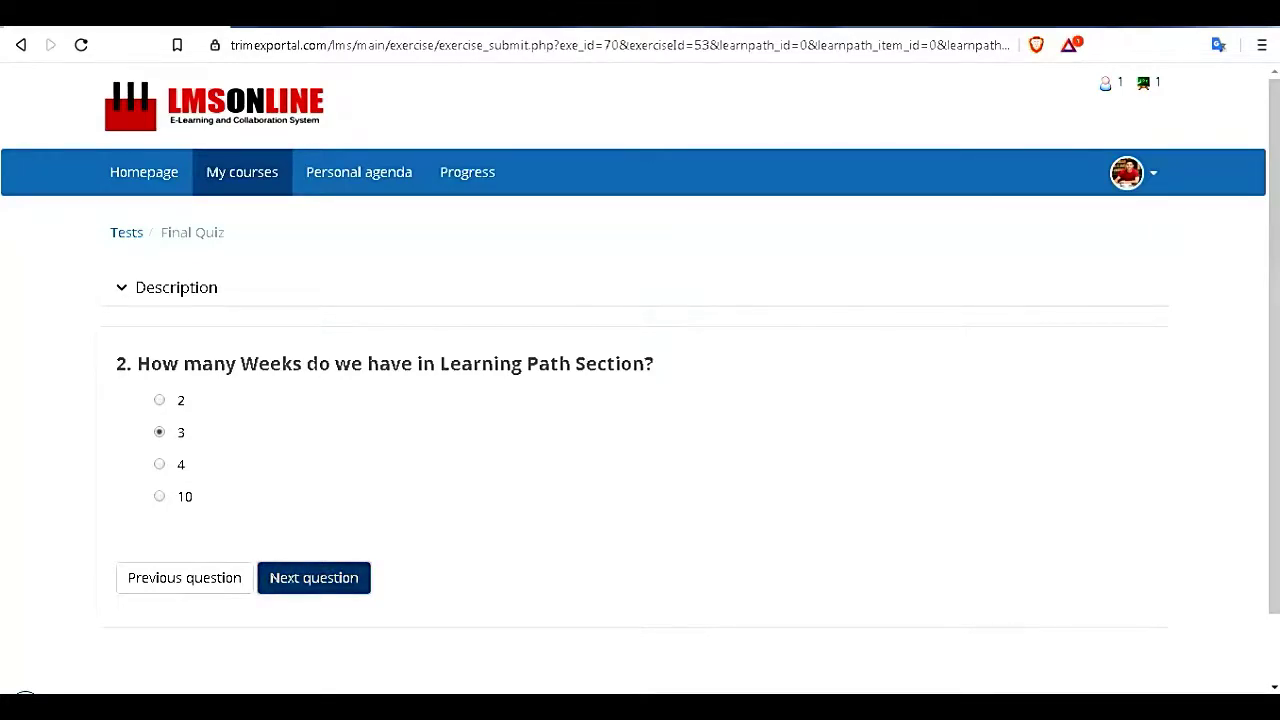
left_click(313, 578)
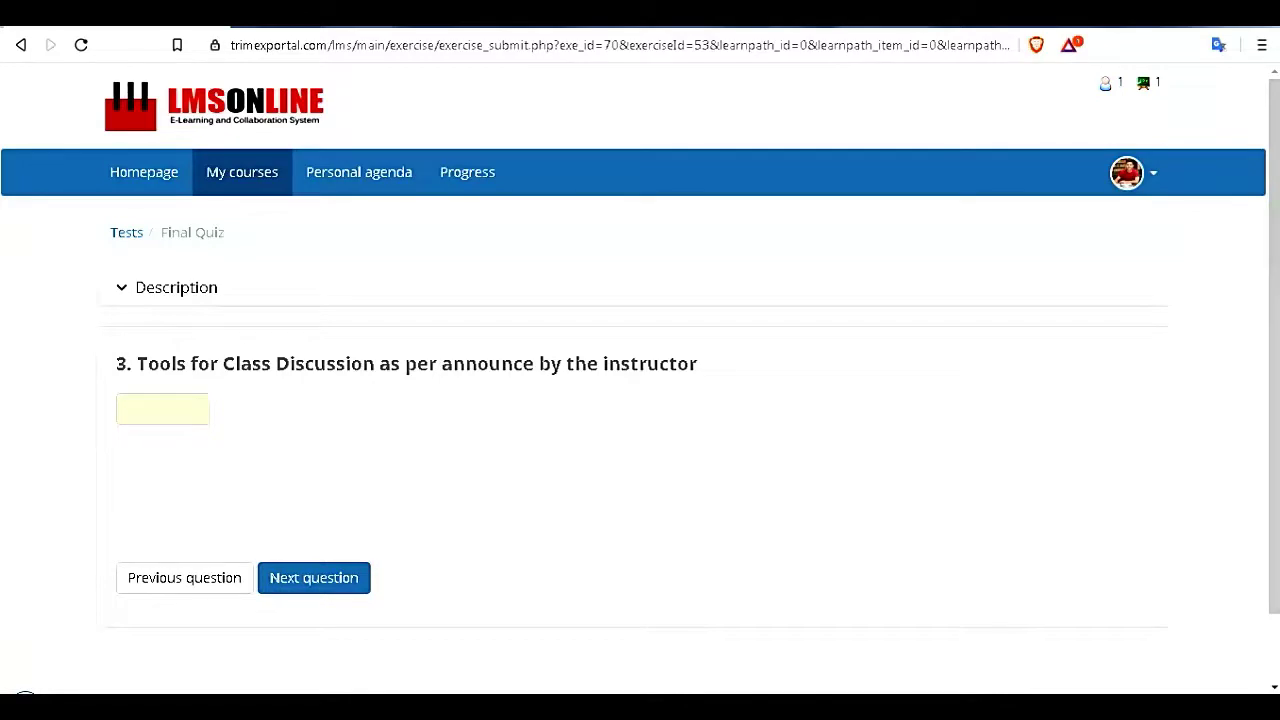
left_click(162, 409)
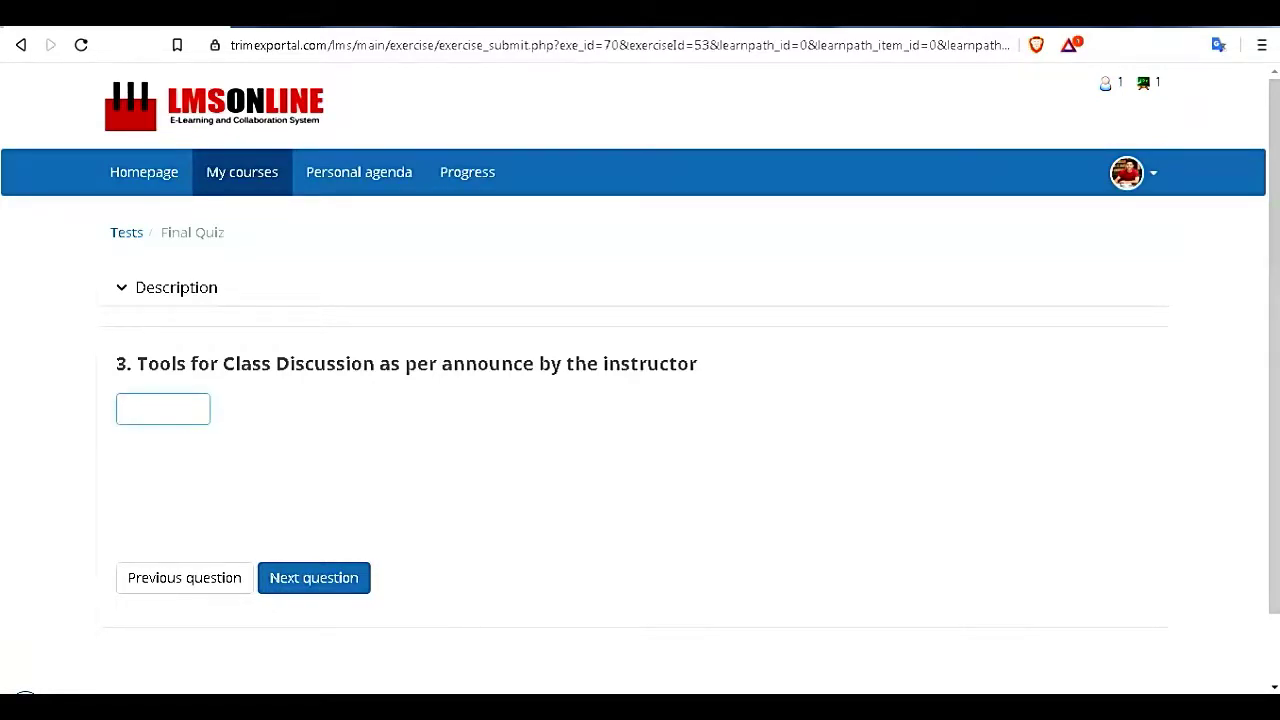
type("Chat")
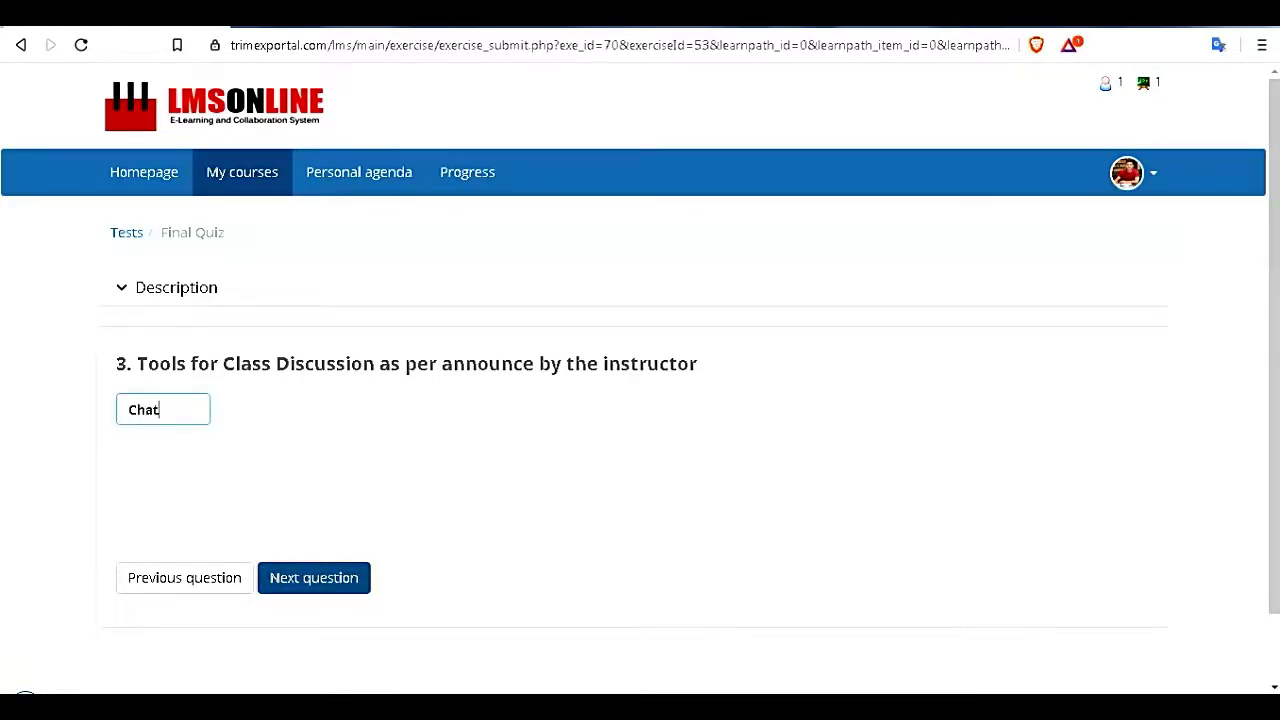
left_click(313, 577)
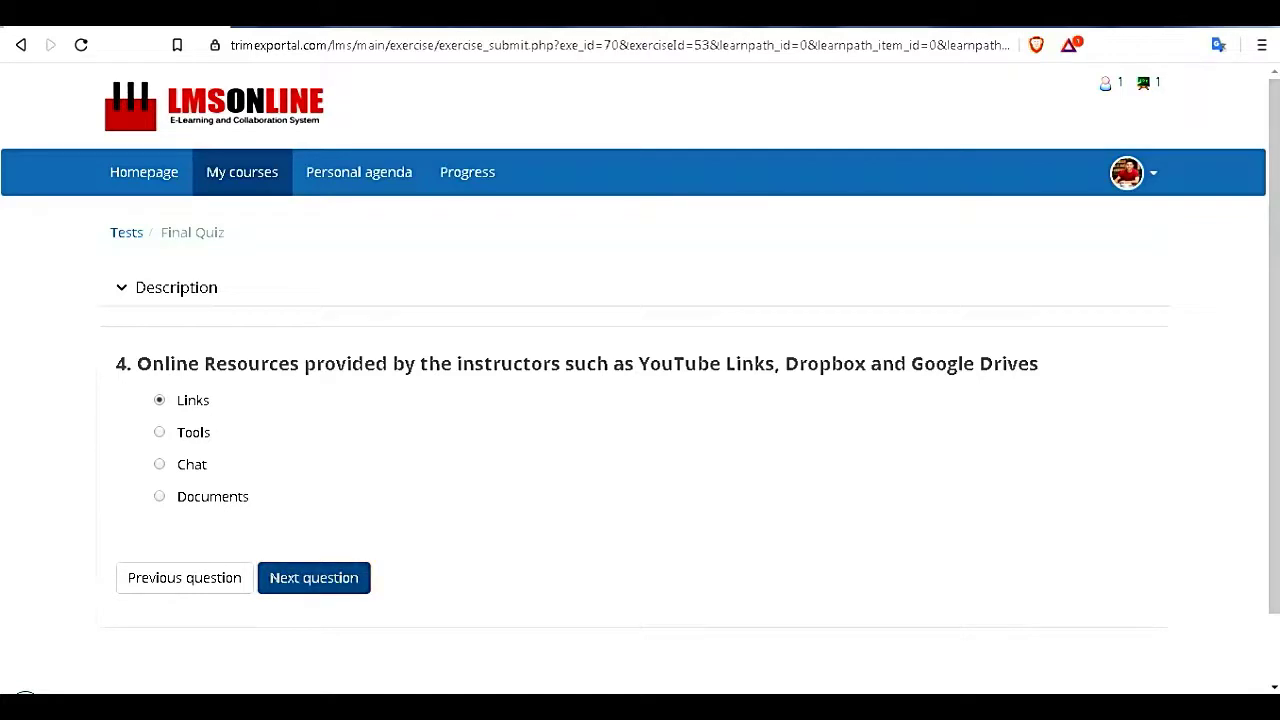
left_click(314, 578)
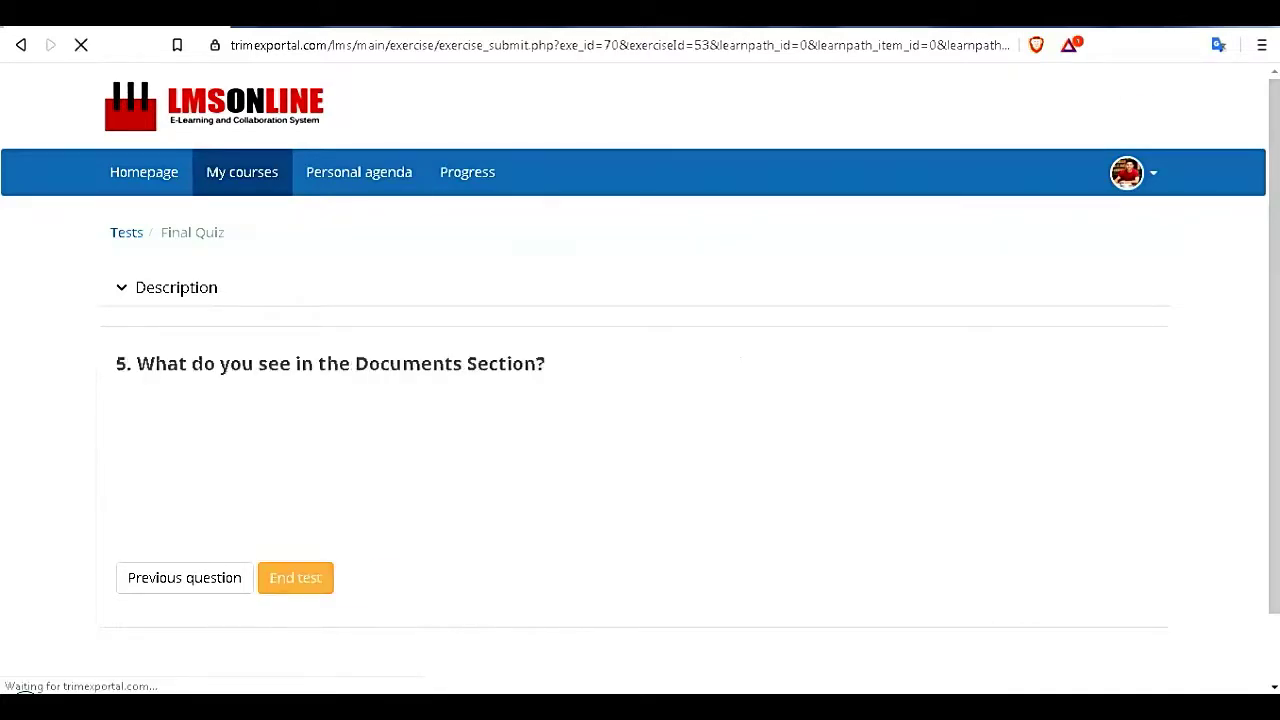
Answer question 5 of the Final Quiz with "List of Documents" and end the test
left_click(308, 441)
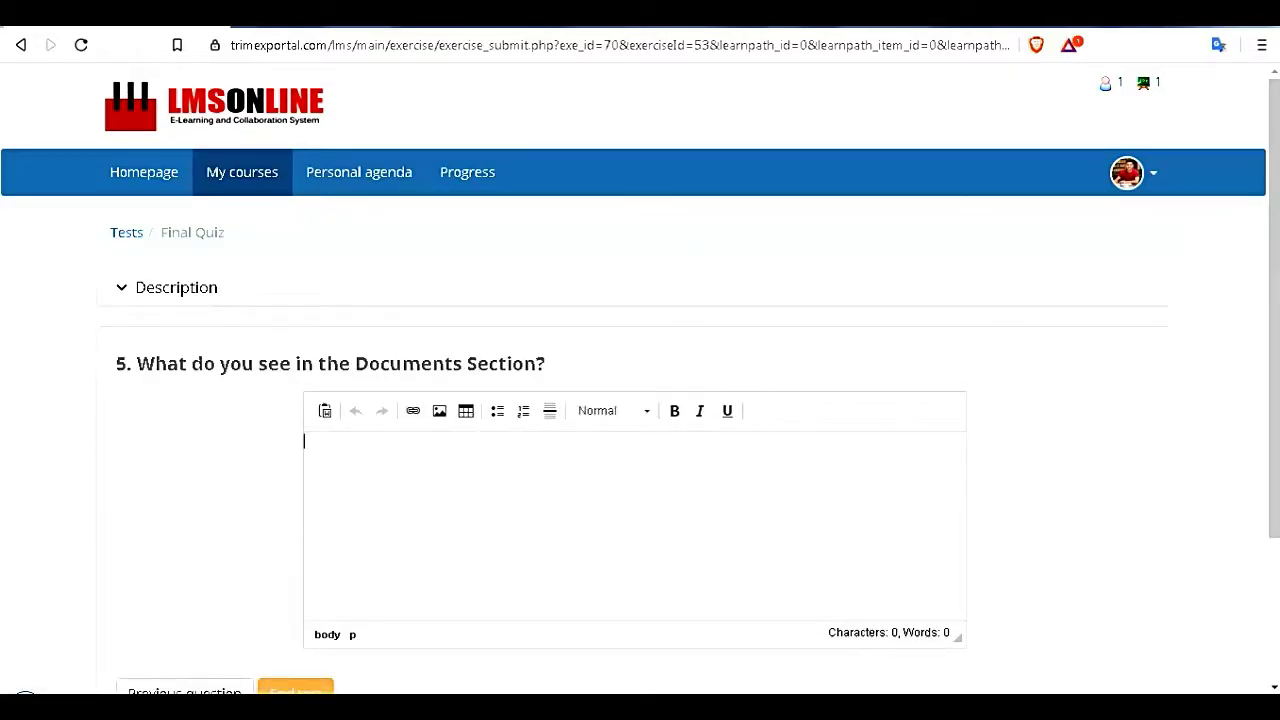
type("DocumentsList of")
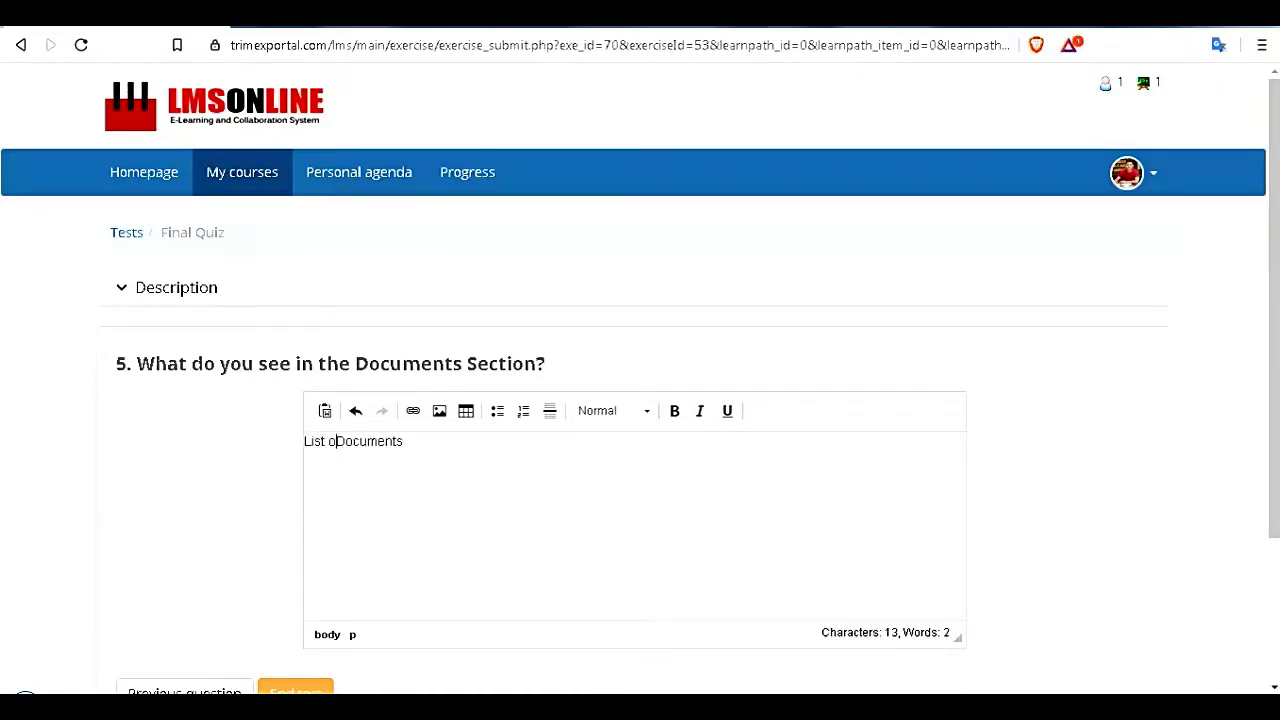
scroll(640, 400, "down", 2)
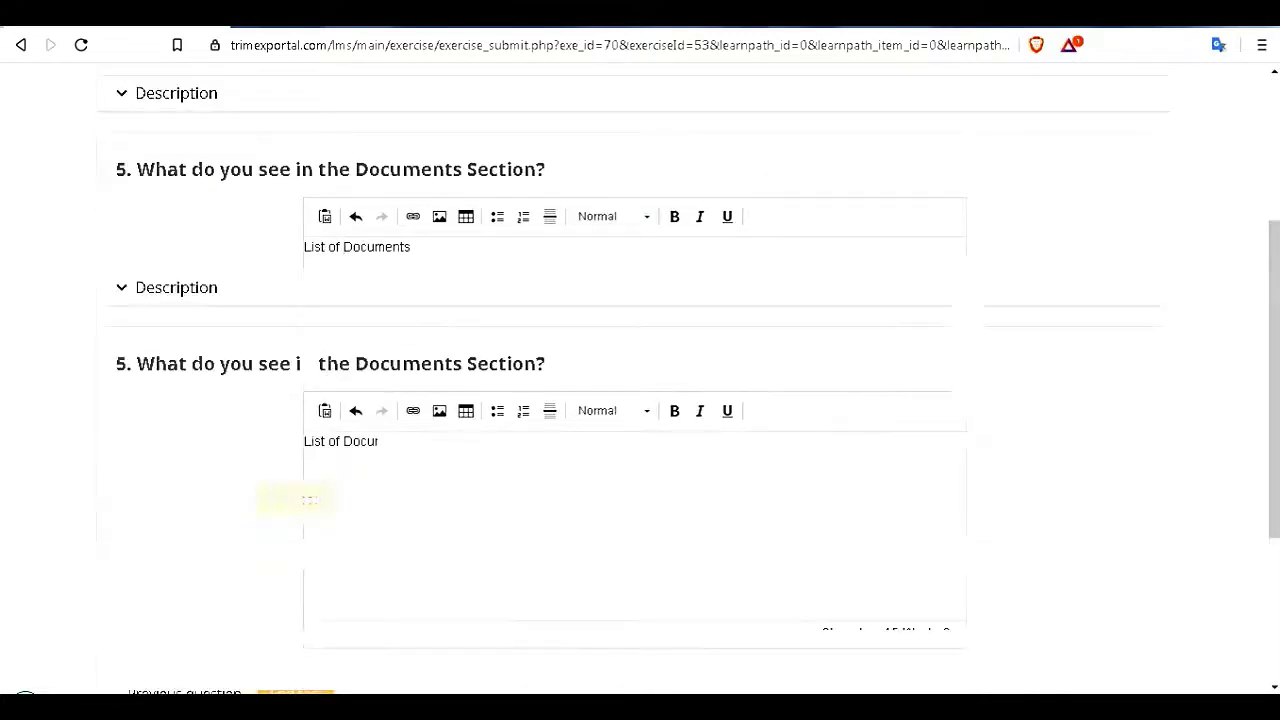
left_click(295, 499)
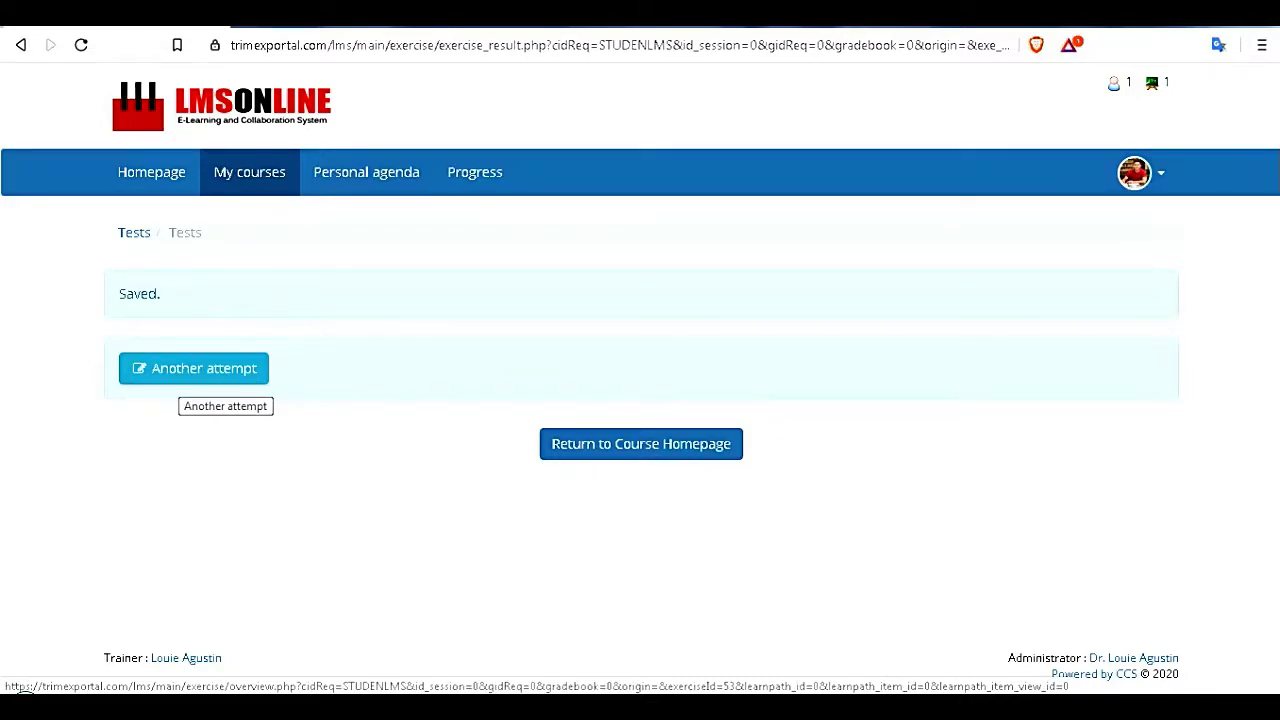
Return to the course homepage, reopen the Week 2 learning path and start its Prelim Examination
left_click(190, 370)
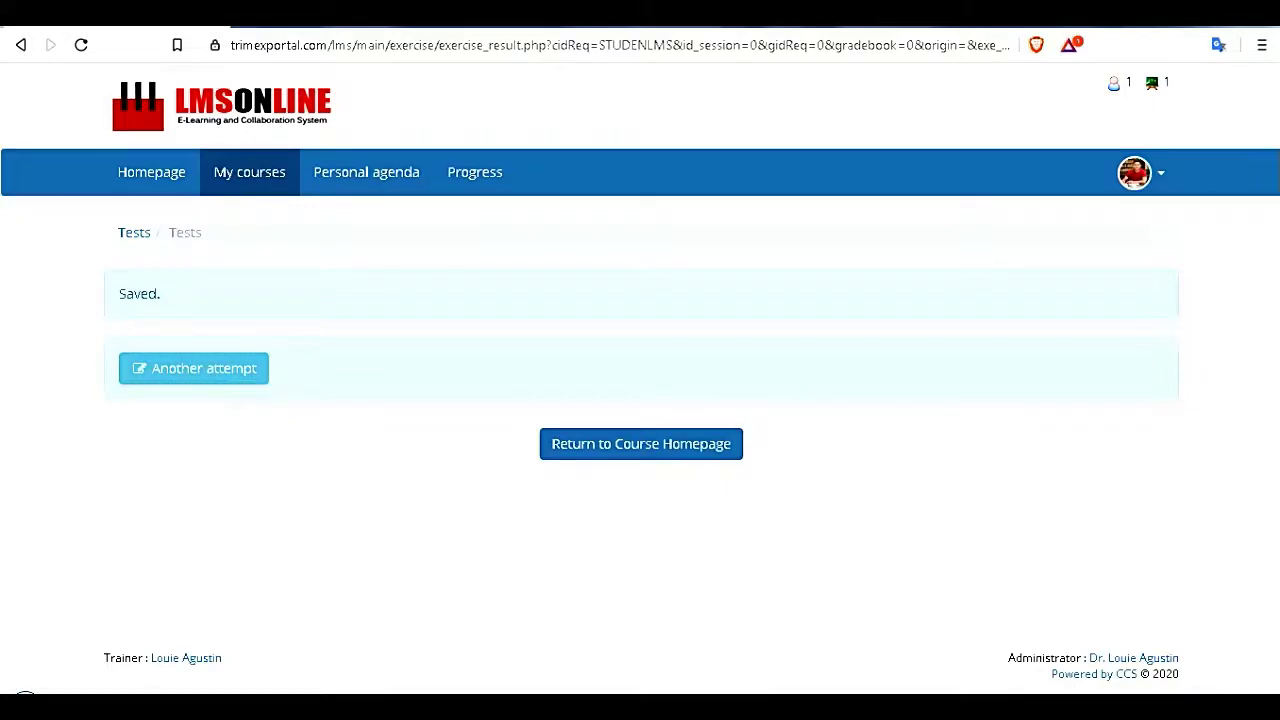
left_click(641, 444)
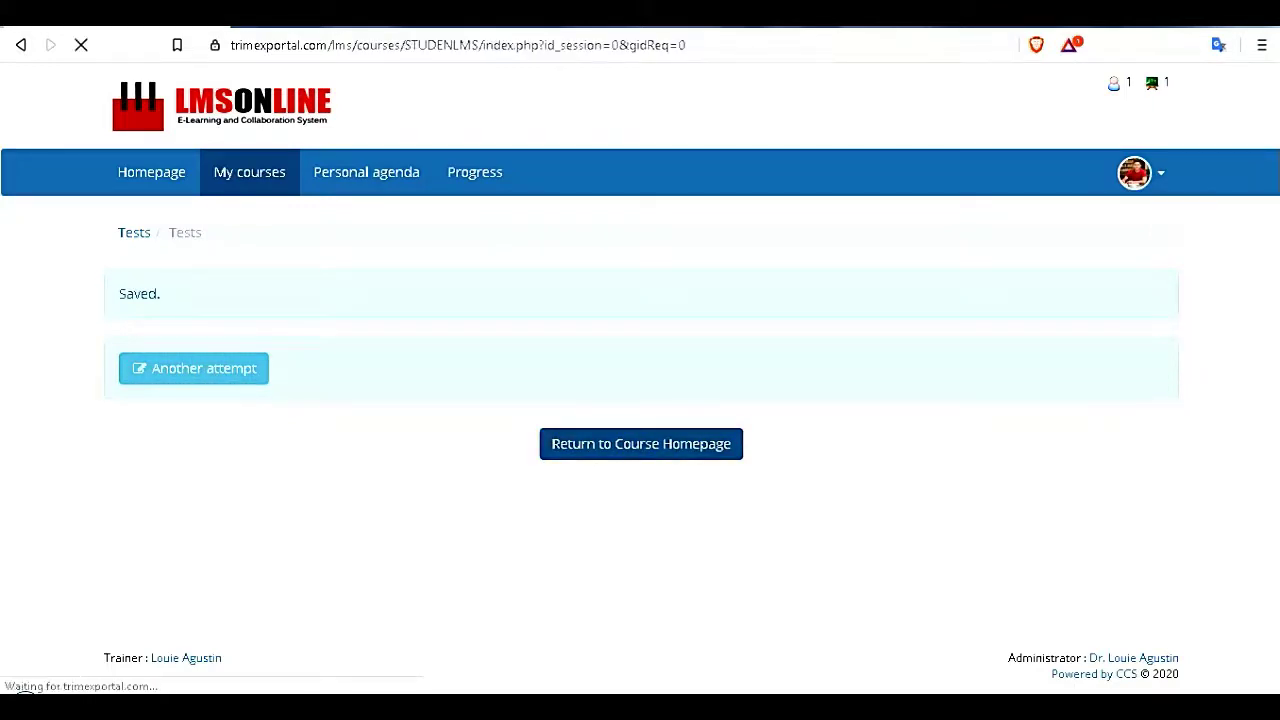
scroll(640, 400, "down", 5)
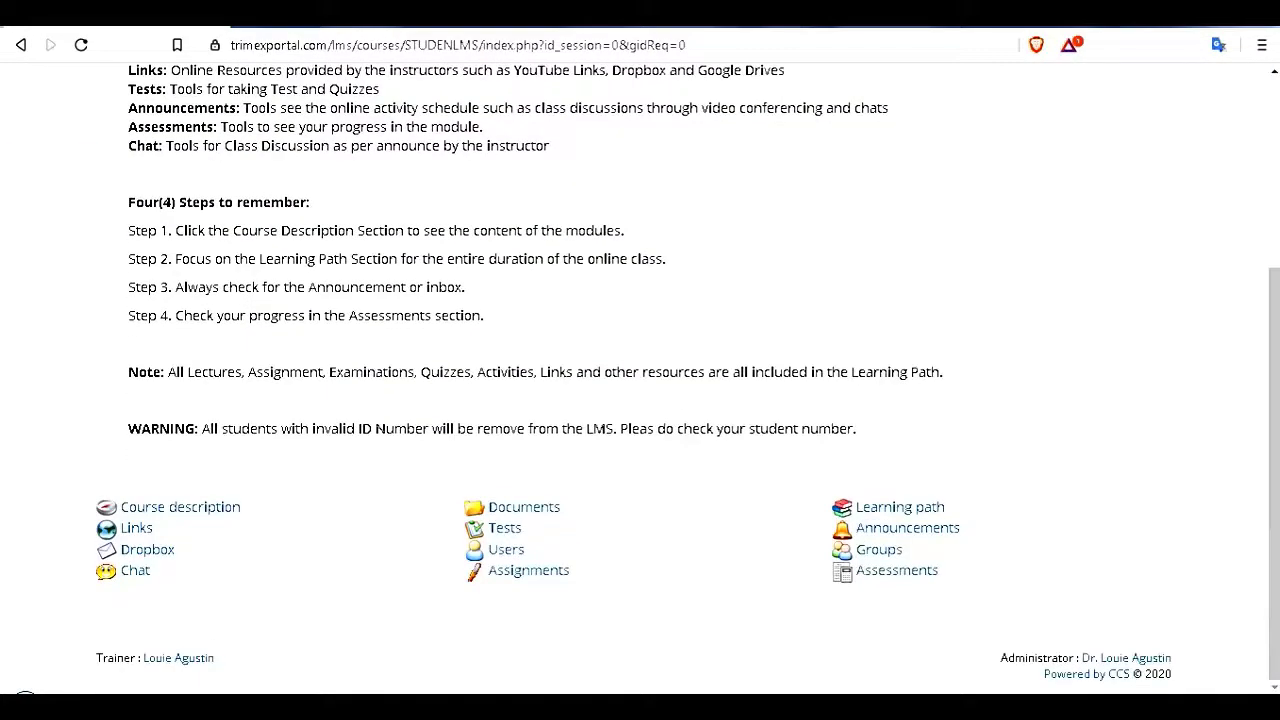
left_click(899, 507)
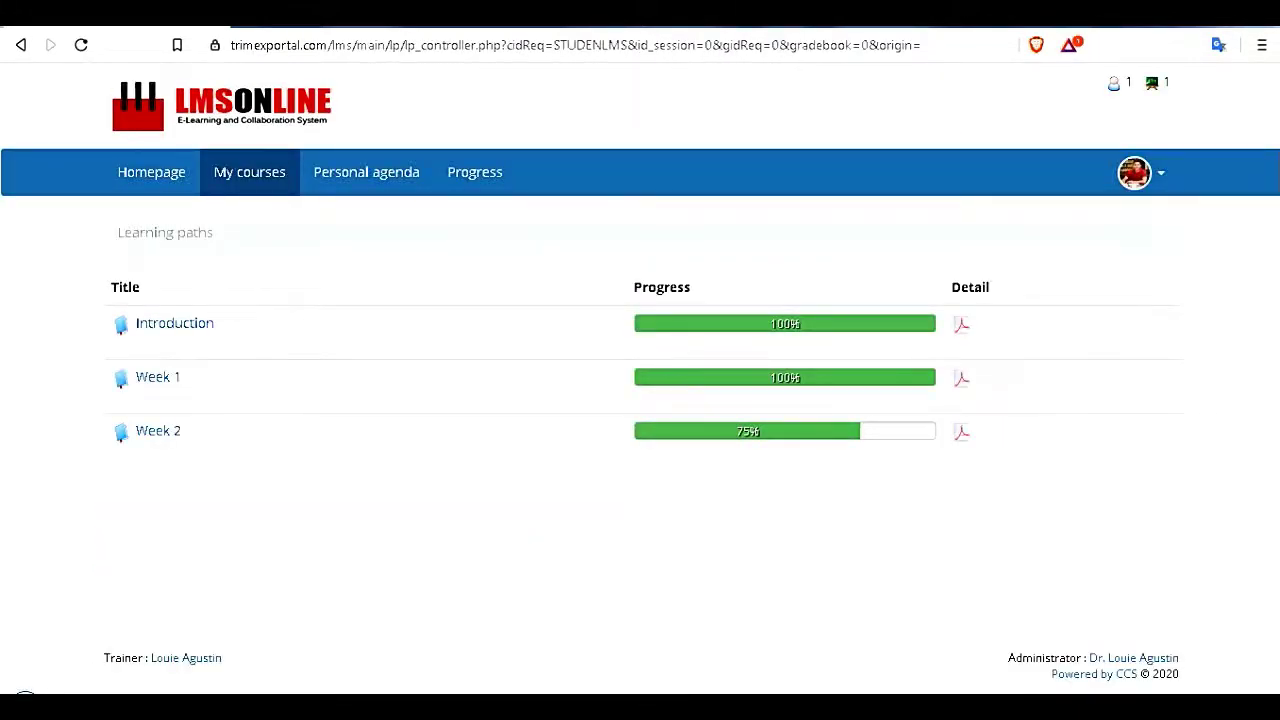
left_click(158, 431)
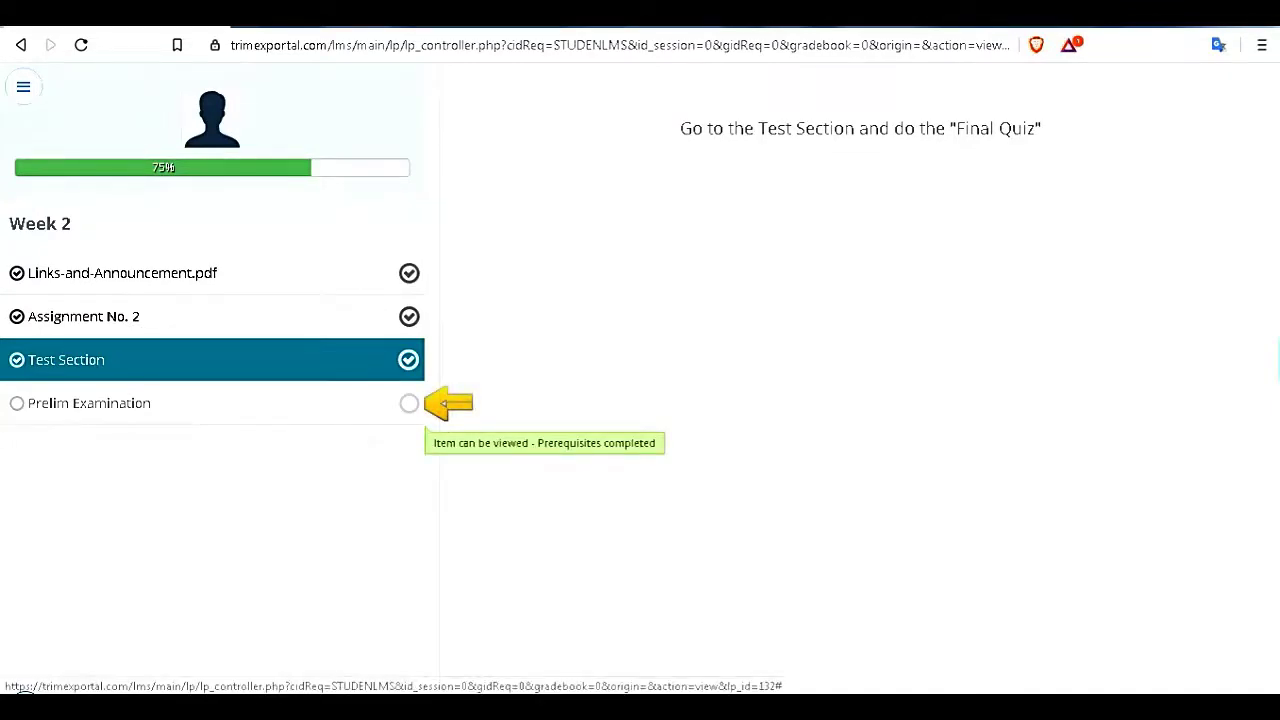
left_click(89, 403)
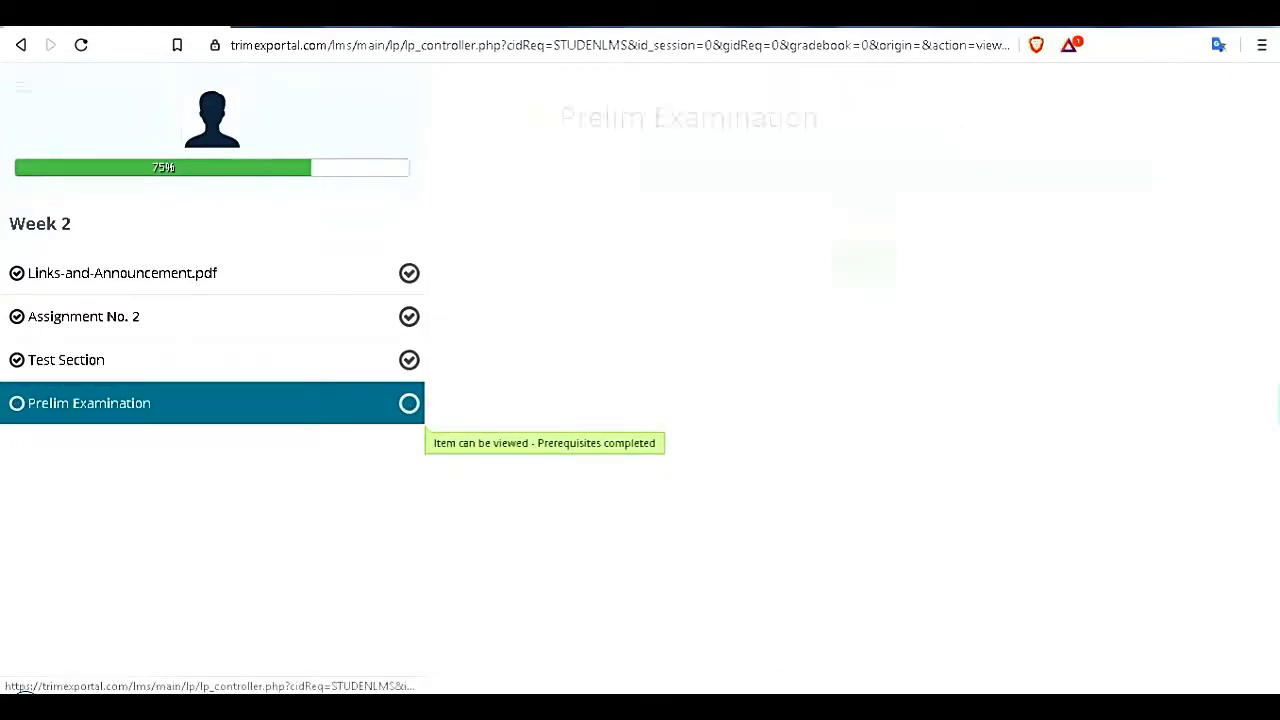
left_click(860, 261)
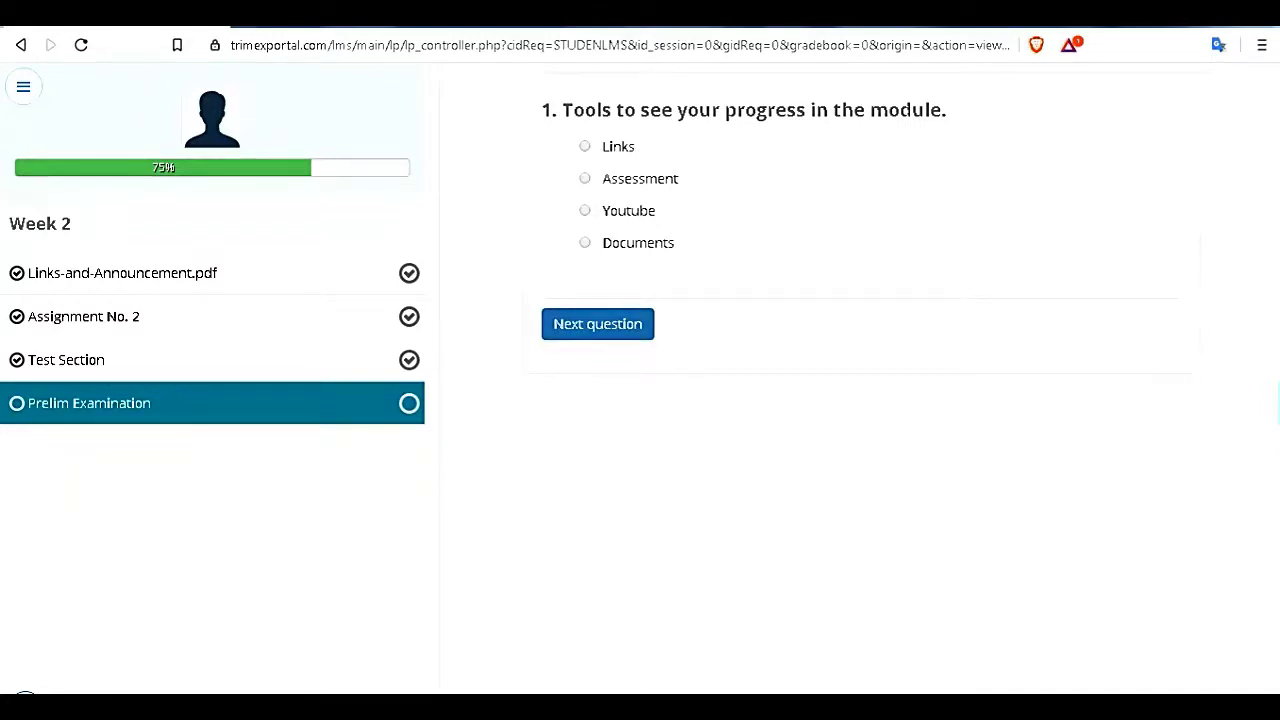
Answer Prelim Examination question 1 with Assessment and question 2 with "A Learning Management System"
left_click(585, 178)
left_click(598, 324)
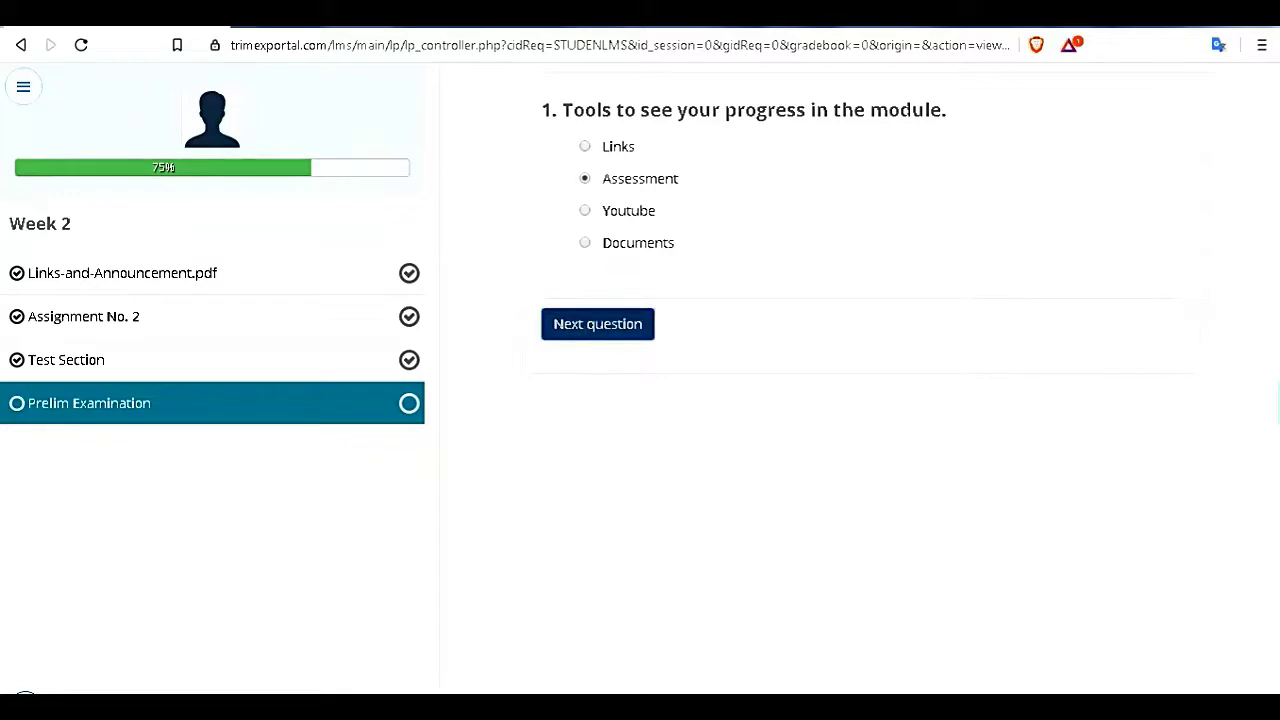
left_click(597, 323)
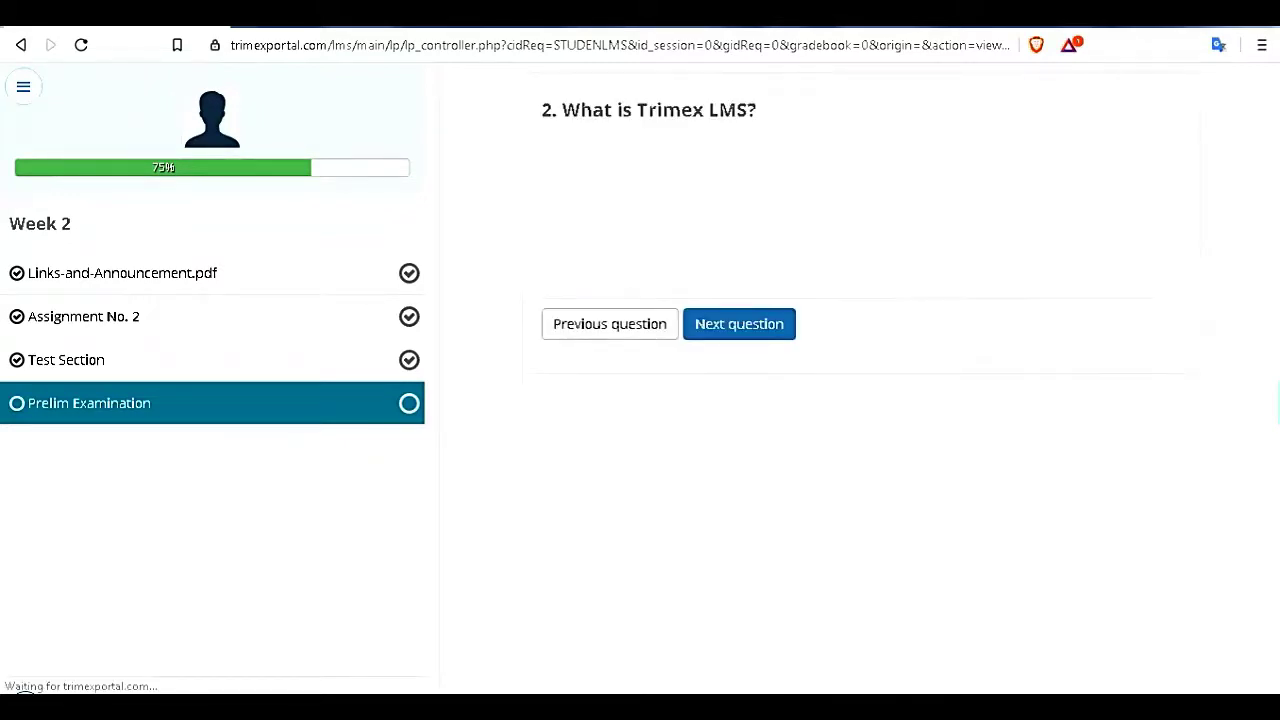
left_click(670, 219)
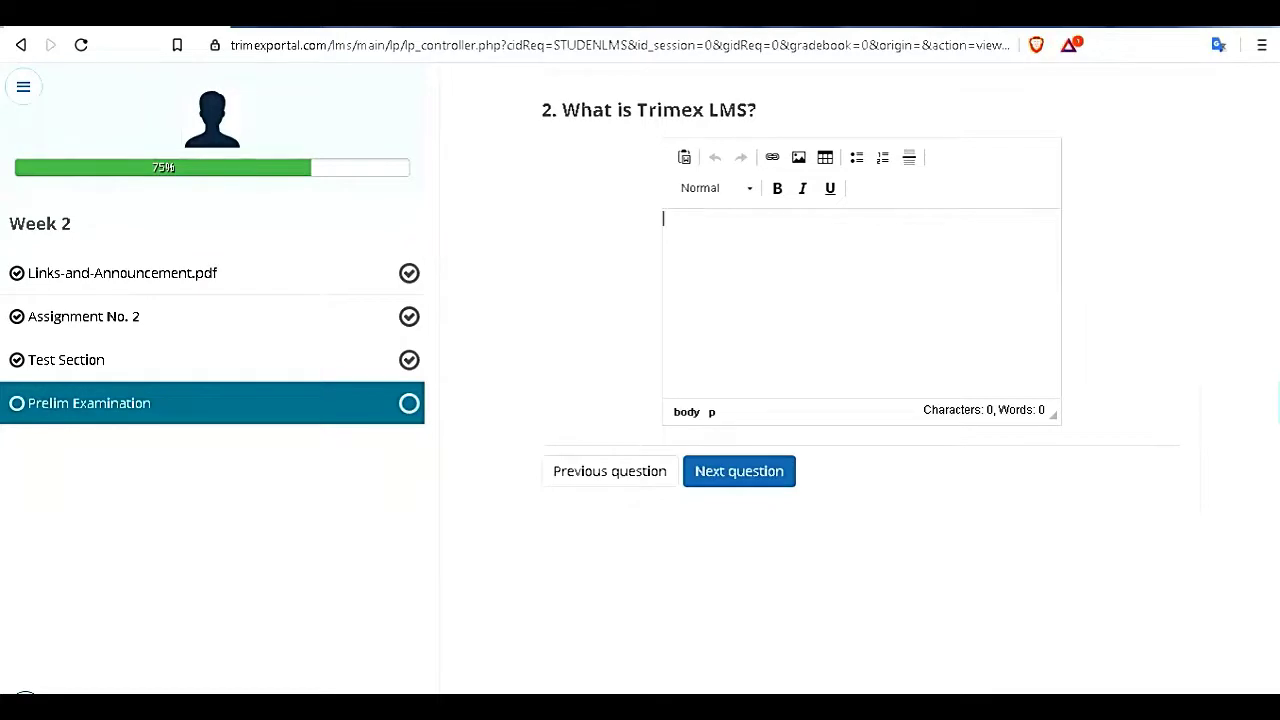
type("A Learning Man")
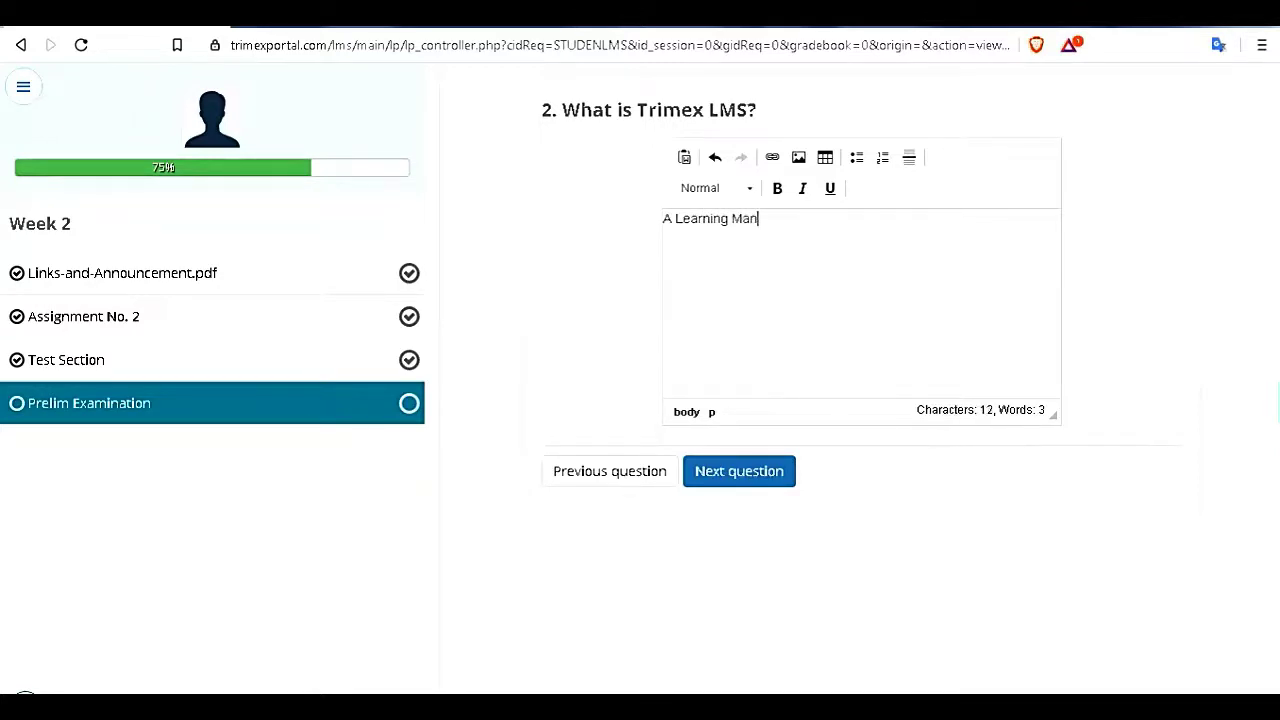
type("agement System")
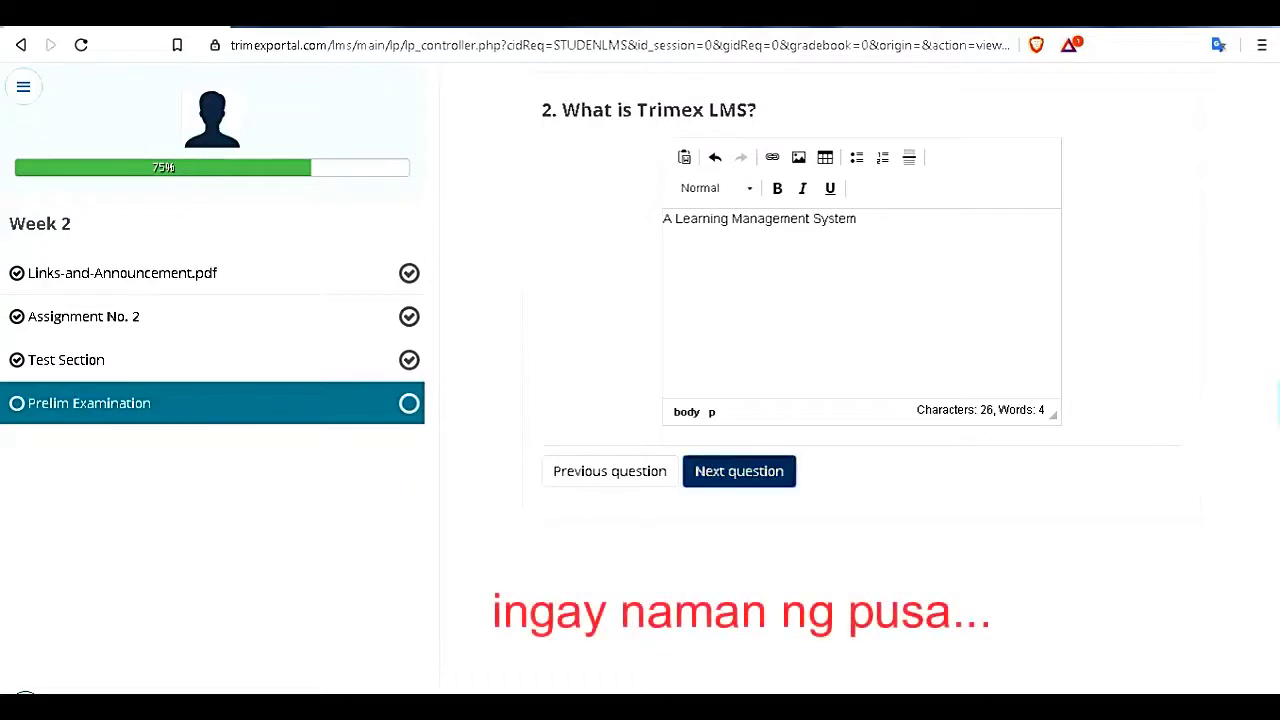
left_click(739, 471)
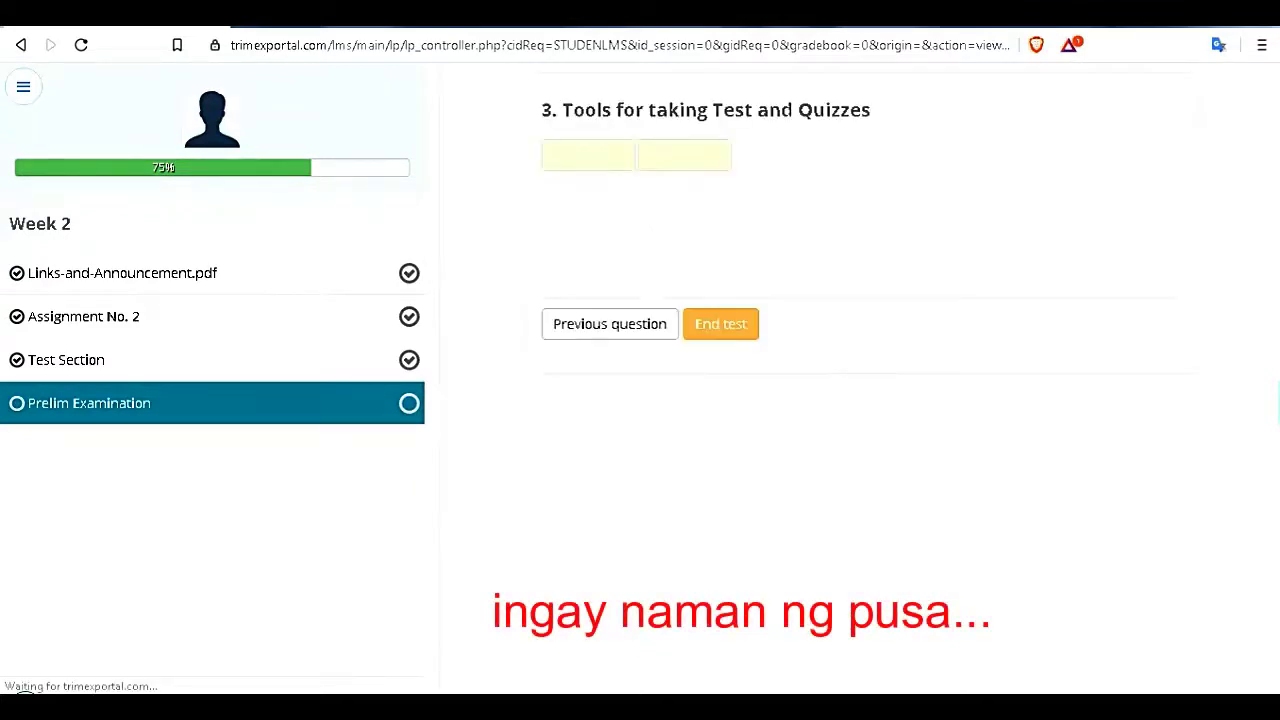
Fill the first blank of question 3 with "Test", end the Prelim Examination and return to the course homepage
left_click(588, 155)
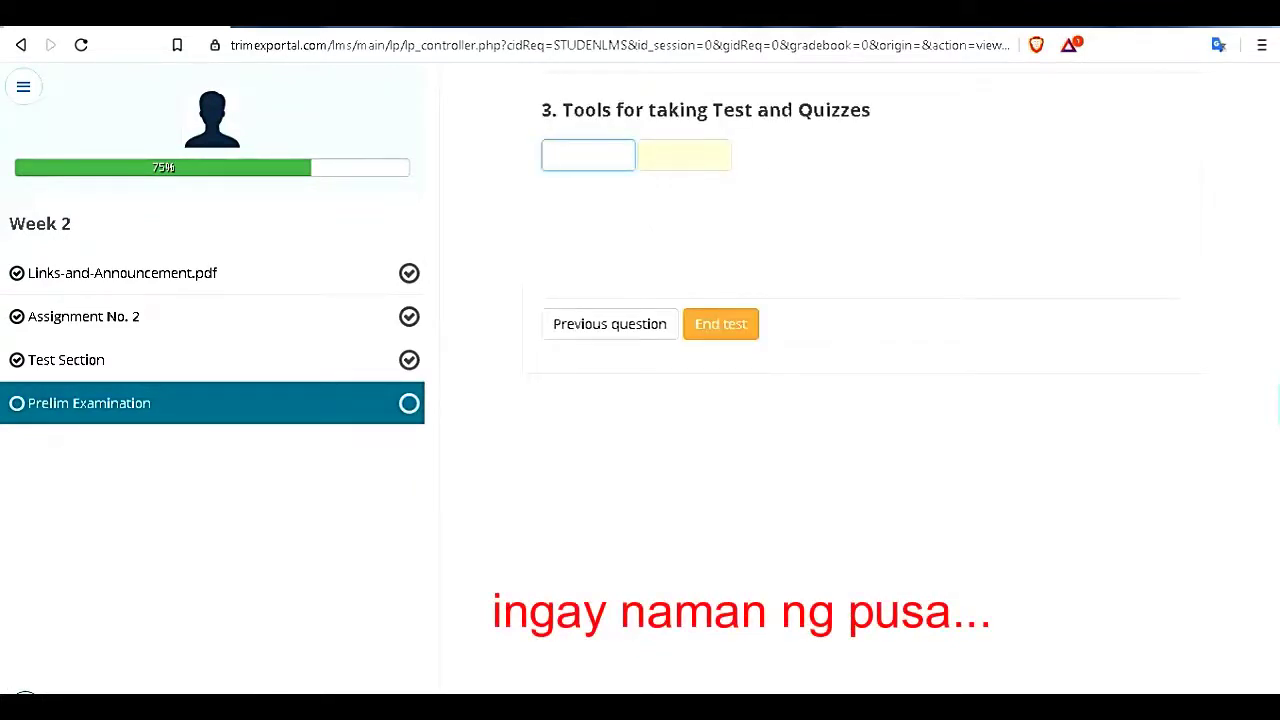
type("Tewst")
key("BackSpace")
key("BackSpace")
key("BackSpace")
type("st")
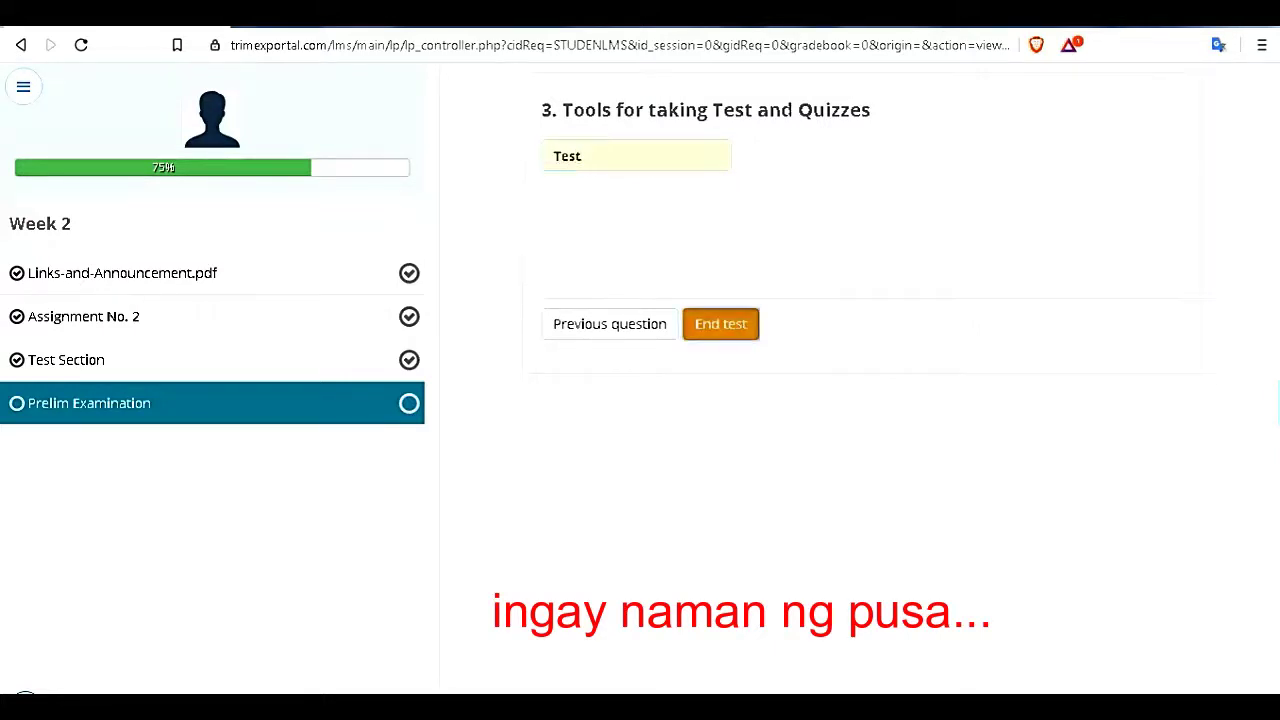
left_click(720, 324)
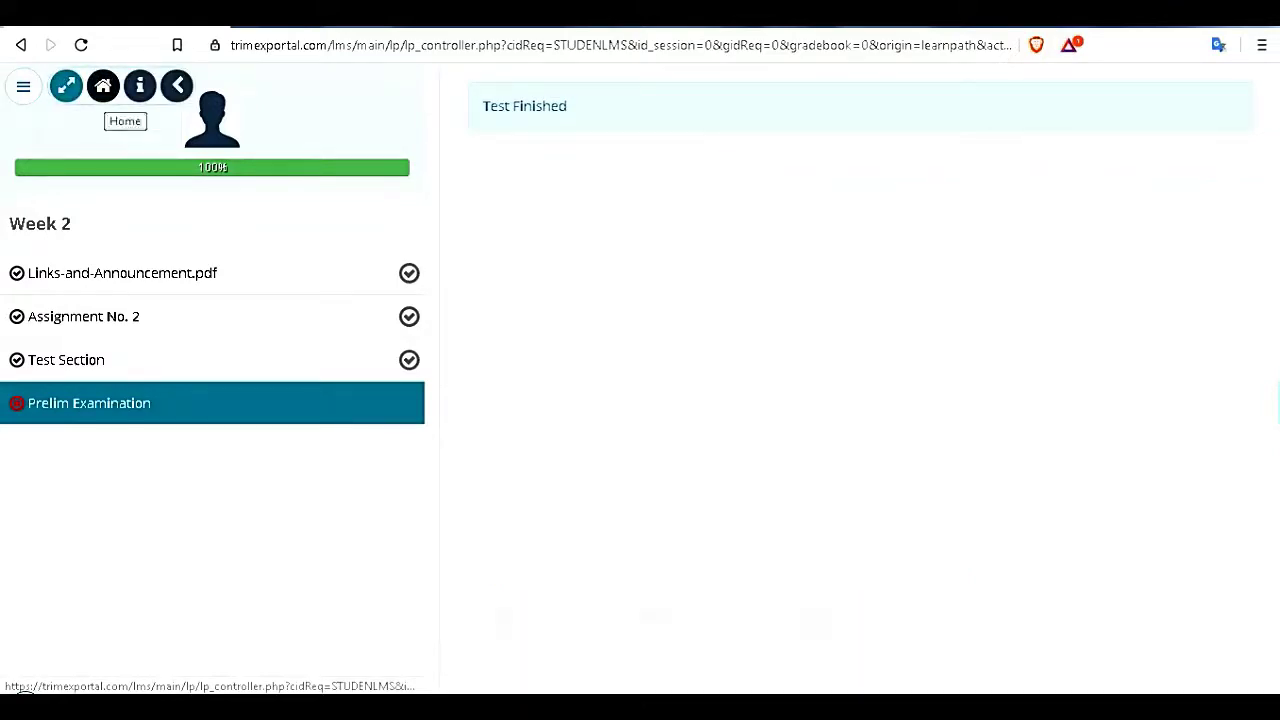
left_click(103, 86)
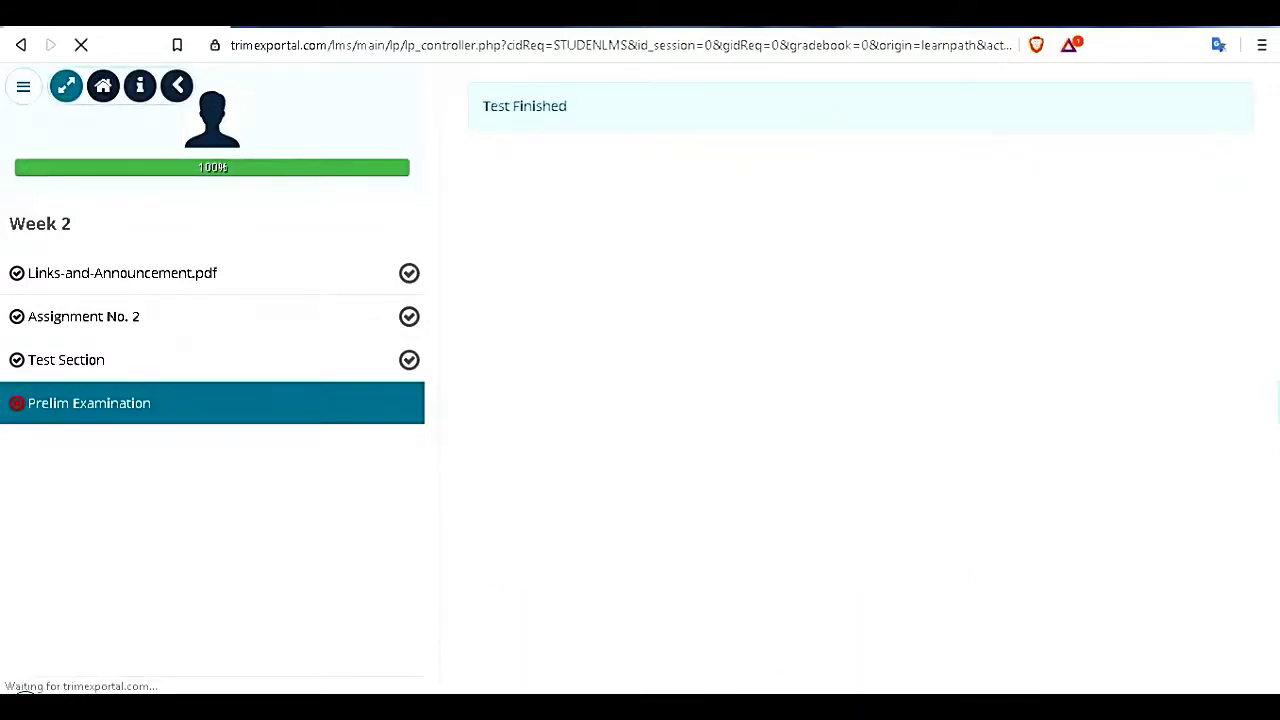
Check the progress of the three learning paths, then reopen the Student LMS Tutorials course from the course list
scroll(640, 376, "down", 4)
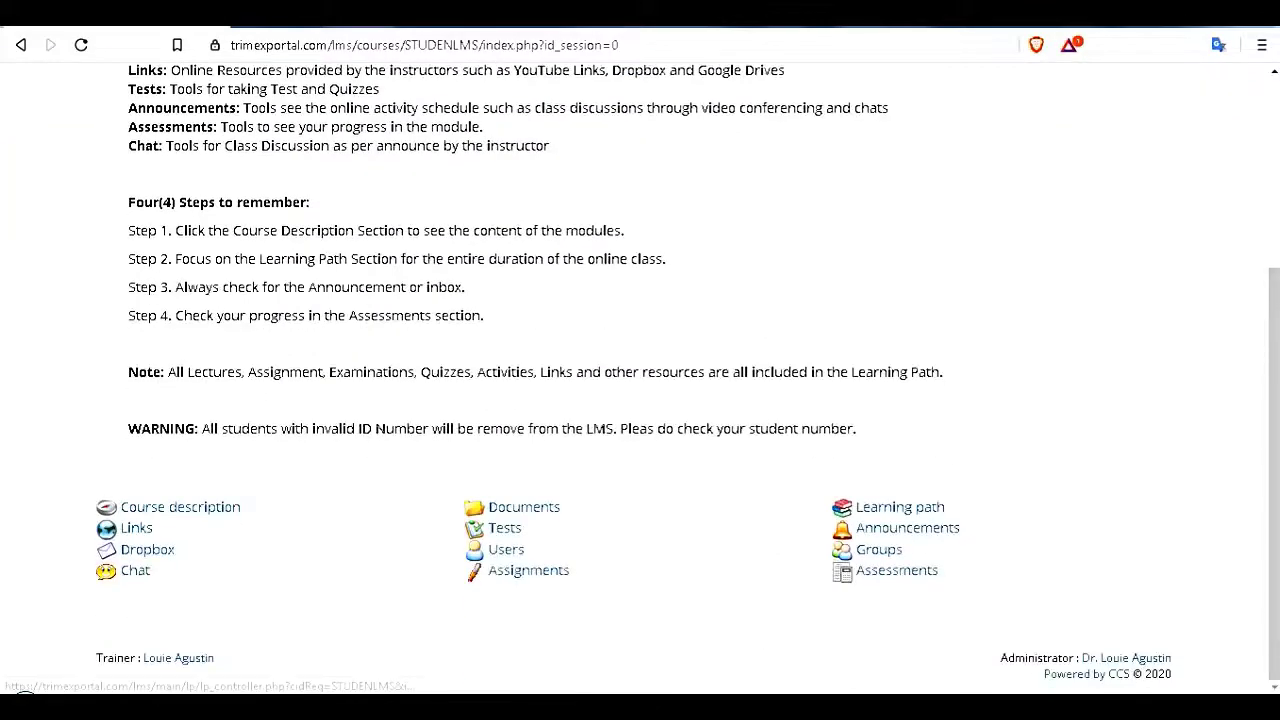
left_click(899, 507)
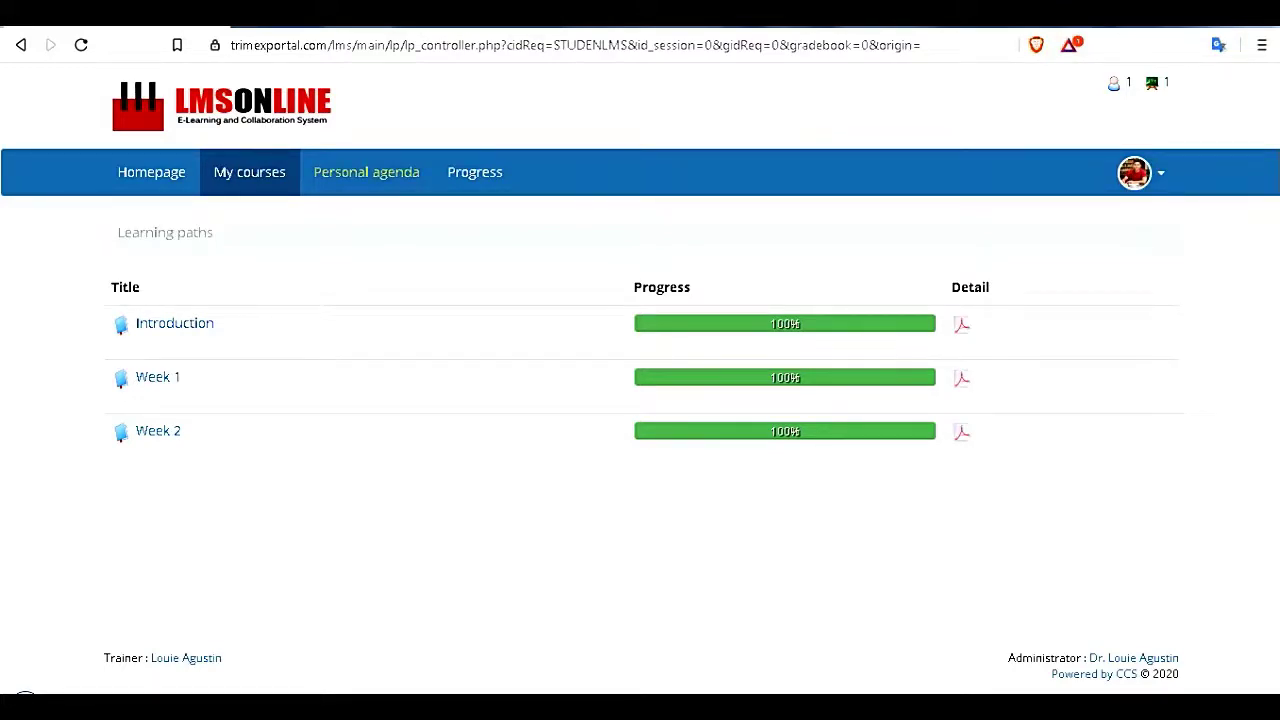
left_click(252, 174)
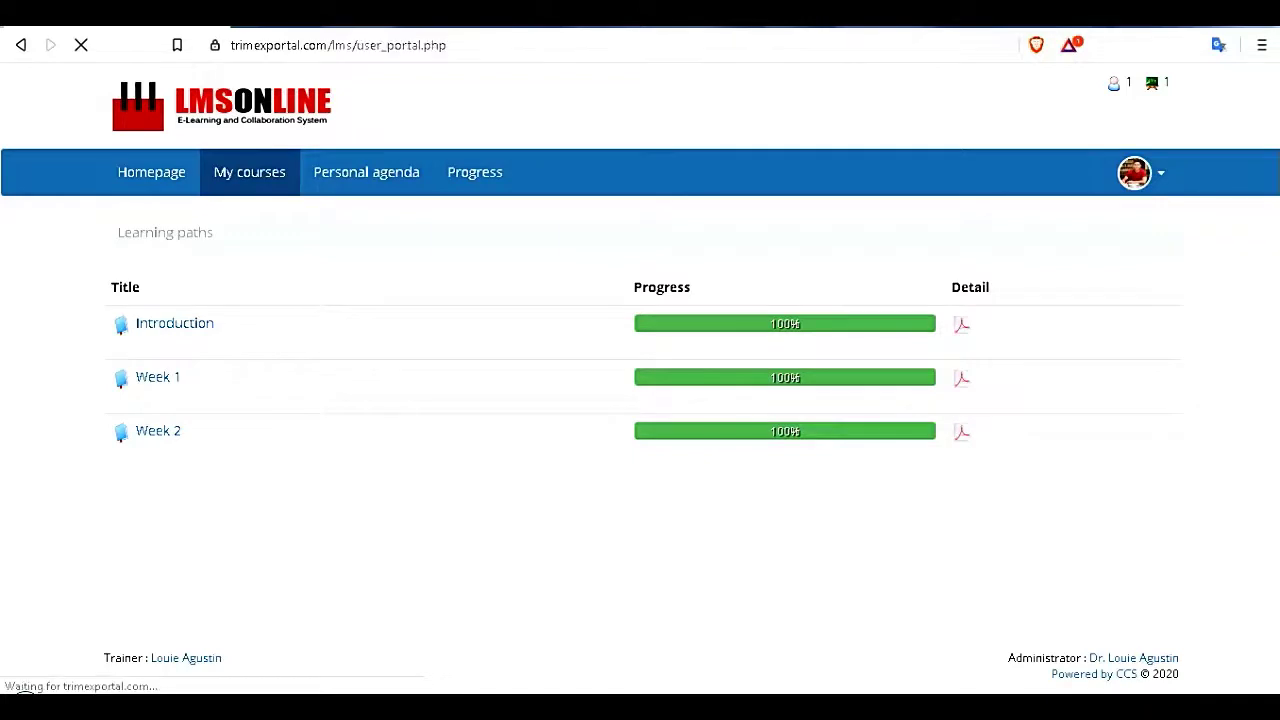
left_click(606, 303)
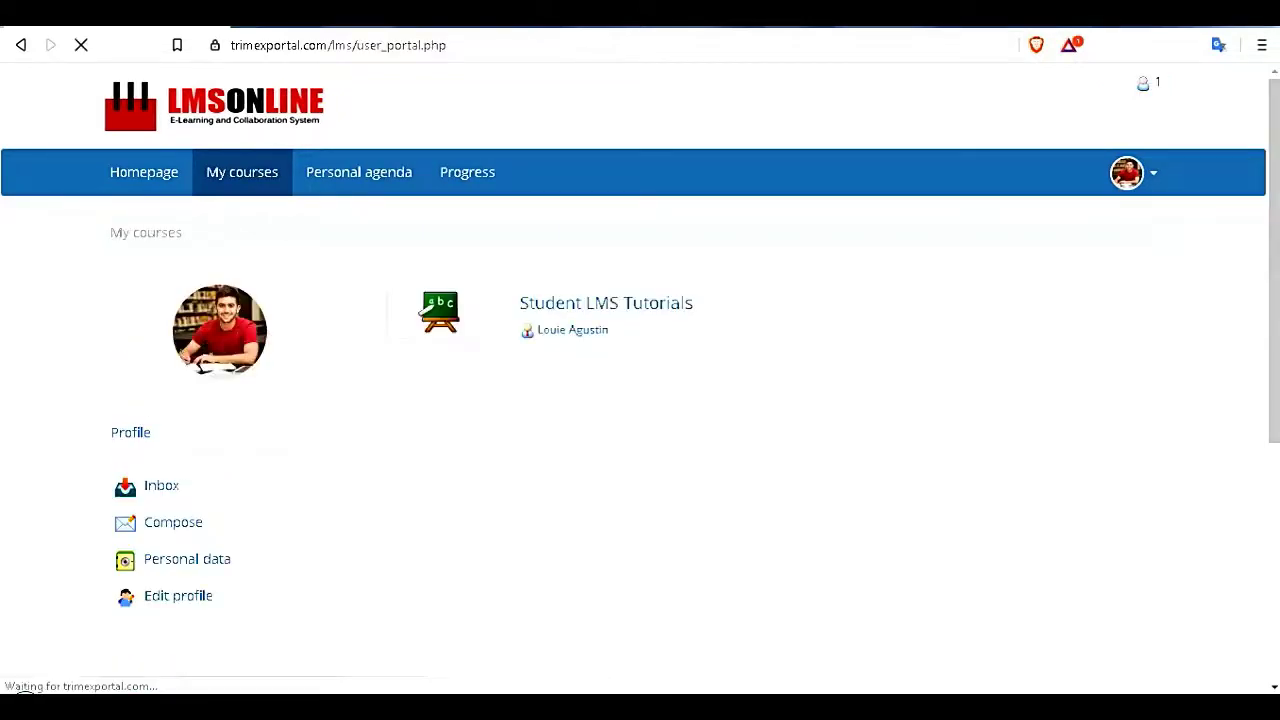
Open the course's Assessments and review the score table and the results and feedback graph
scroll(606, 320, "down", 3)
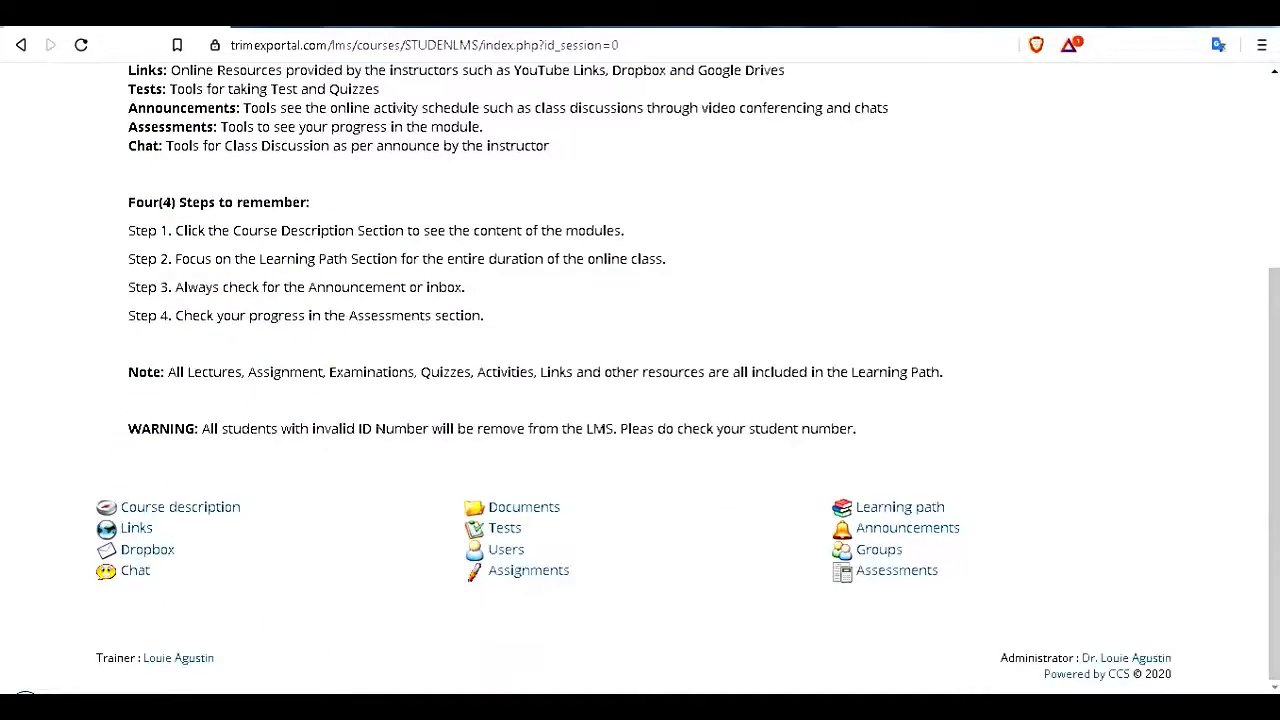
left_click(897, 571)
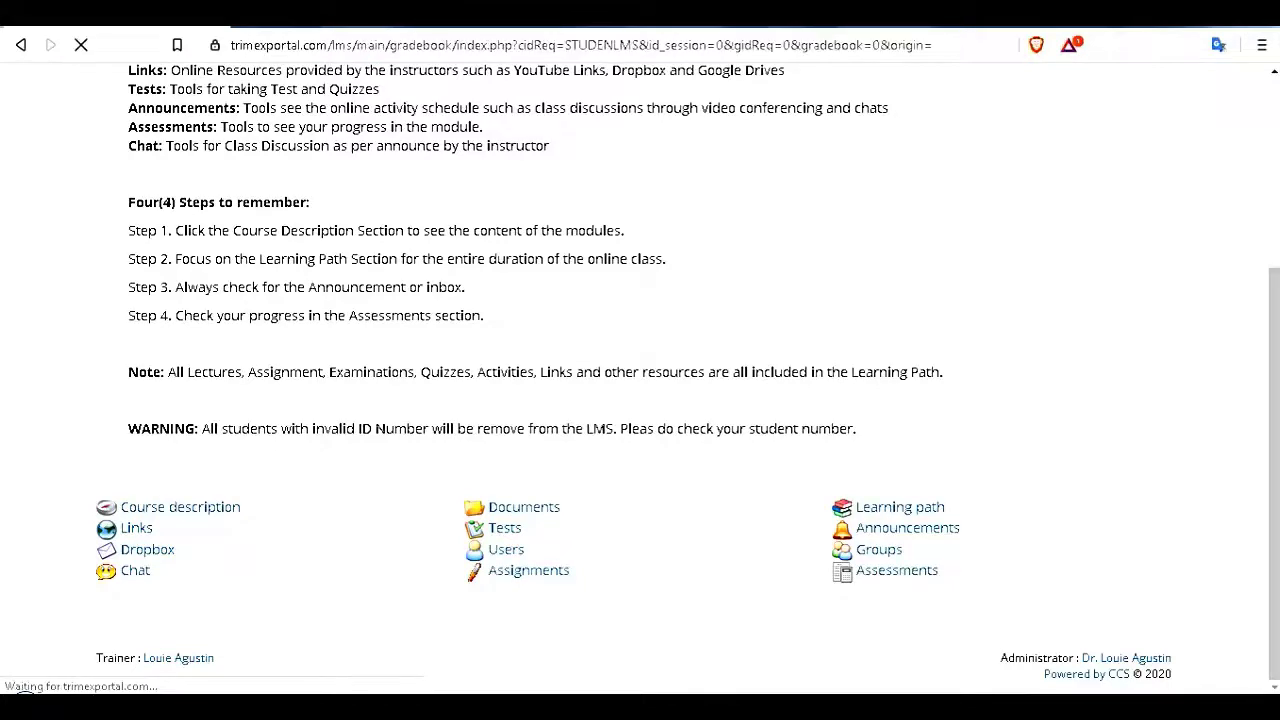
scroll(640, 380, "down", 2)
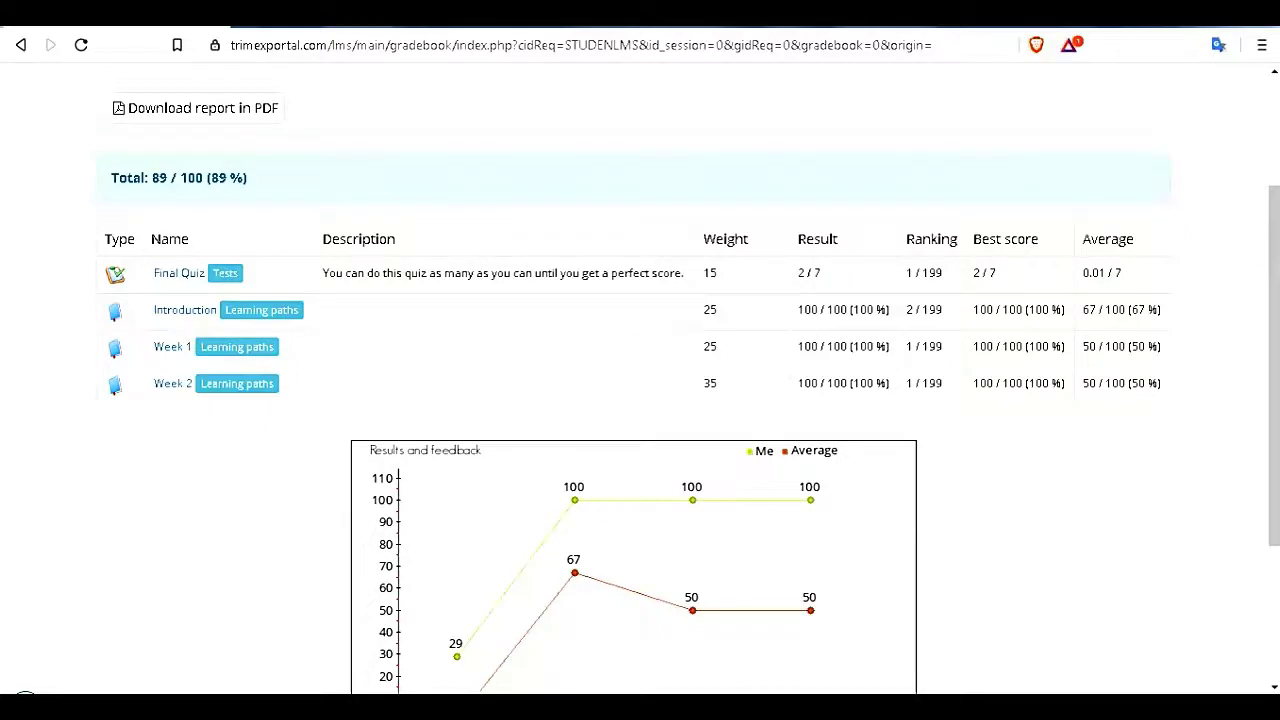
scroll(640, 380, "down", 3)
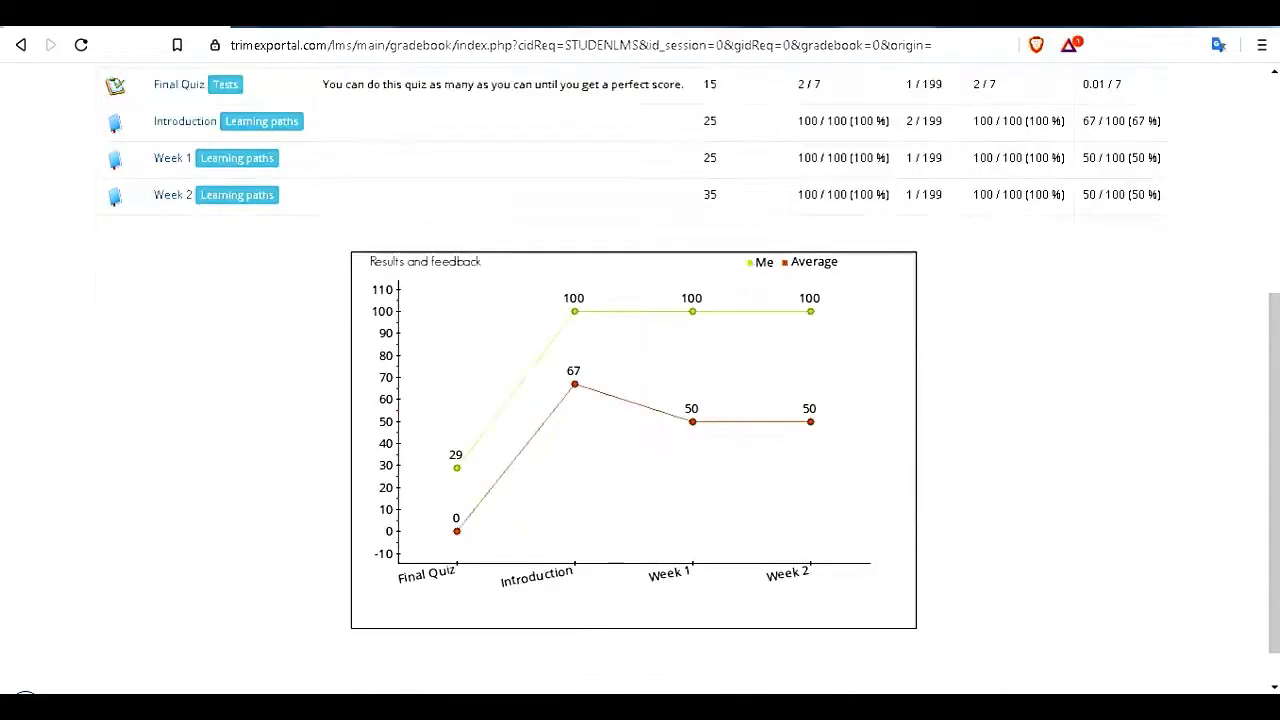
scroll(640, 380, "up", 5)
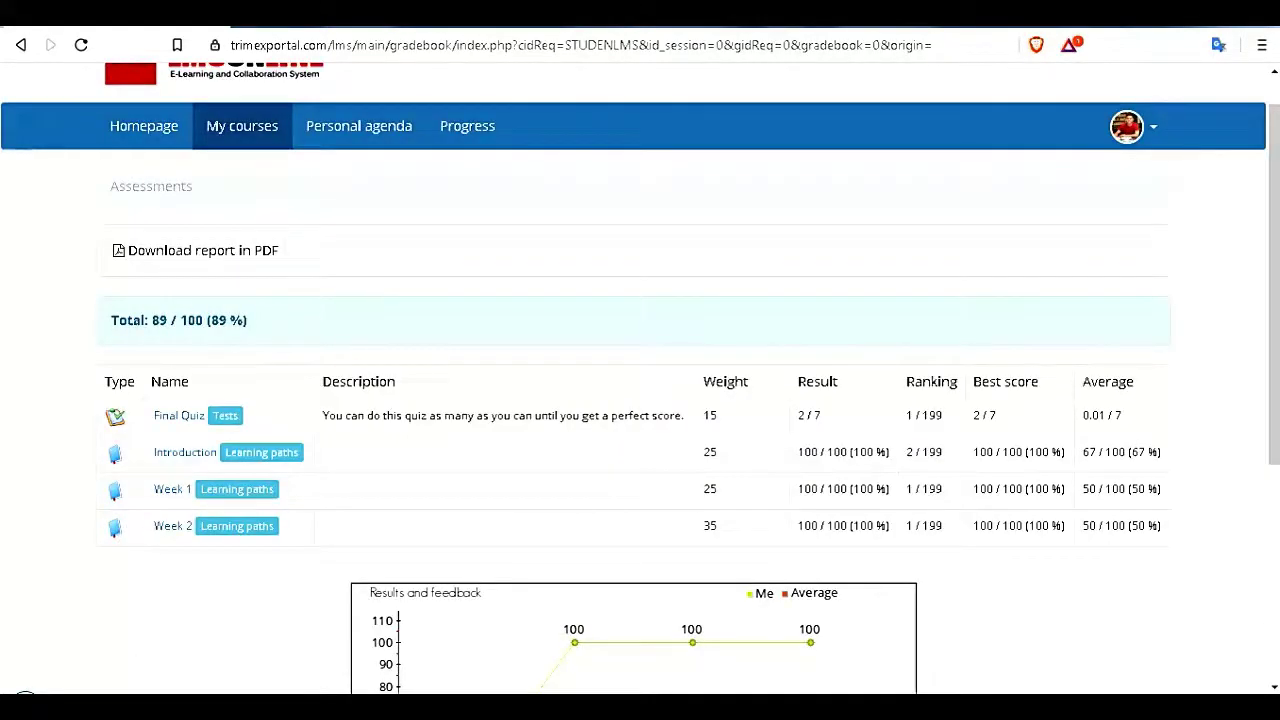